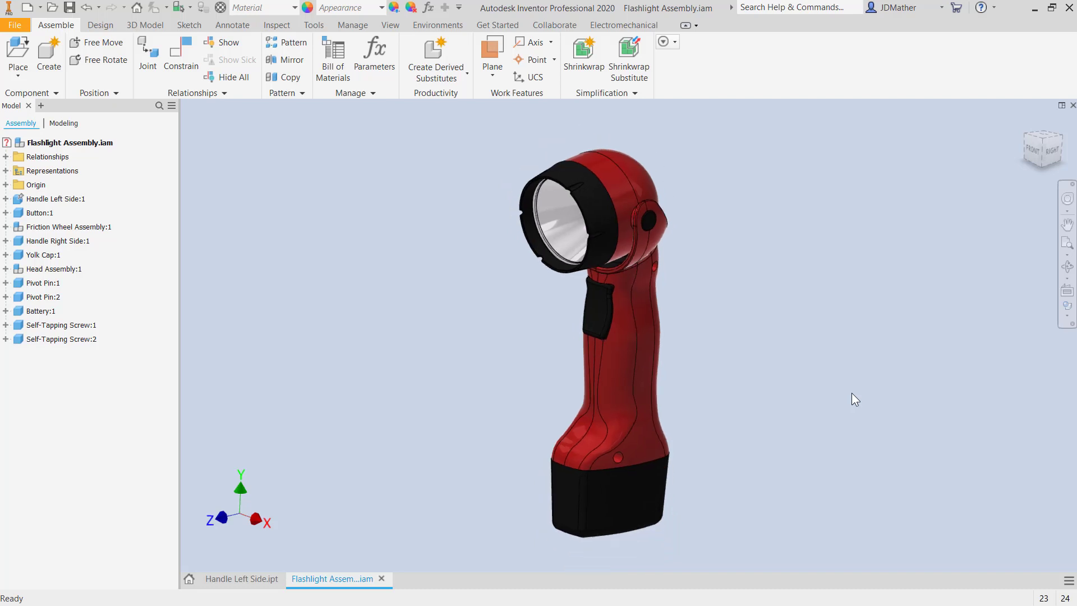
# - Start a mold design for Handle Left Side, saving assembly changes and loading it as the plastic part
pyautogui.press('F5')
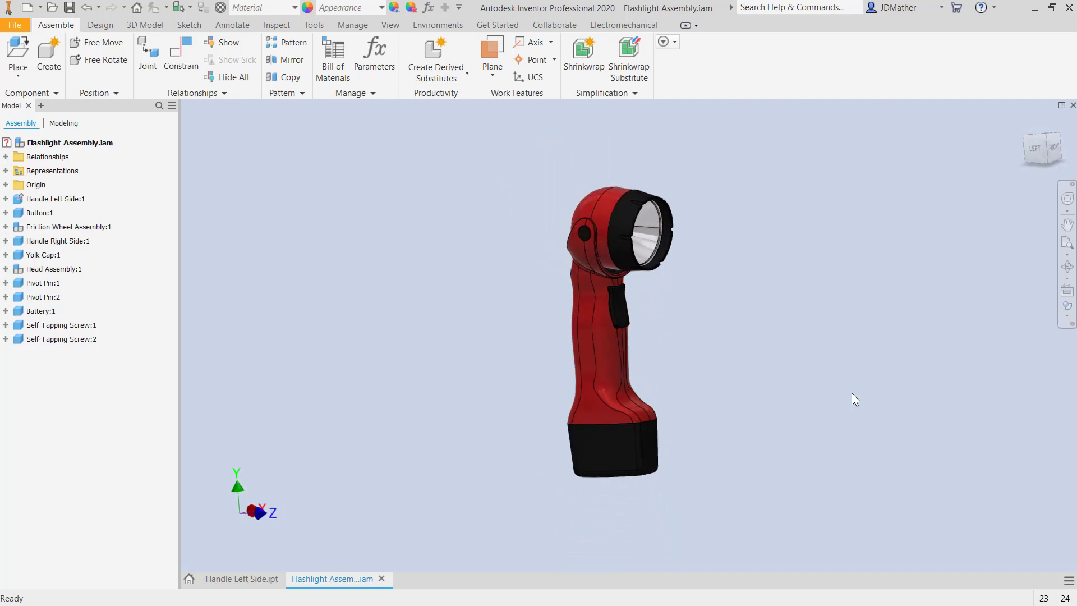
pyautogui.press('F5')
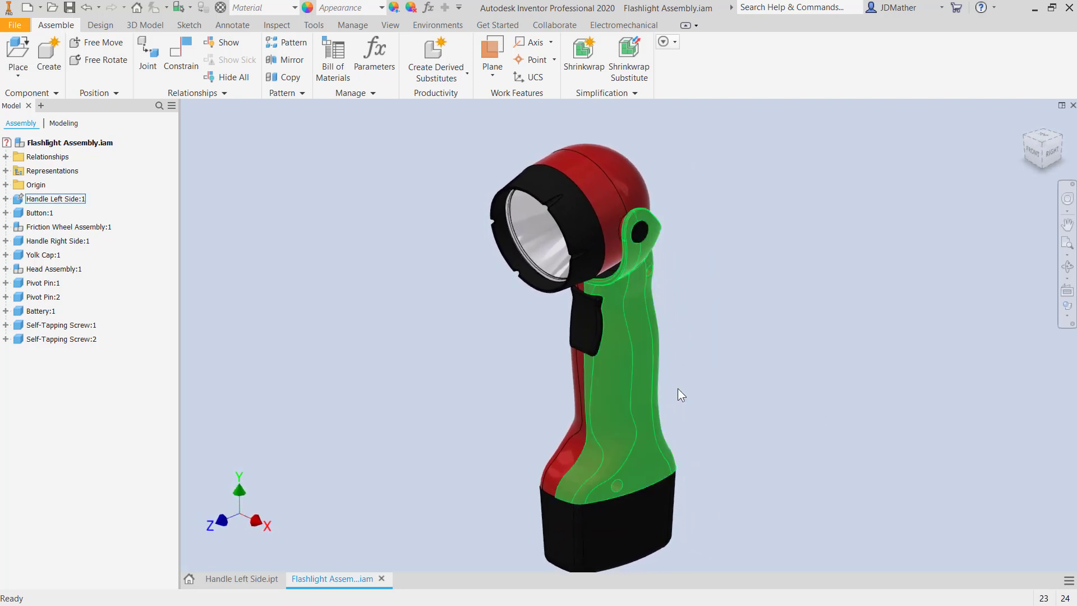
pyautogui.click(381, 578)
pyautogui.click(446, 337)
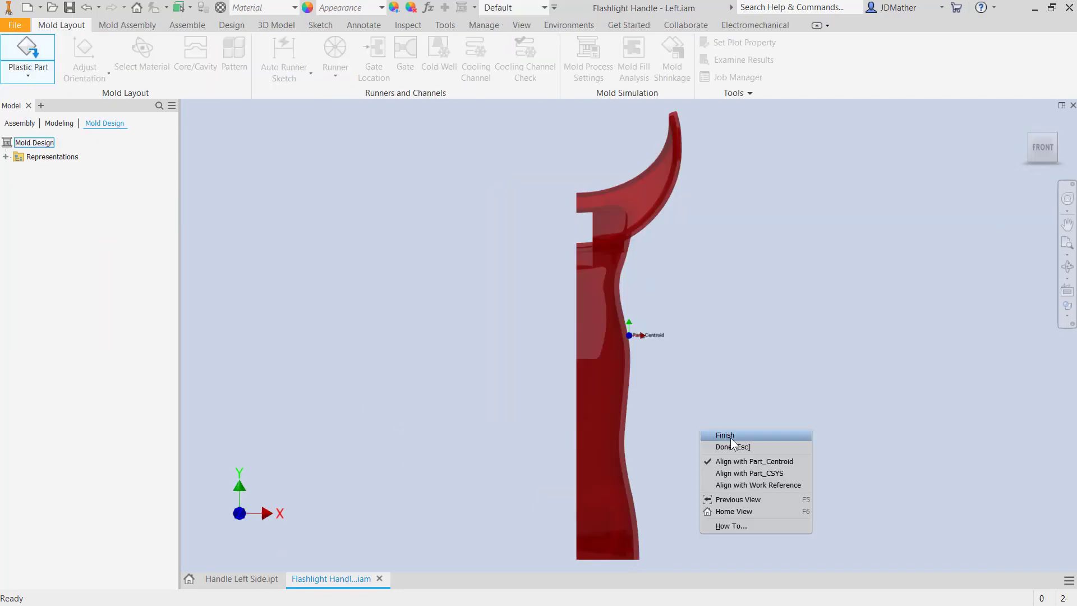
pyautogui.click(725, 436)
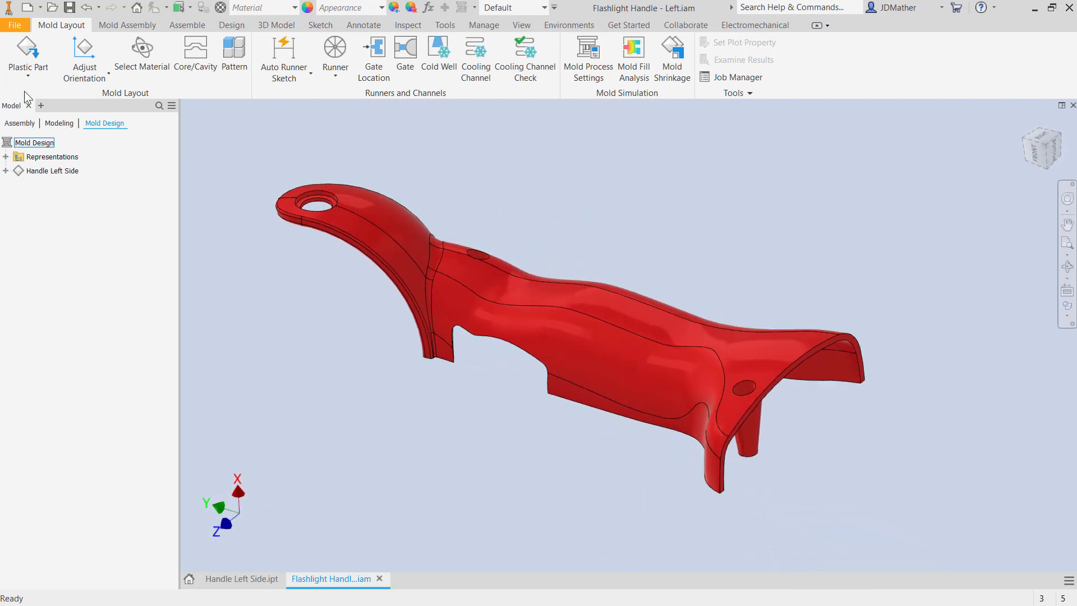
# - In Adjust Orientation, align the opening direction to a picked face of the handle
pyautogui.click(75, 52)
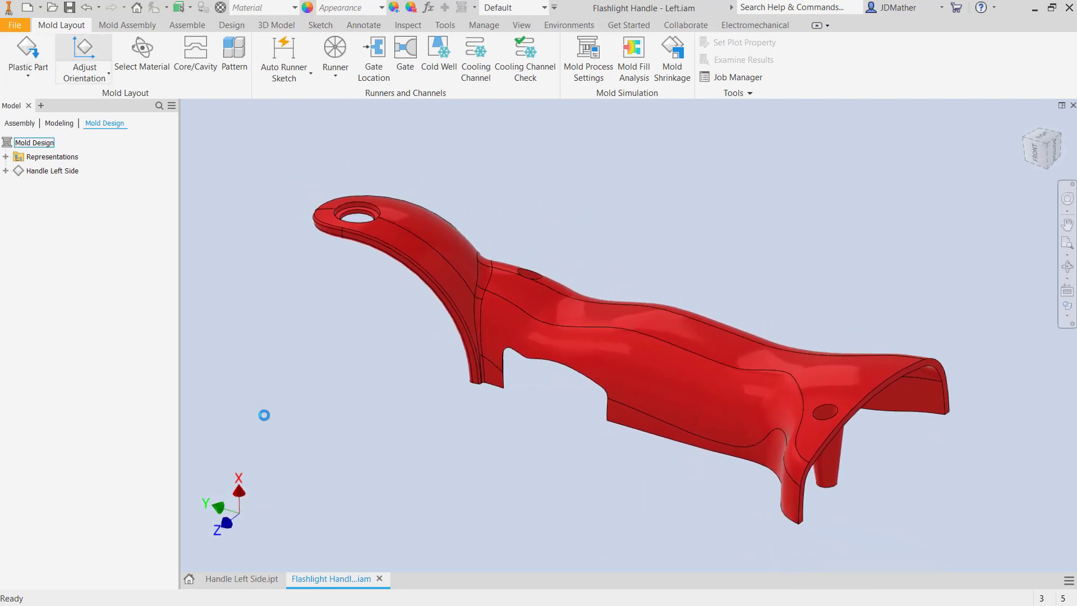
pyautogui.keyDown('shift'); pyautogui.moveTo(354, 475); pyautogui.dragTo(557, 445, button='middle'); pyautogui.keyUp('shift')
pyautogui.scroll(2, 545, 343)
pyautogui.scroll(-2, 544, 342)
pyautogui.scroll(-5, 664, 286)
pyautogui.click(659, 273)
pyautogui.scroll(5, 649, 260)
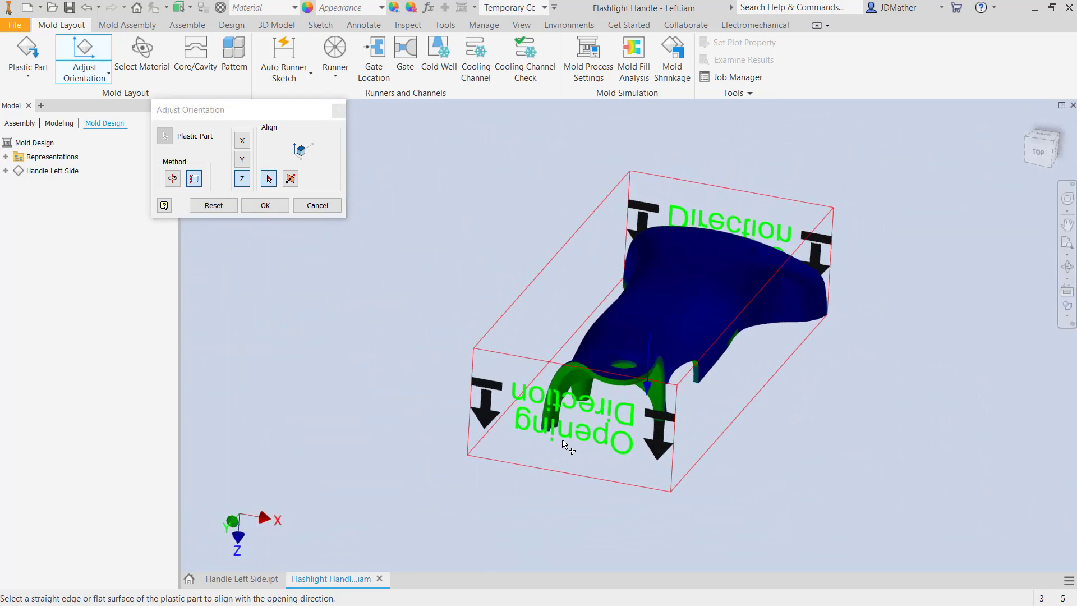
# - Flip the part and rotate it about Y until Z points up, then accept
pyautogui.click(294, 181)
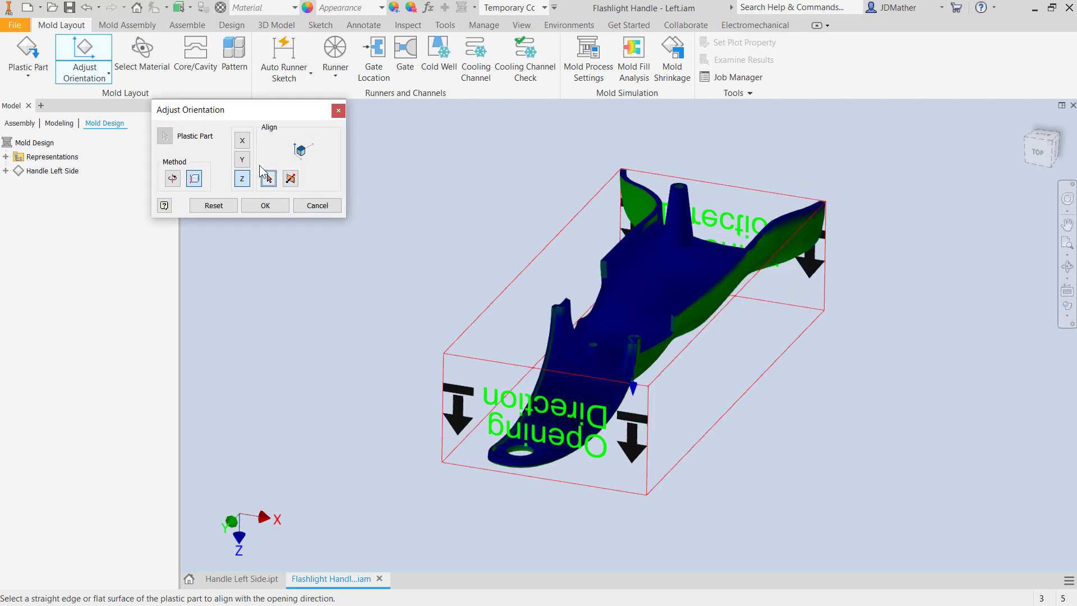
pyautogui.click(242, 159)
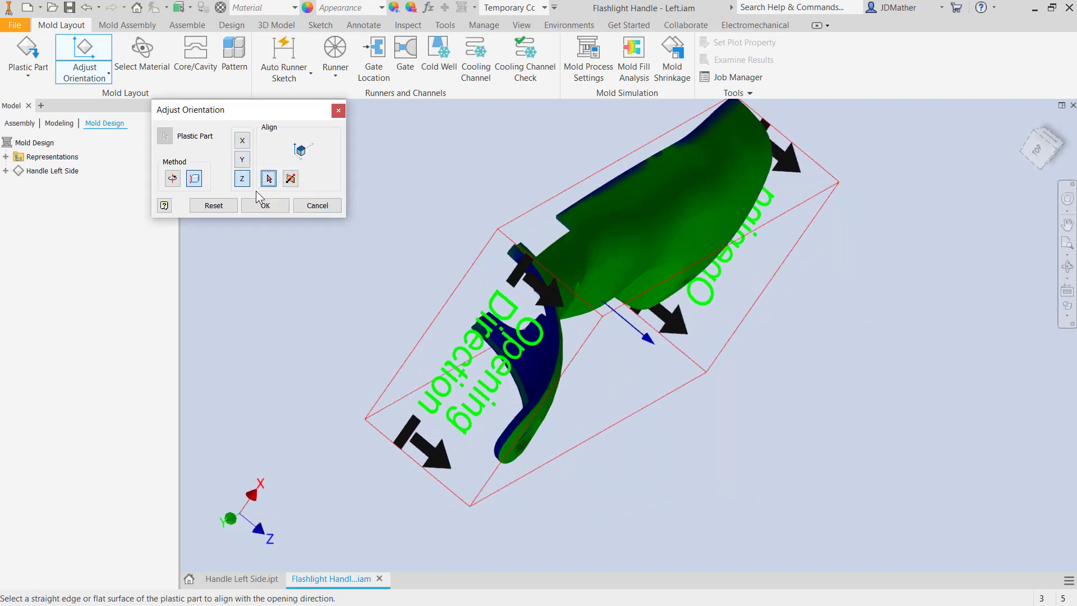
pyautogui.click(214, 206)
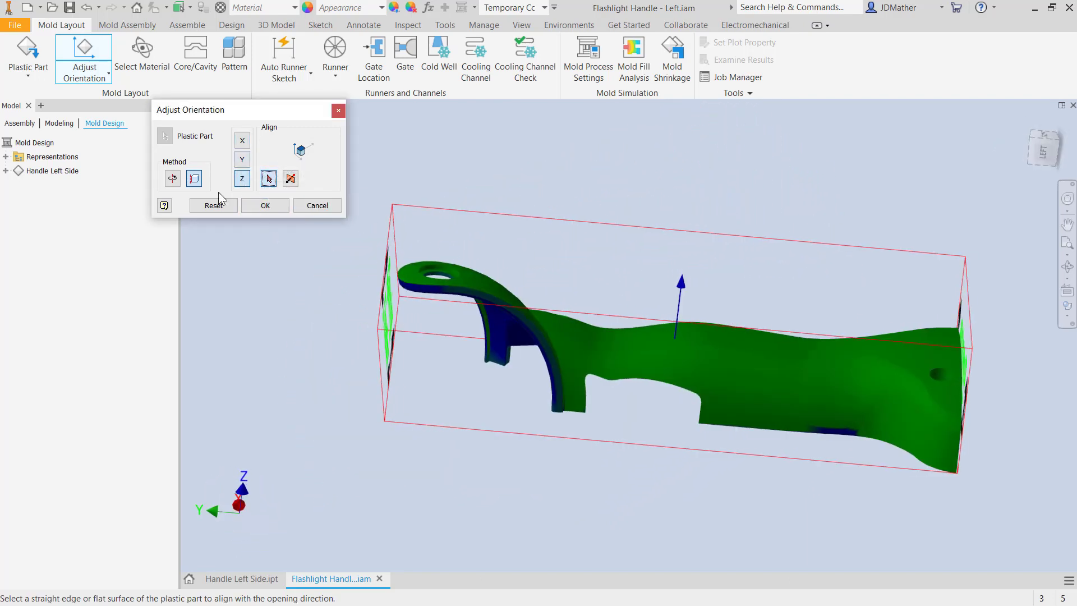
pyautogui.click(265, 205)
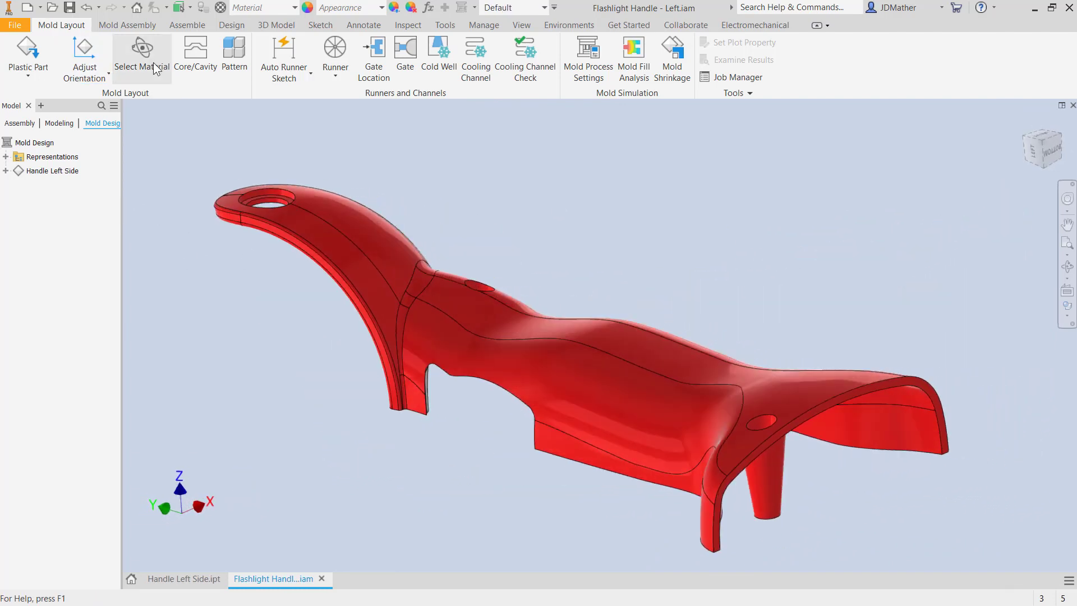
# - Assign SCHULAMID 6 GF15 SHI K2044 from the Trade name list as the handle's plastic
pyautogui.click(152, 65)
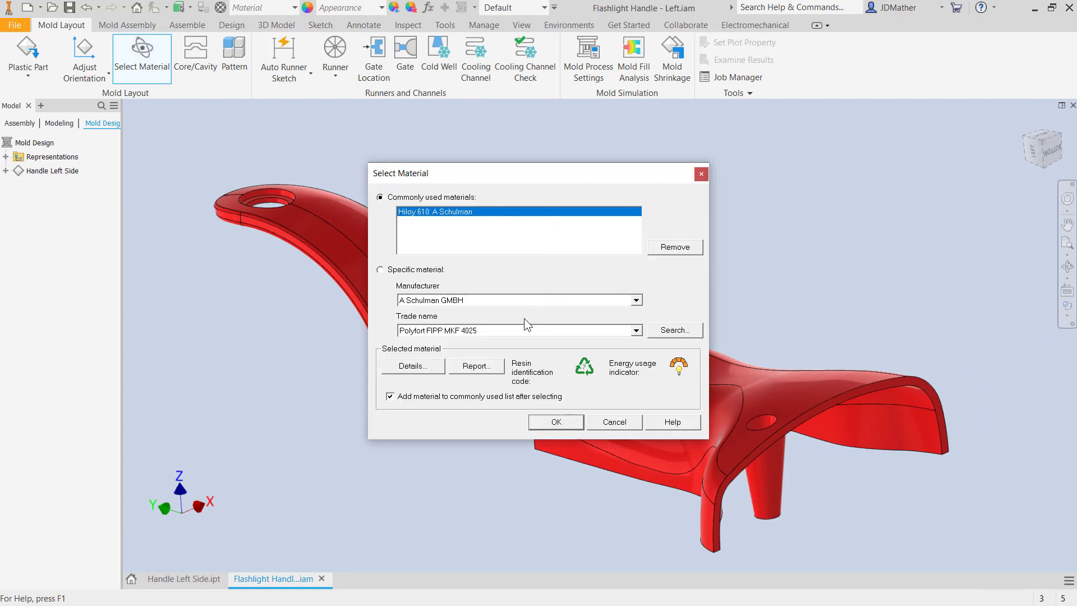
pyautogui.moveTo(539, 180); pyautogui.dragTo(515, 151)
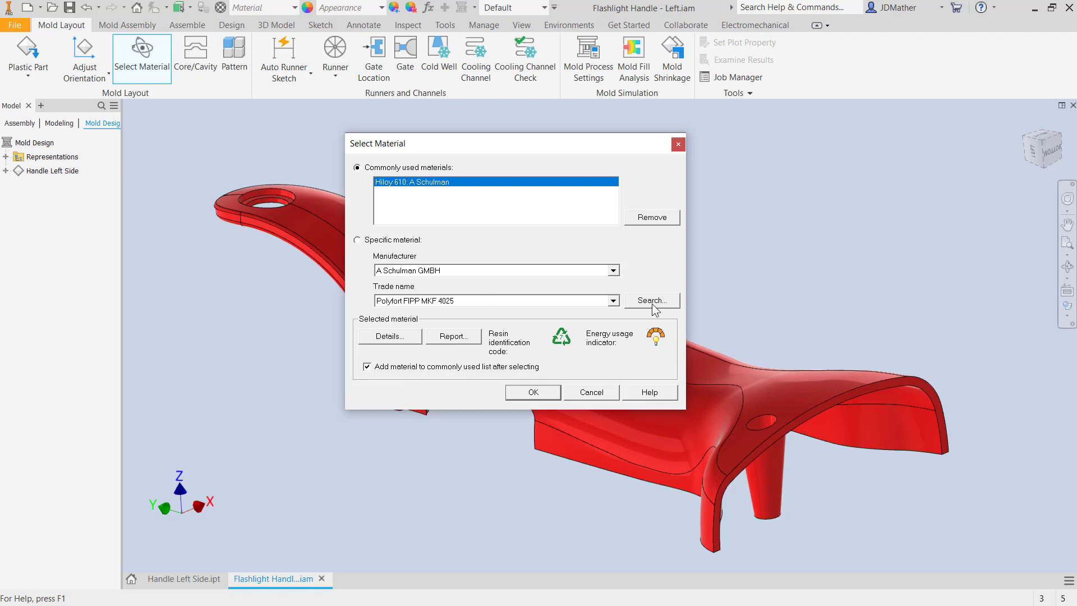
pyautogui.click(613, 301)
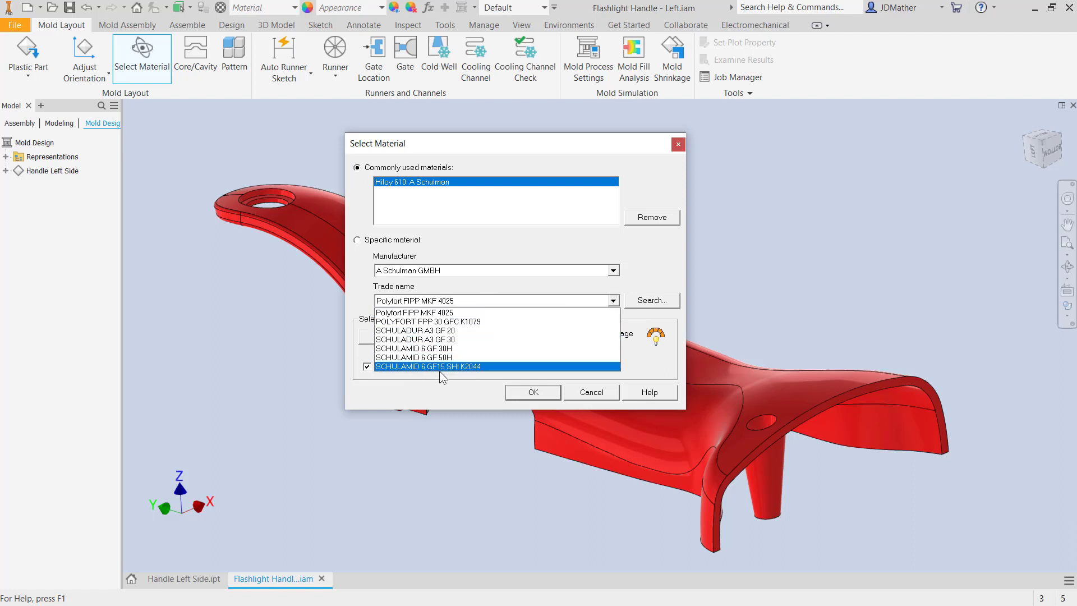
pyautogui.click(544, 392)
pyautogui.click(544, 393)
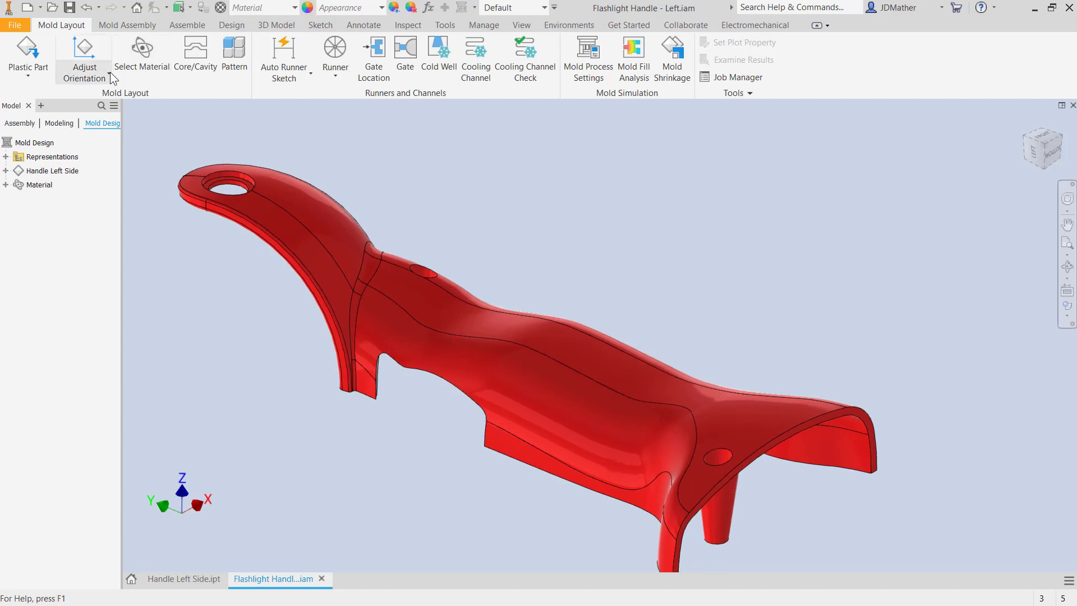
# - In Core/Cavity, pick the handle's bottom edge as the gate location edge
pyautogui.click(195, 56)
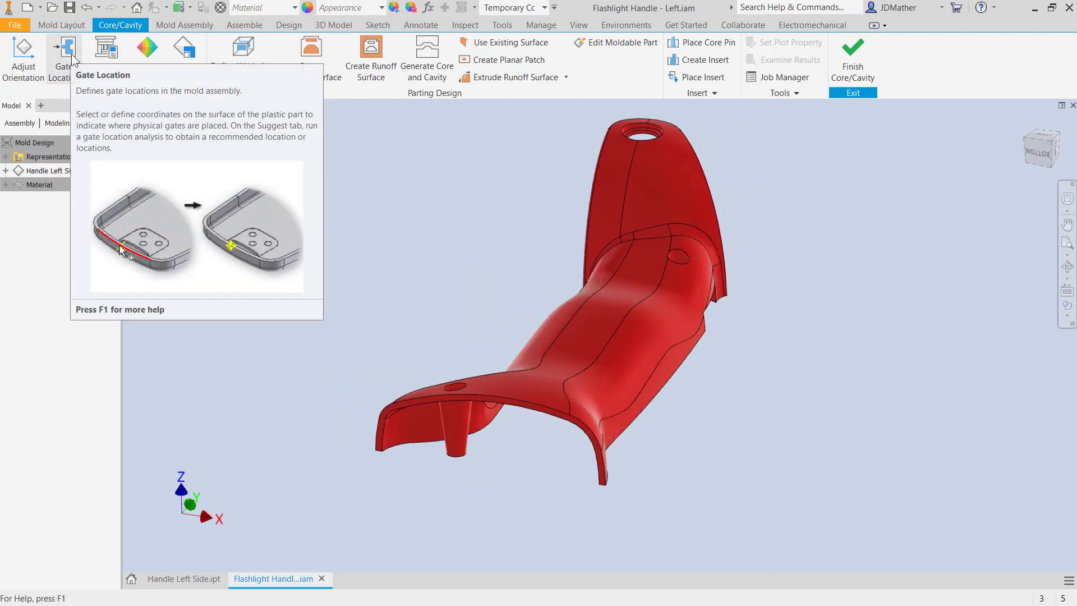
pyautogui.click(70, 54)
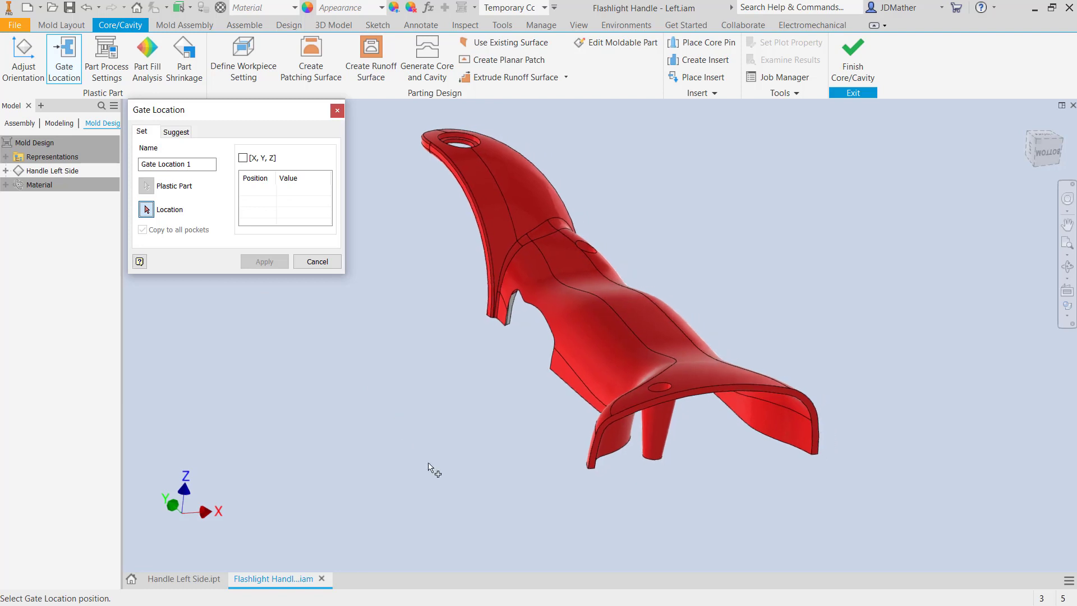
pyautogui.scroll(-3, 606, 487)
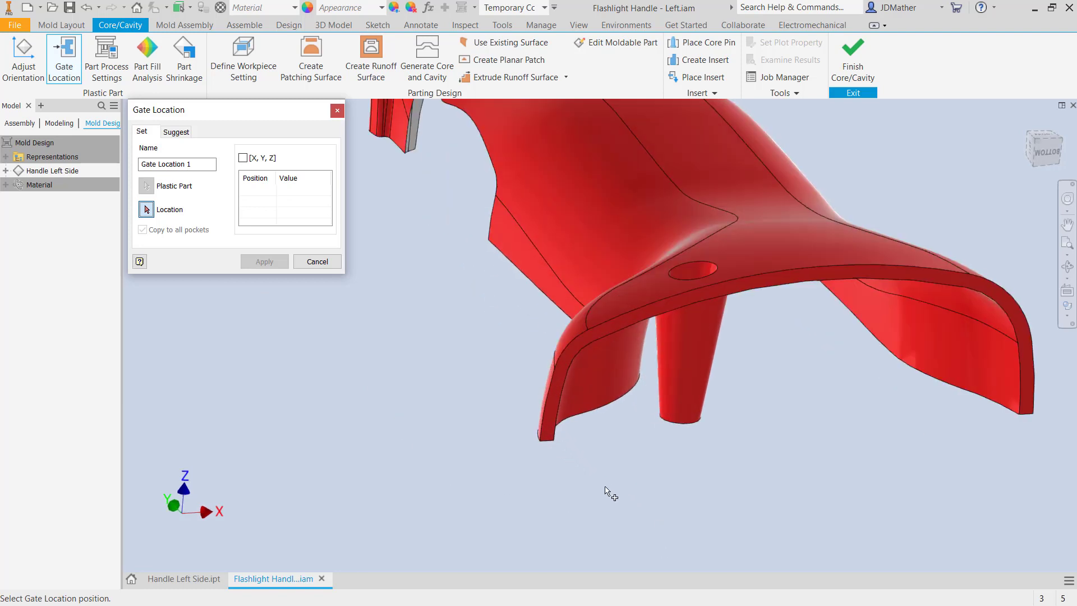
pyautogui.scroll(-7, 548, 441)
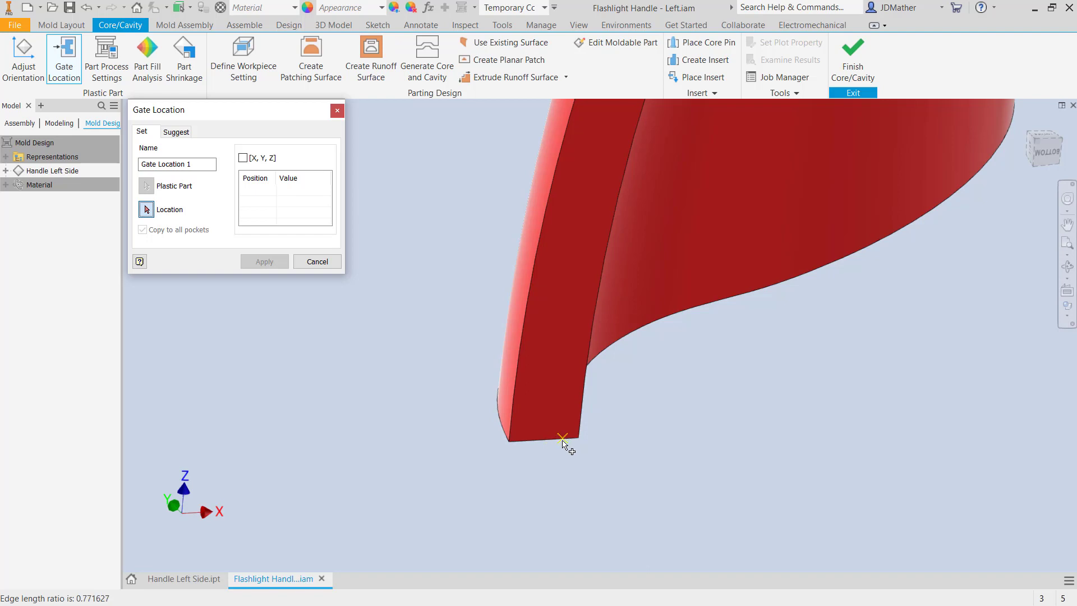
pyautogui.click(564, 440)
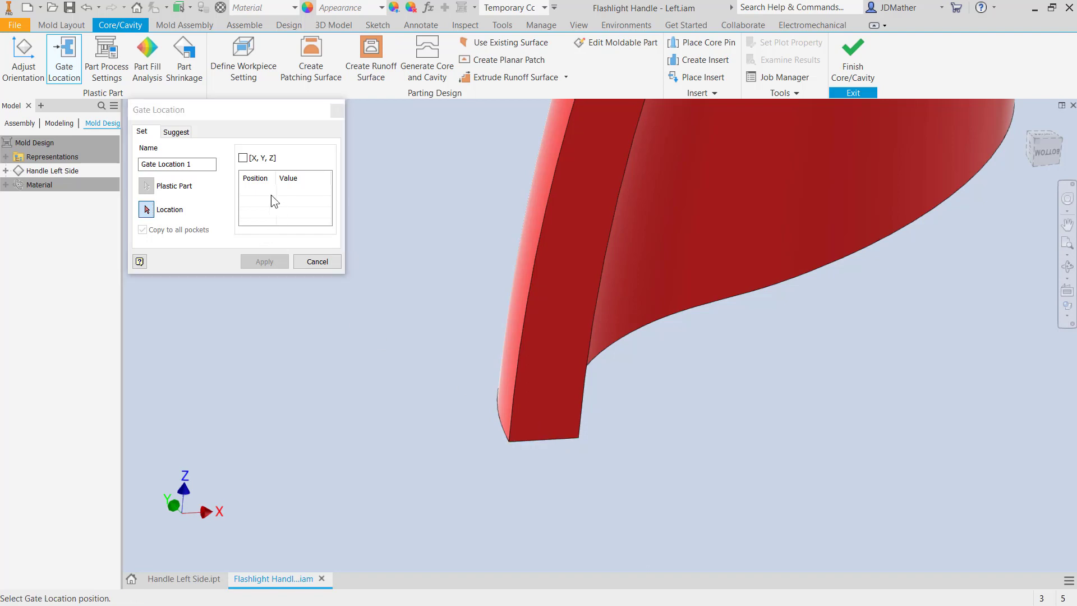
# - Set the gate ratio to .5, apply it, and finish gate placement
pyautogui.click(304, 190)
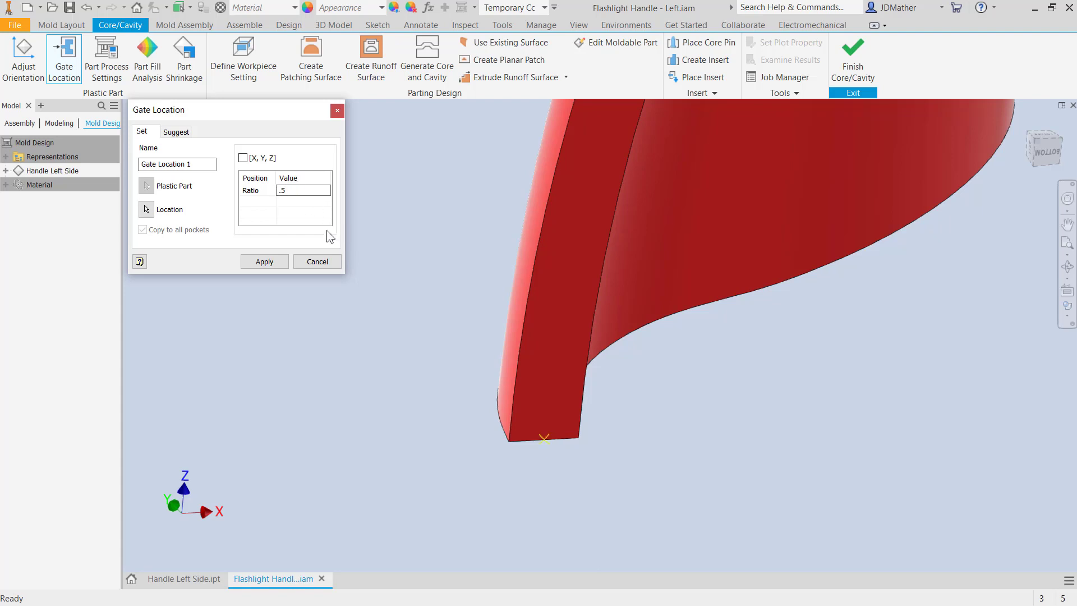
pyautogui.click(184, 132)
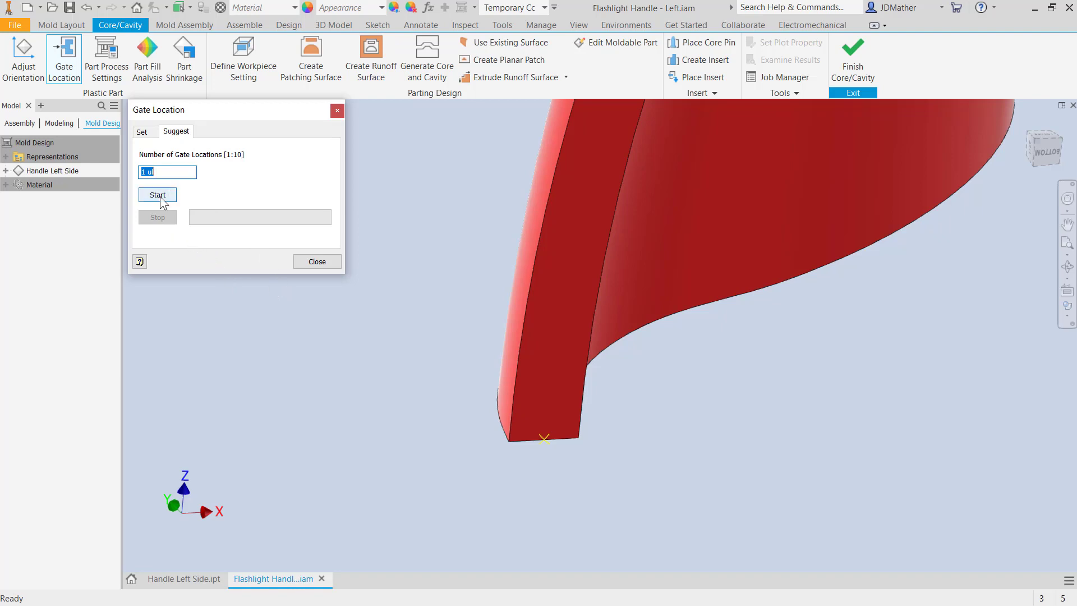
pyautogui.click(141, 132)
pyautogui.click(265, 261)
pyautogui.press('F5')
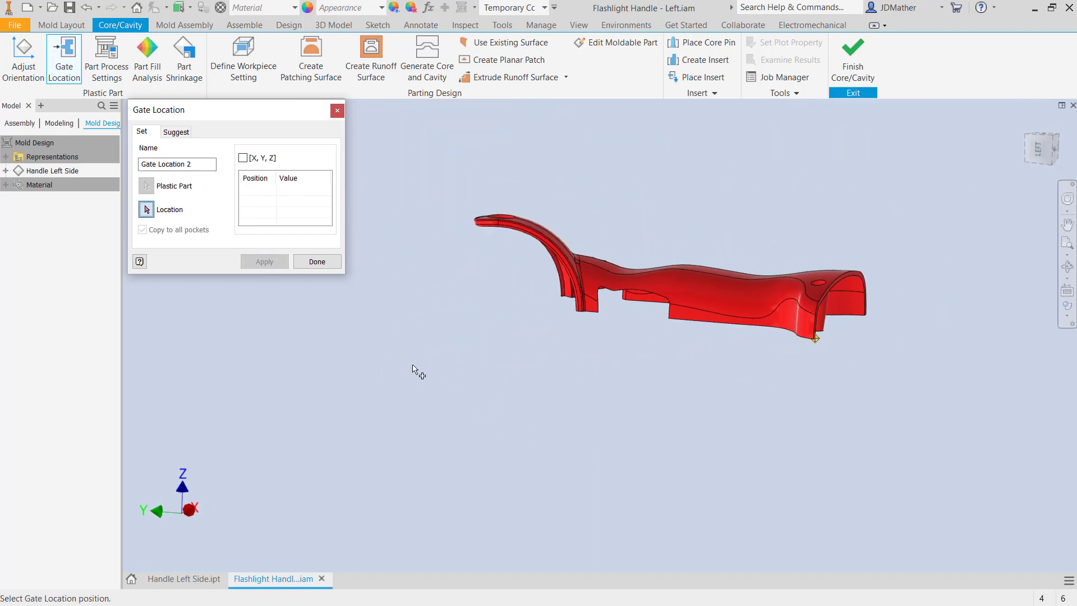
pyautogui.press('Escape')
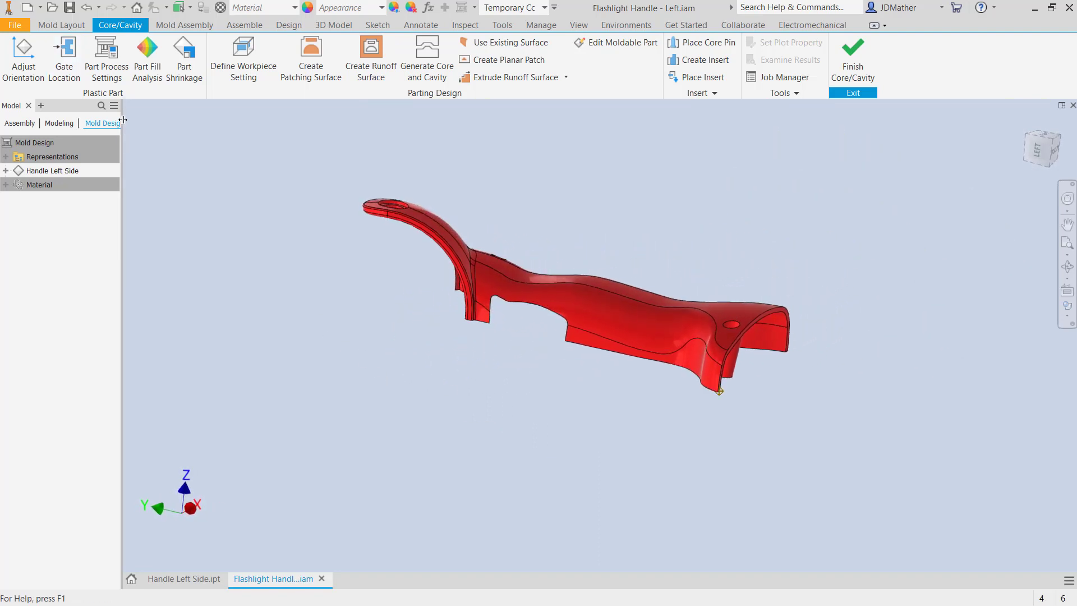
# - Check the Suggest tab's surface-finish suggestions in Part Process Settings, then close it without applying
pyautogui.click(110, 69)
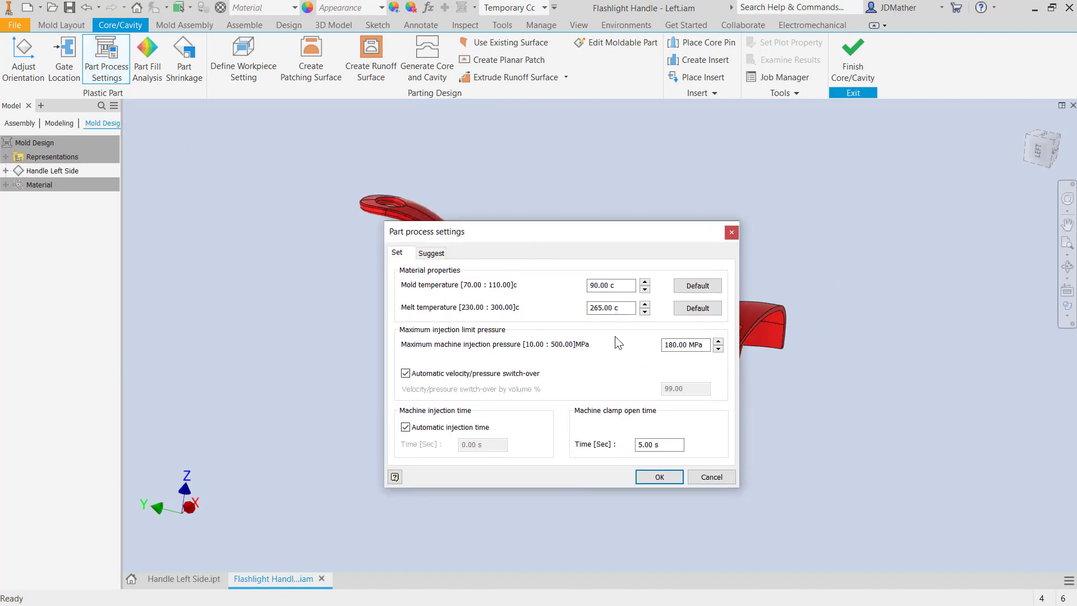
pyautogui.moveTo(547, 235); pyautogui.dragTo(551, 214)
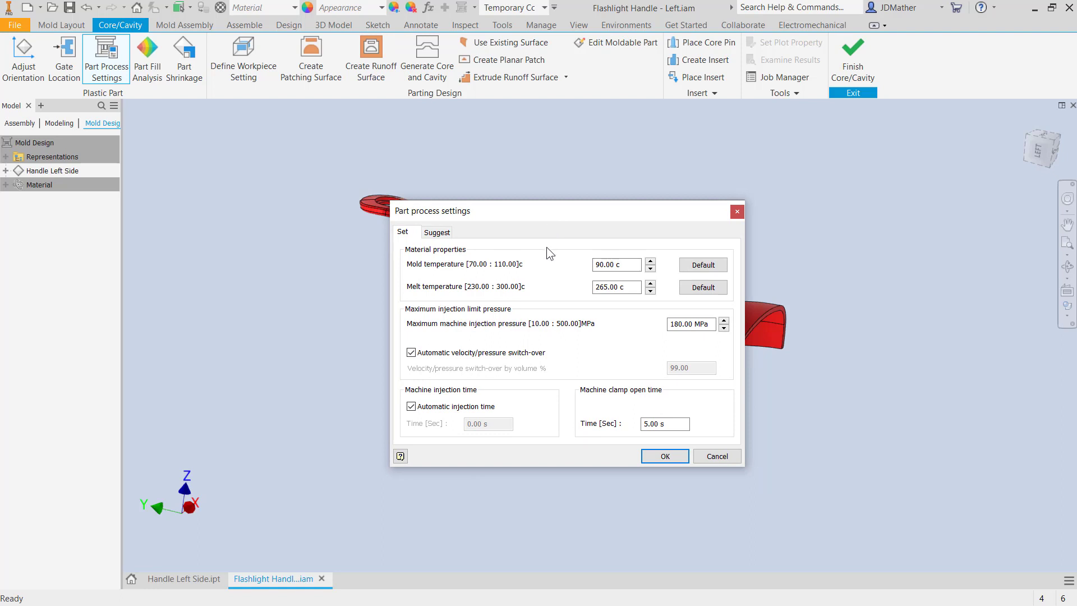
pyautogui.click(437, 232)
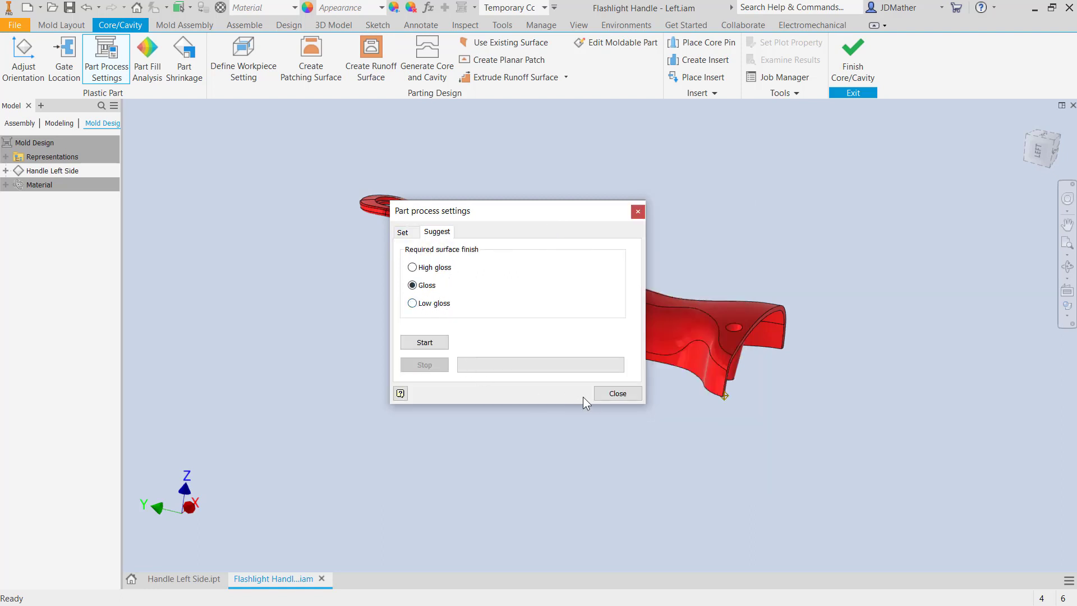
pyautogui.click(613, 393)
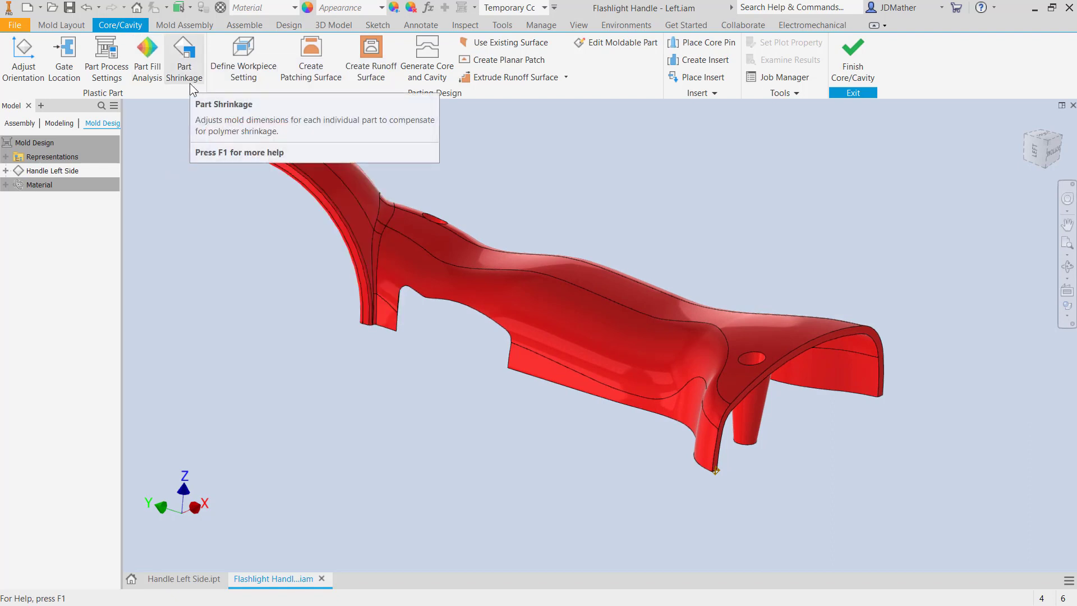
# - Accept the Part Process Settings after the fill analysis warns they are missing
pyautogui.click(141, 72)
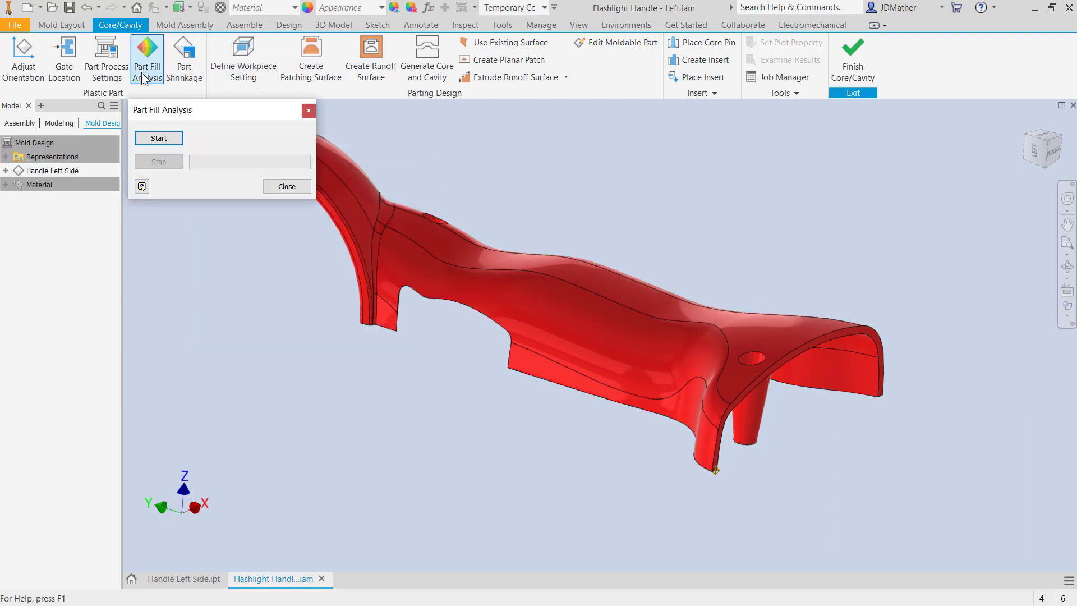
pyautogui.click(159, 140)
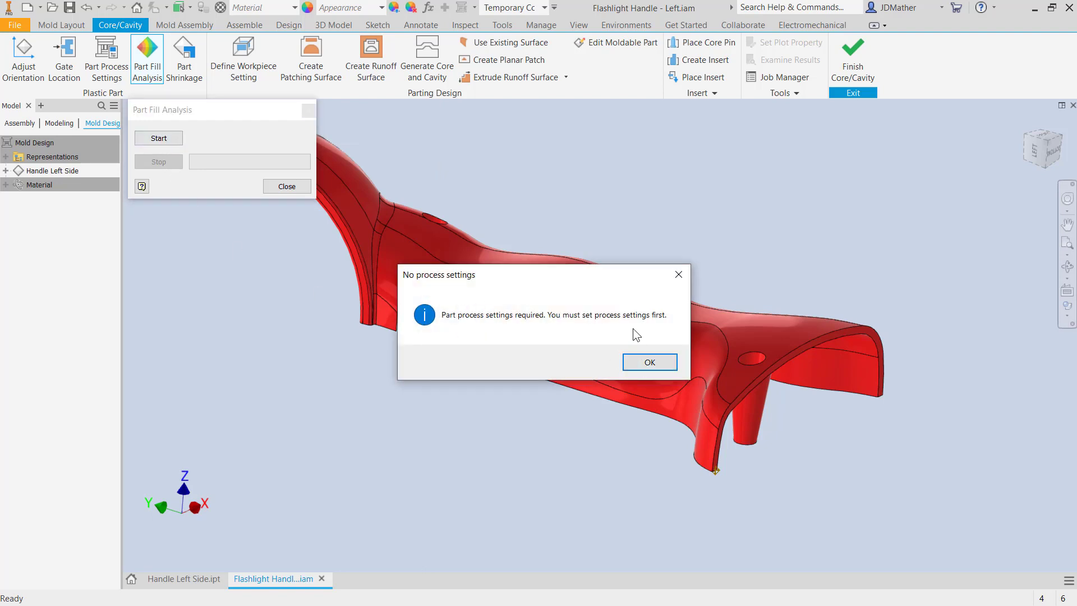
pyautogui.click(649, 360)
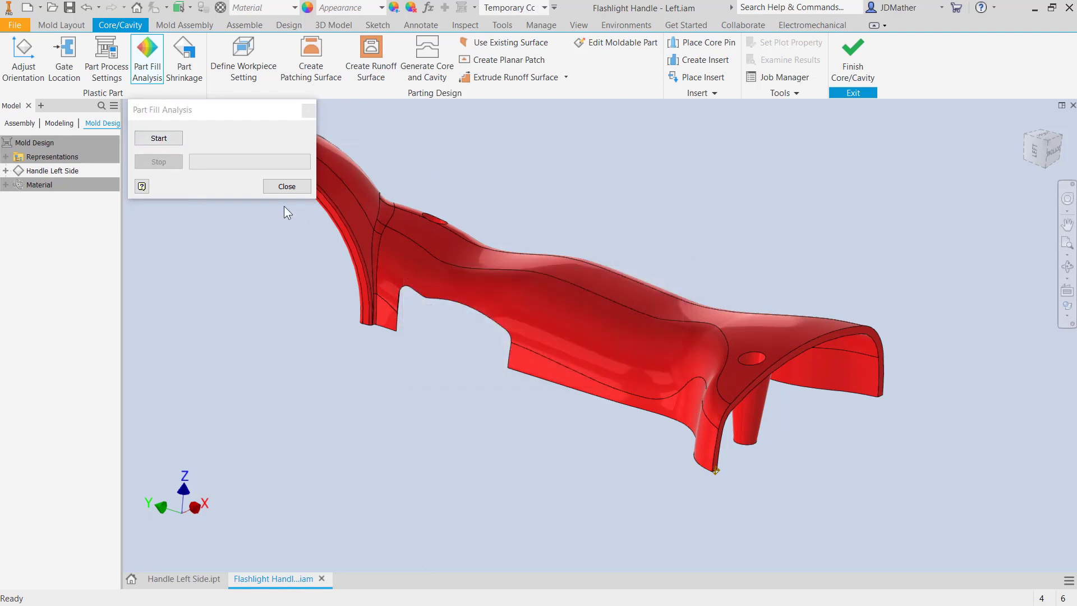
pyautogui.click(284, 189)
pyautogui.click(105, 73)
pyautogui.click(674, 455)
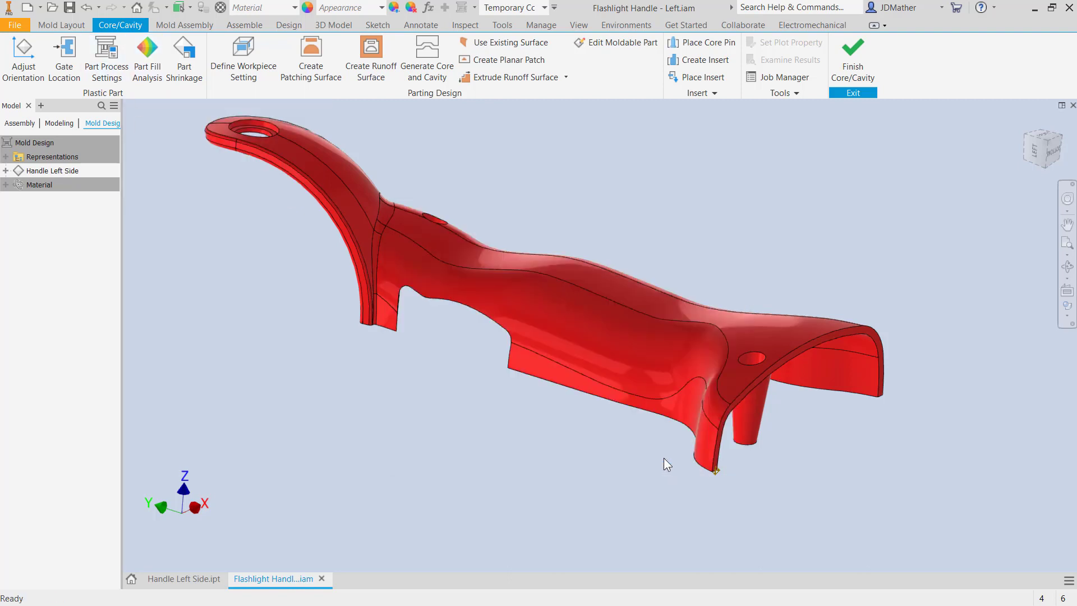
# - Start the part fill analysis running, then bring up Define Workpiece Setting
pyautogui.click(147, 66)
pyautogui.click(168, 143)
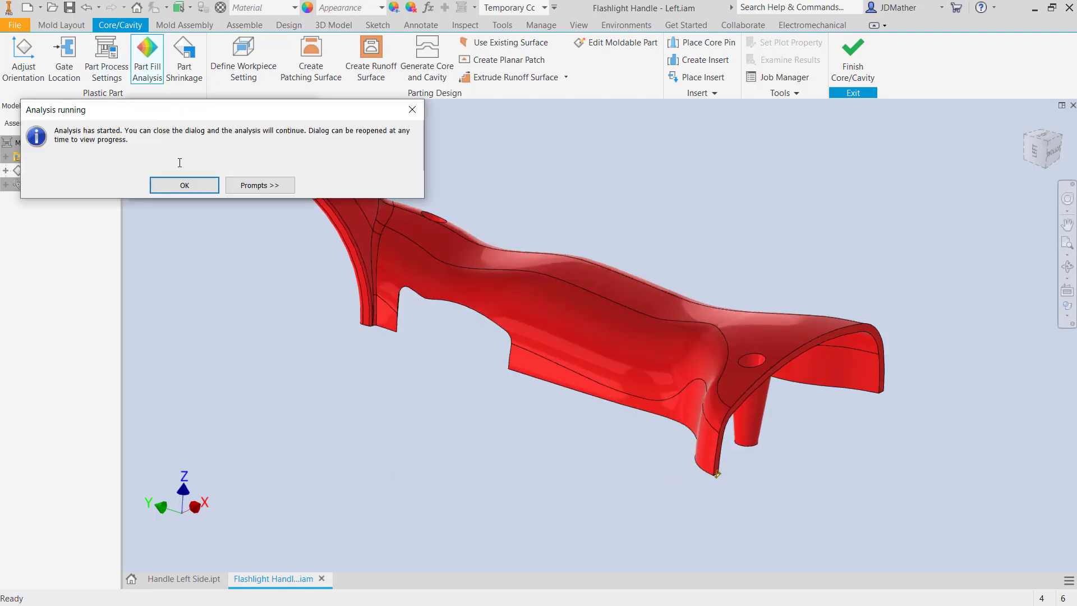
pyautogui.click(183, 186)
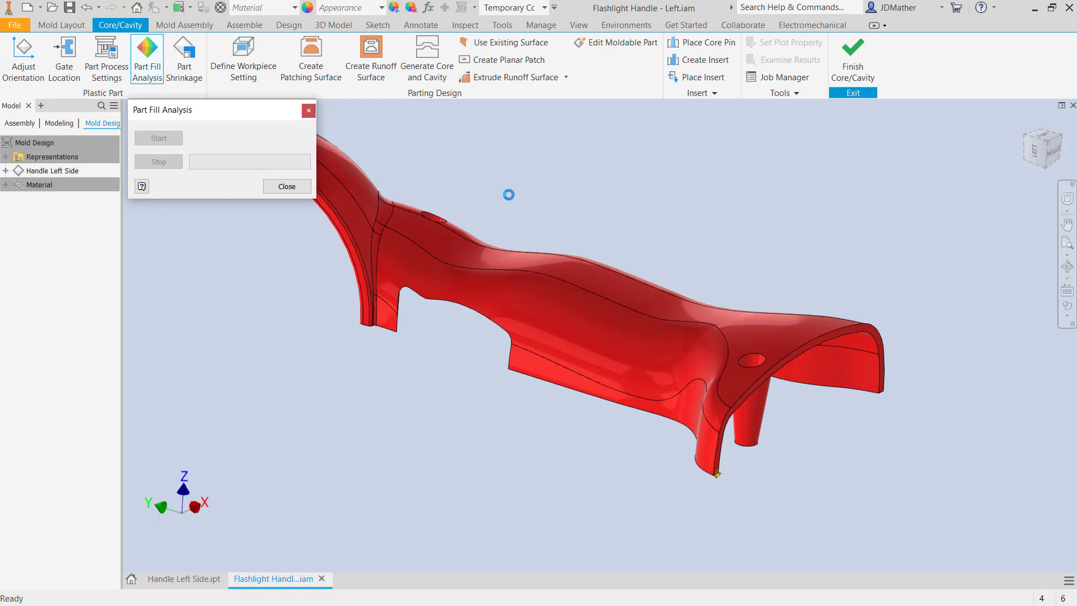
pyautogui.click(258, 59)
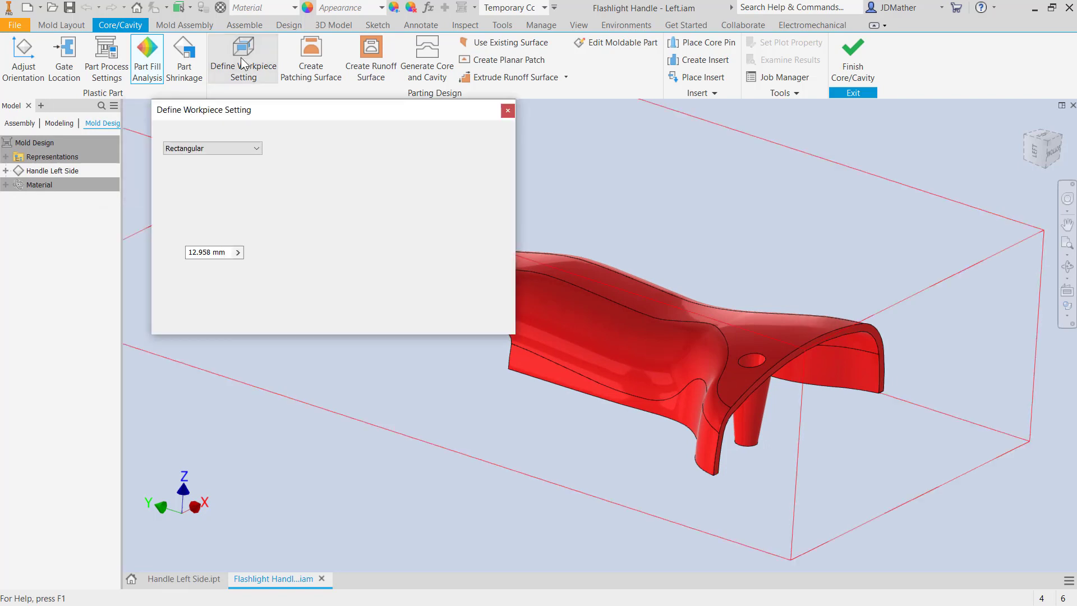
# - Set the workpiece totals to X 100, Y 250 and Z 100 mm
pyautogui.click(1041, 145)
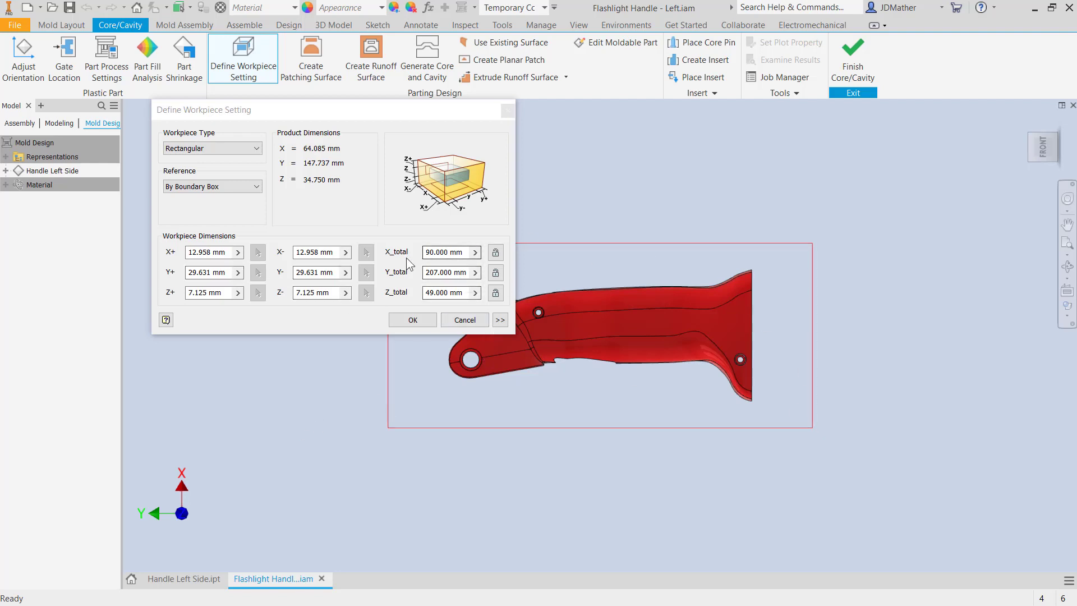
pyautogui.click(443, 251)
pyautogui.write('100')
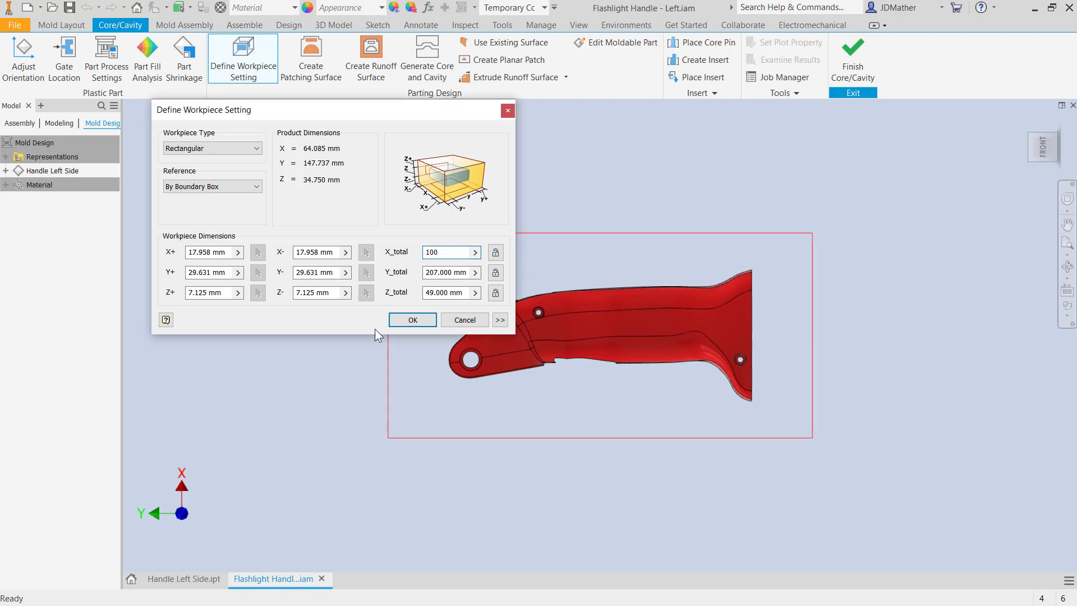
pyautogui.click(467, 272)
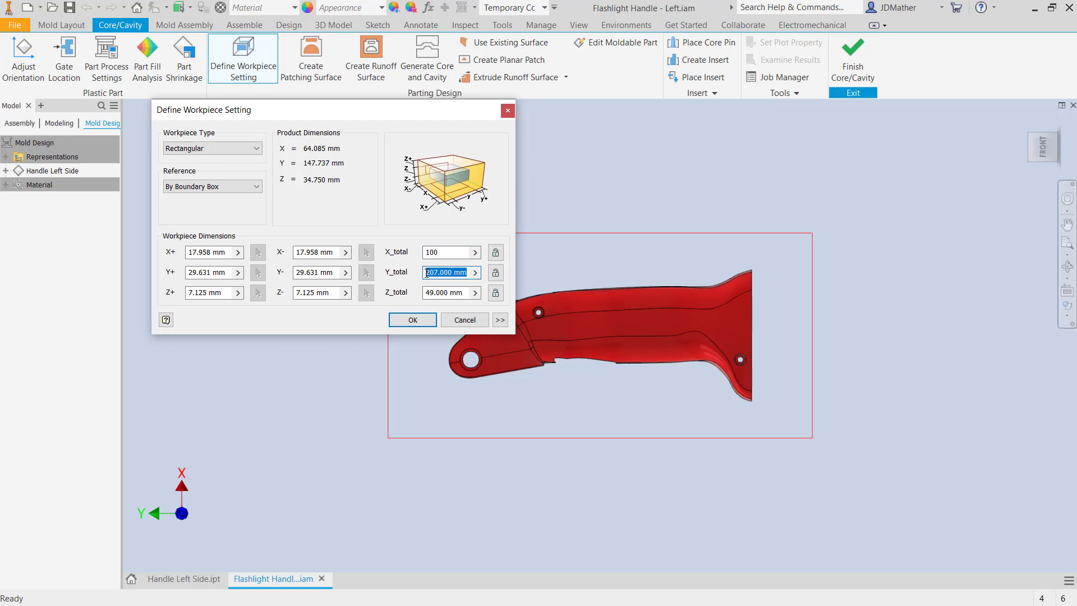
pyautogui.write('250')
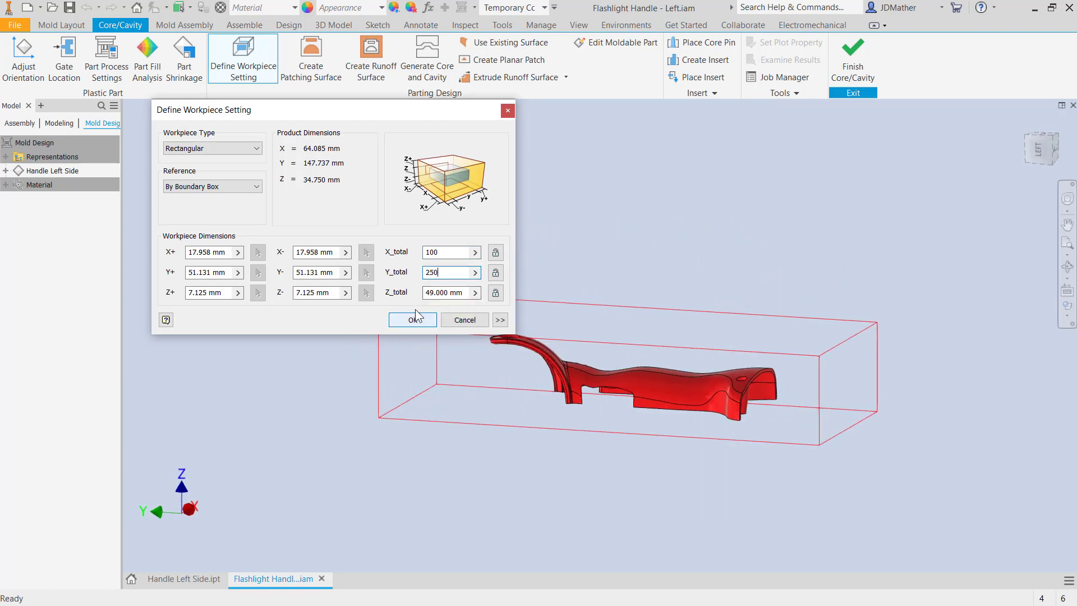
pyautogui.write('100')
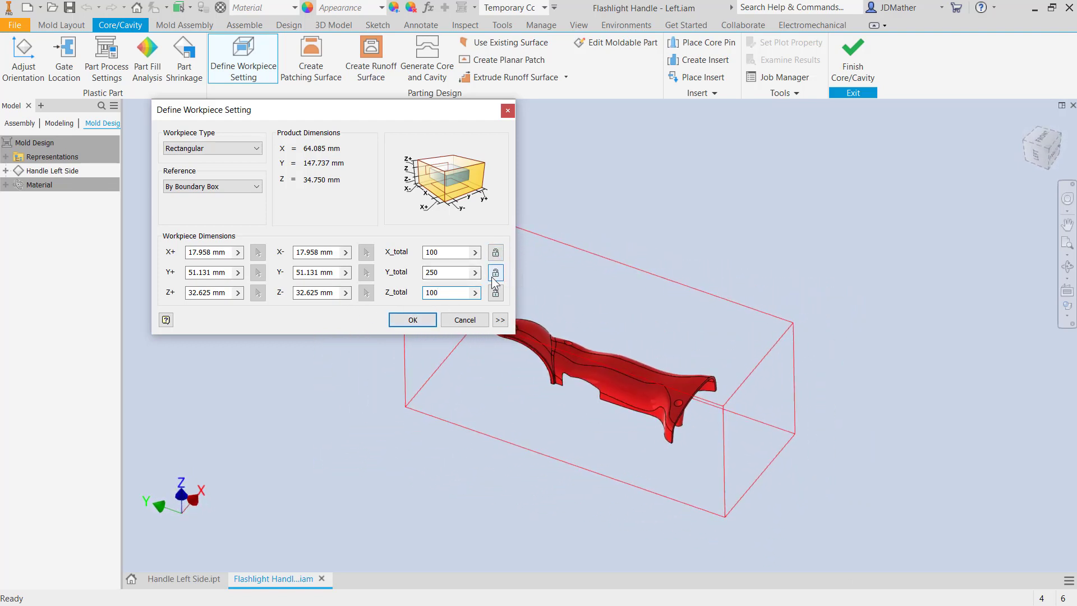
# - Keep the block rectangular, enable the 5 mm corner option, and create the workpiece
pyautogui.click(233, 148)
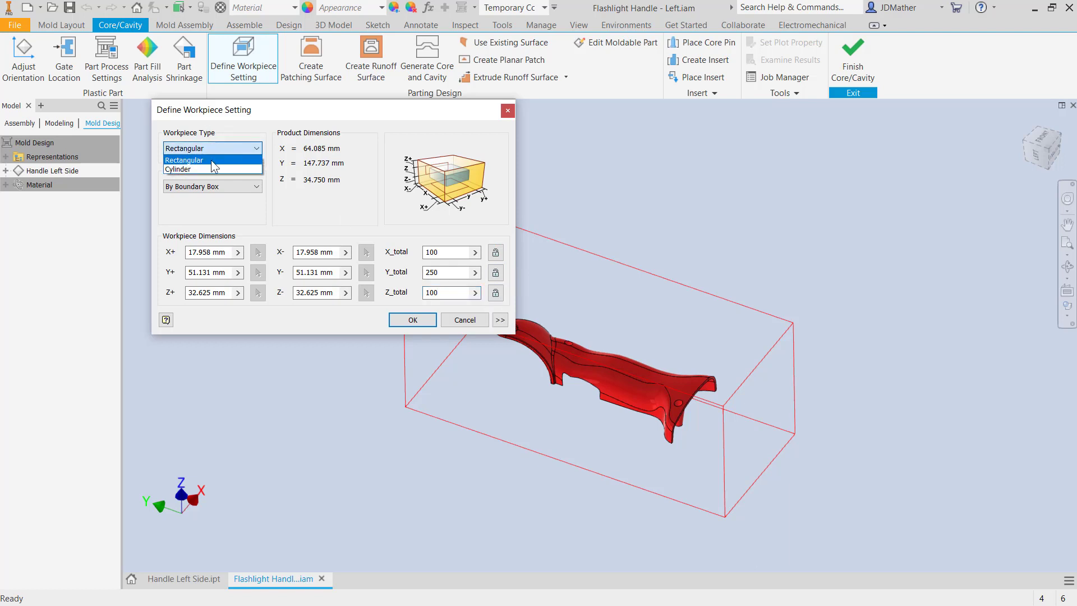
pyautogui.click(272, 210)
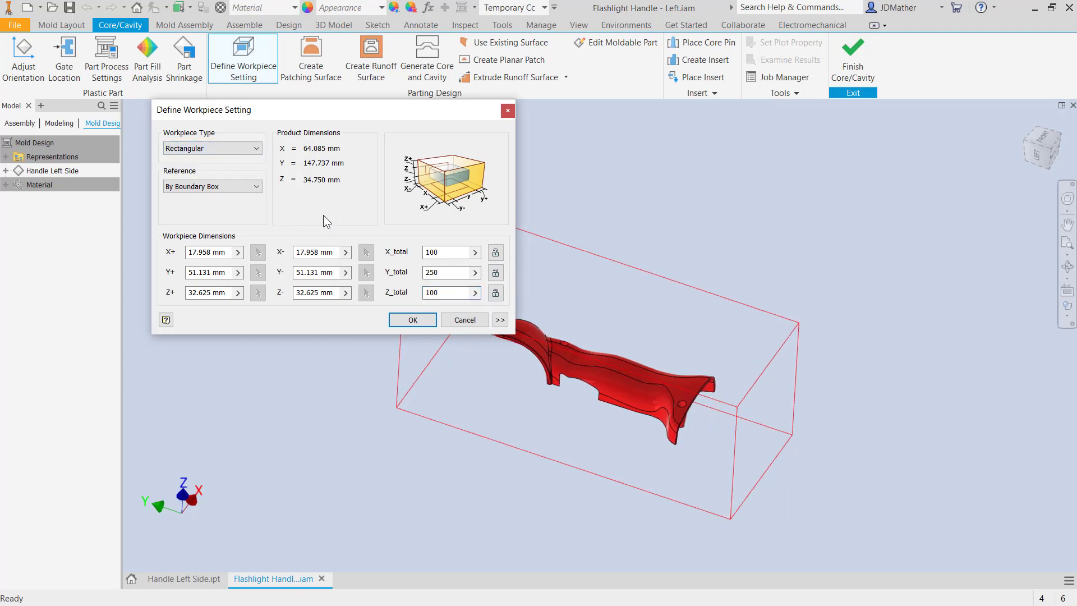
pyautogui.click(500, 321)
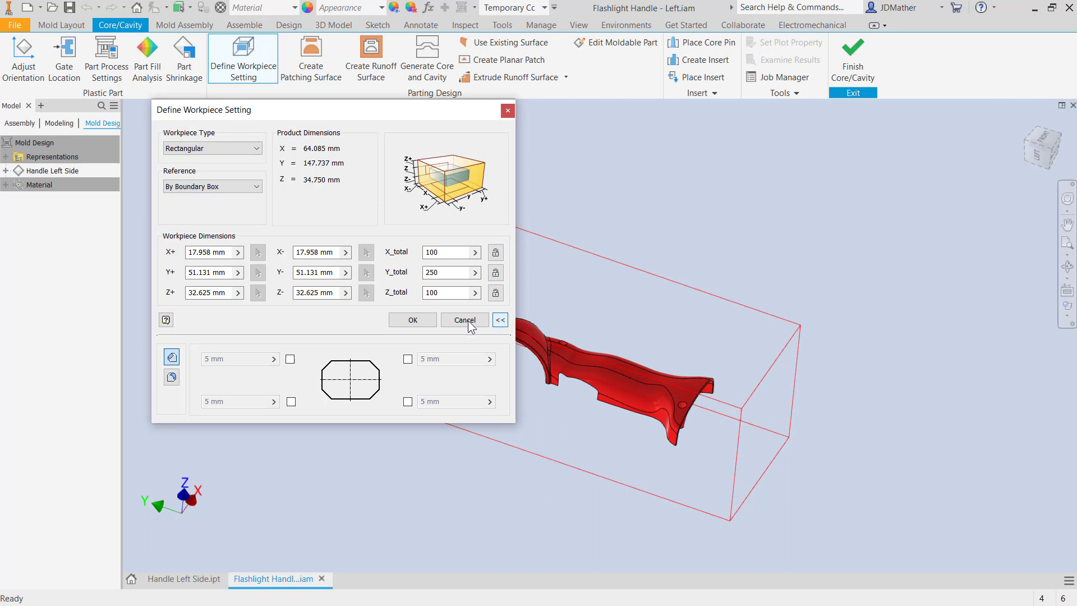
pyautogui.click(290, 360)
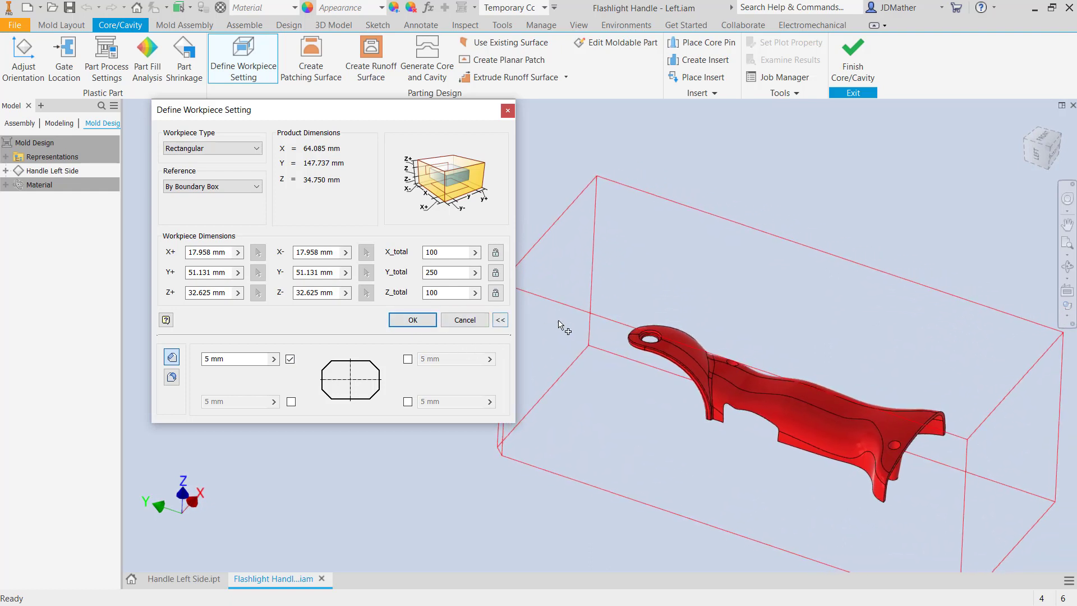
pyautogui.click(413, 319)
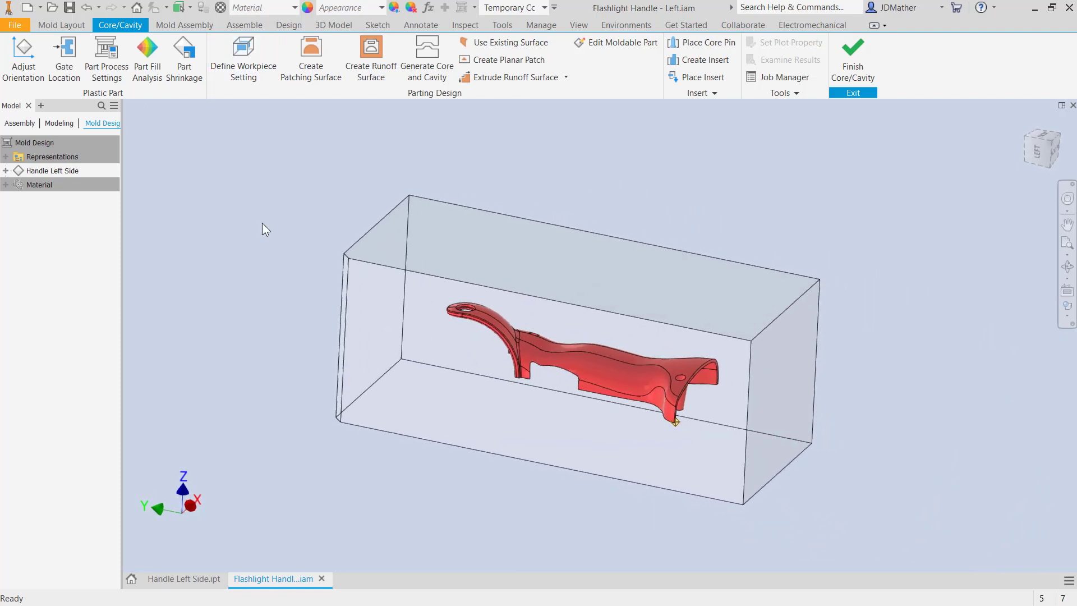
pyautogui.click(315, 74)
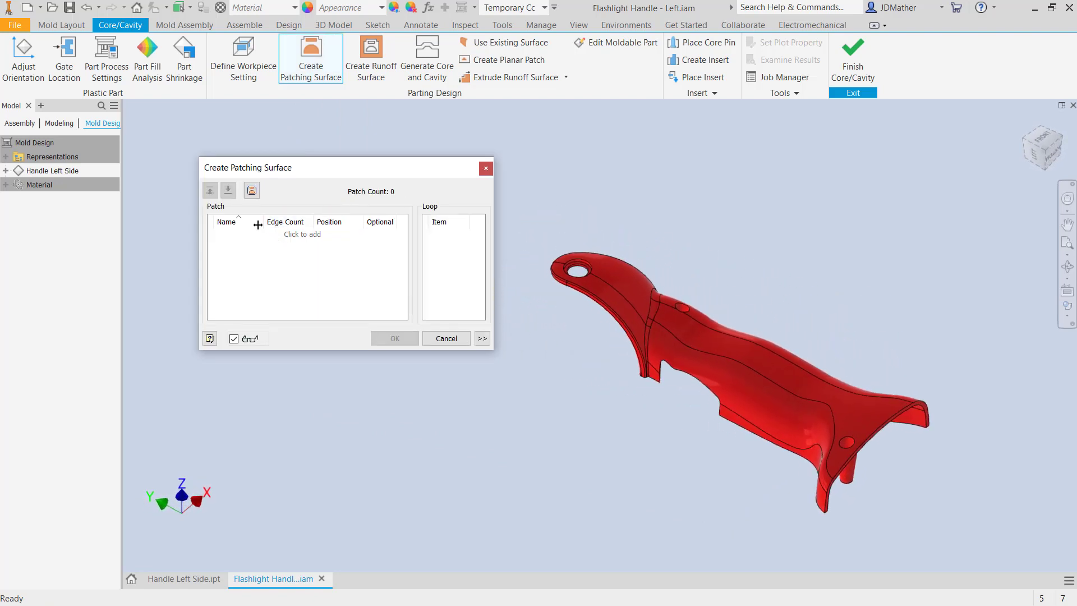
# - Auto-detect the handle's three holes and create upper patching surfaces Patch 1–3
pyautogui.click(252, 191)
pyautogui.scroll(-5, 494, 285)
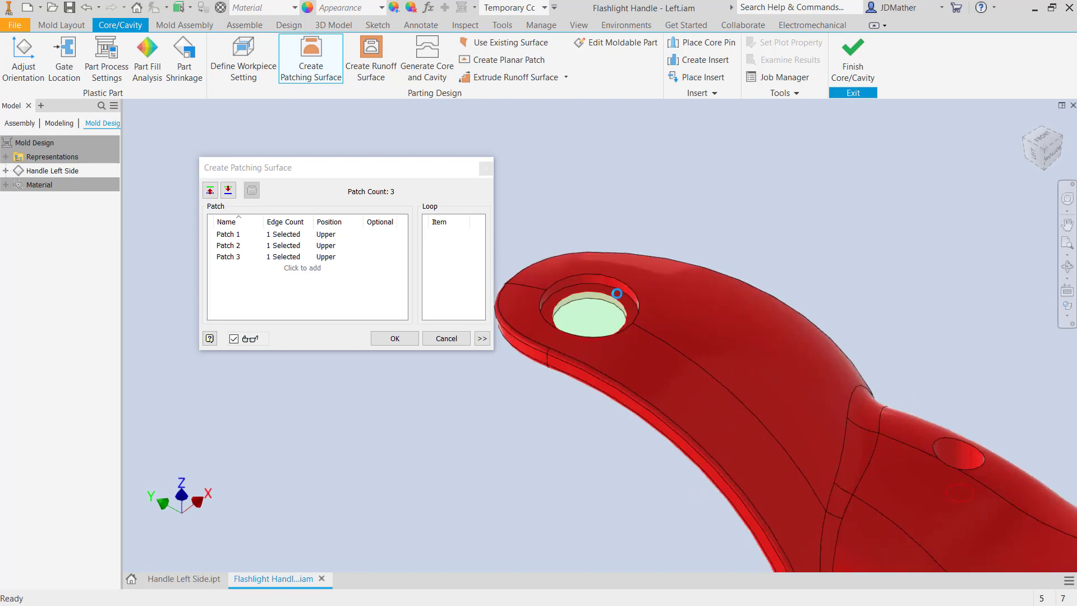
pyautogui.scroll(-6, 615, 296)
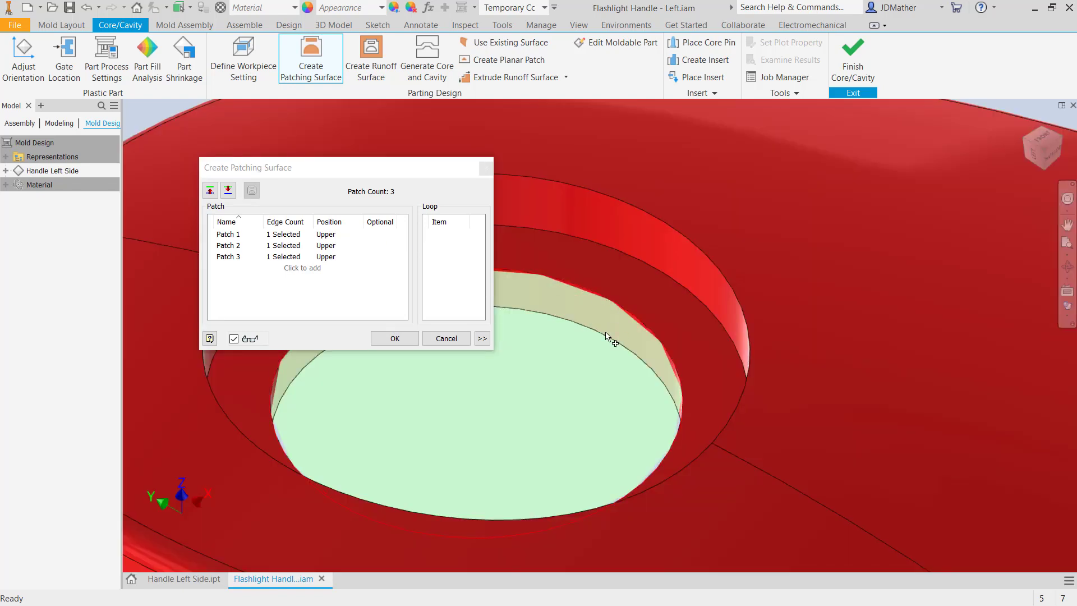
pyautogui.scroll(5, 606, 335)
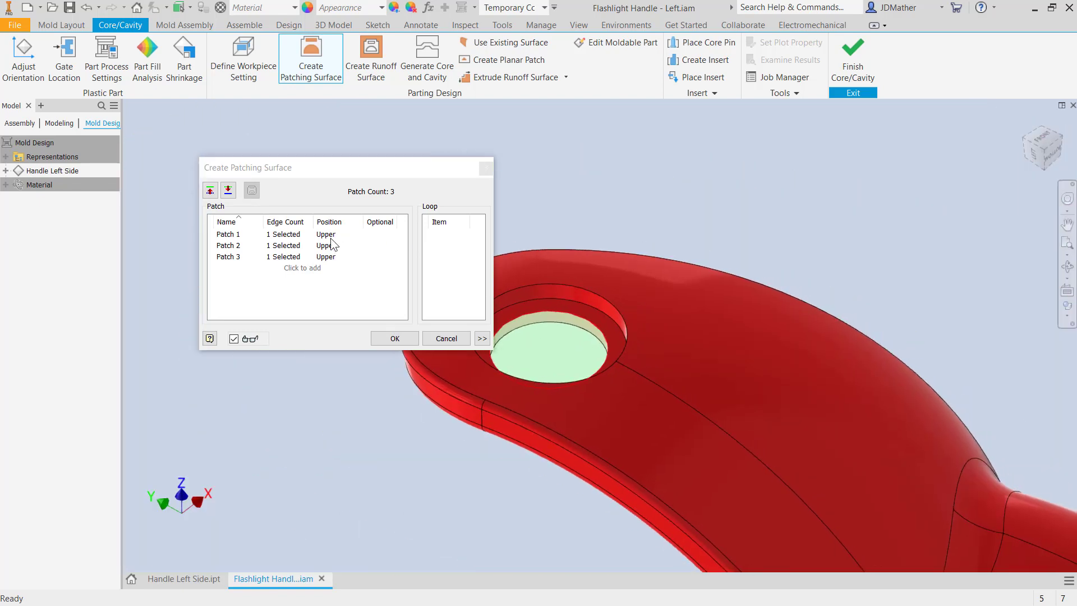
pyautogui.scroll(5, 511, 339)
pyautogui.keyDown('shift'); pyautogui.moveTo(607, 421); pyautogui.dragTo(625, 511, button='middle'); pyautogui.keyUp('shift')
pyautogui.scroll(-4, 659, 479)
pyautogui.scroll(-3, 600, 455)
pyautogui.scroll(6, 639, 455)
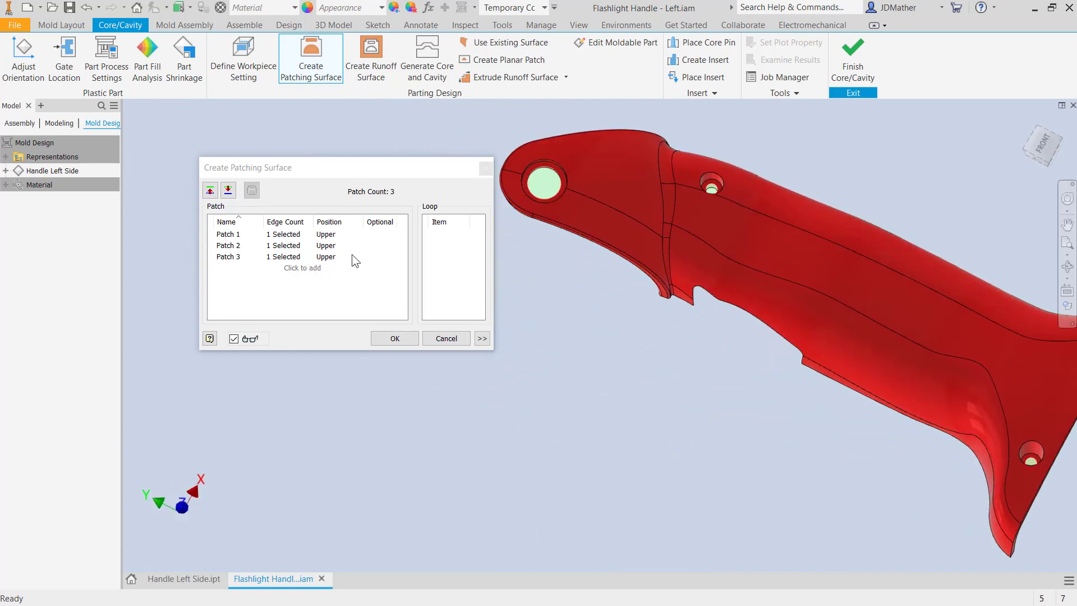
pyautogui.click(393, 338)
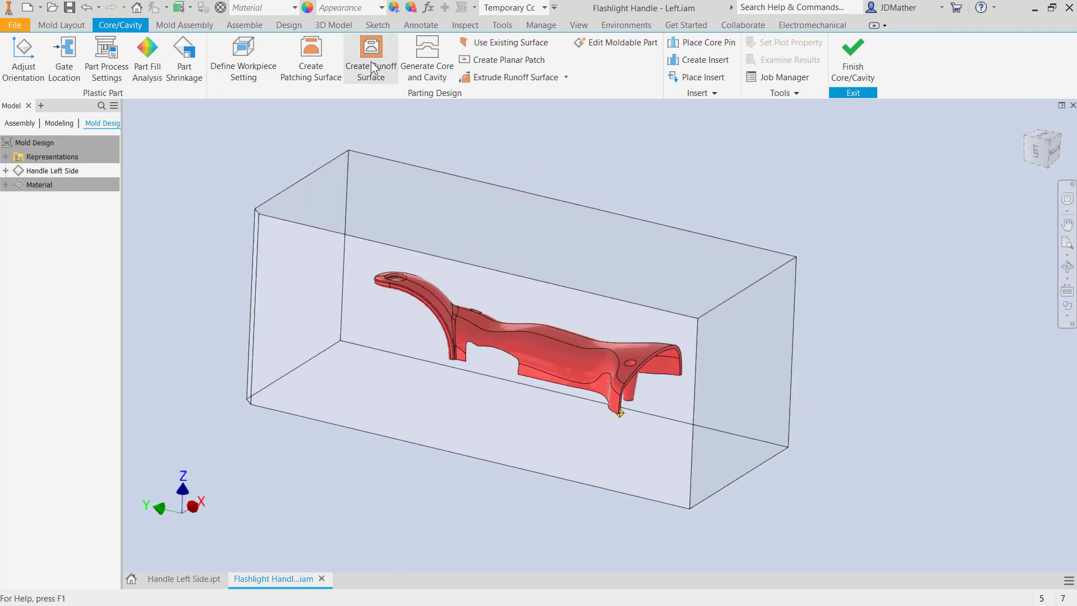
# - Auto-detect the parting line to generate 20 runoff surfaces and inspect them
pyautogui.click(371, 61)
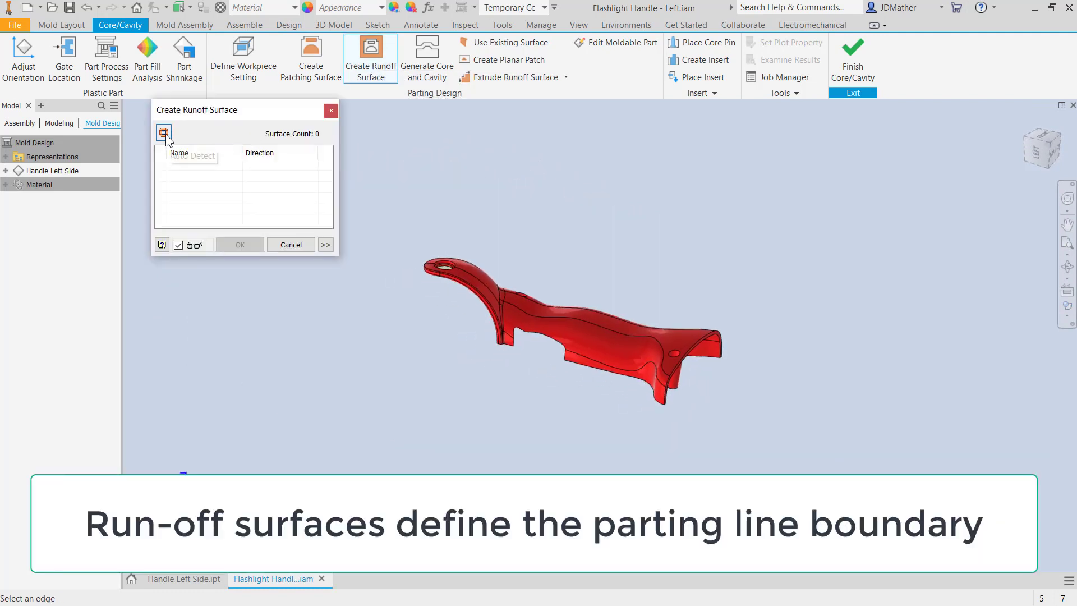
pyautogui.click(164, 133)
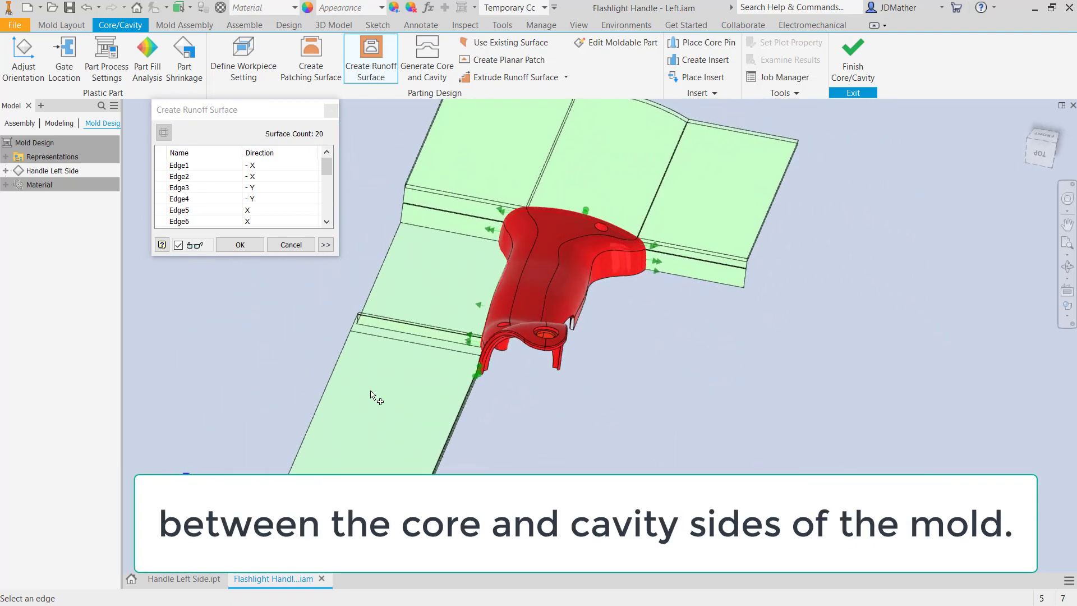
pyautogui.scroll(-5, 708, 384)
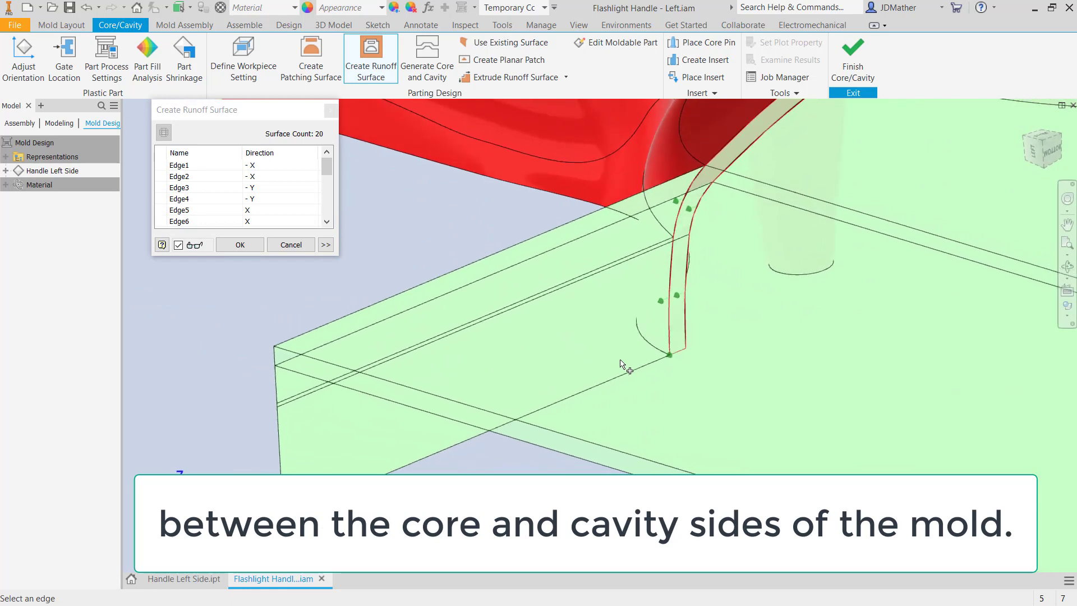
pyautogui.scroll(5, 624, 364)
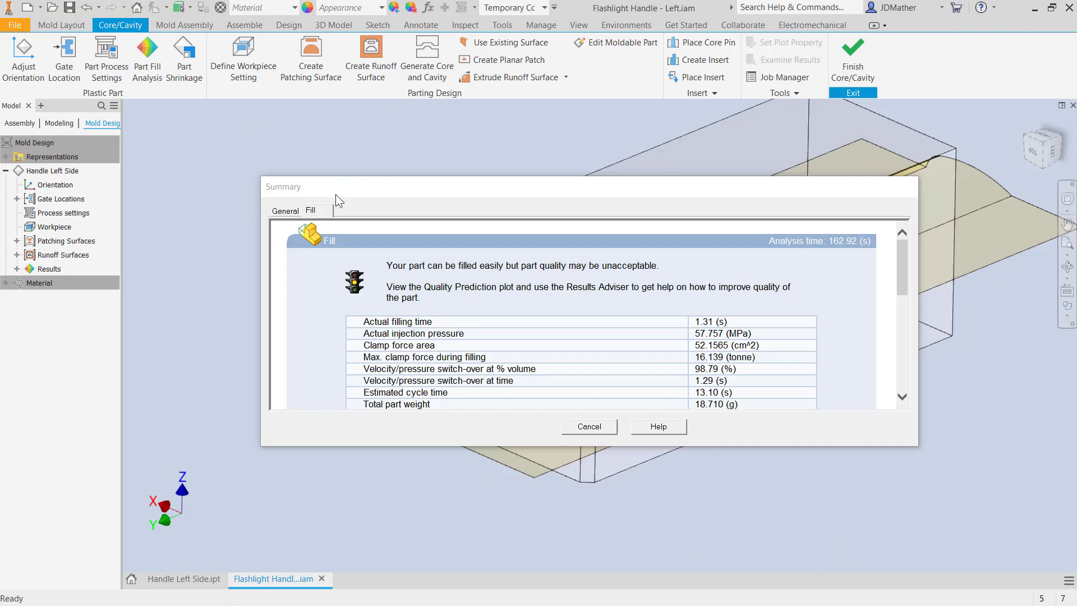
# - Review the Fill results and General study and material details in the summary, then cancel it
pyautogui.moveTo(335, 194); pyautogui.dragTo(291, 147)
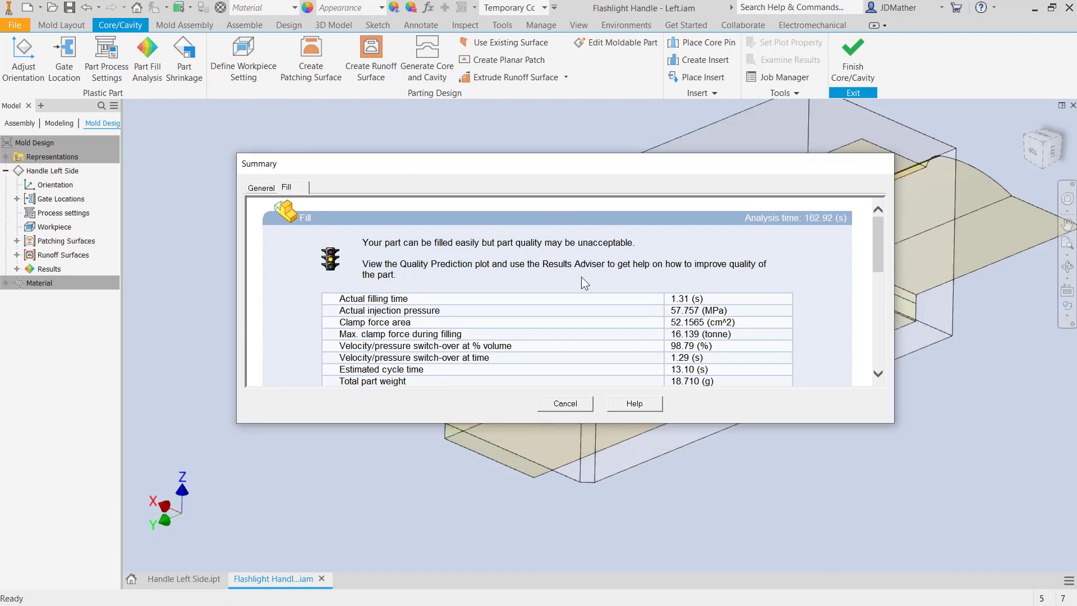
pyautogui.moveTo(772, 423); pyautogui.dragTo(764, 555)
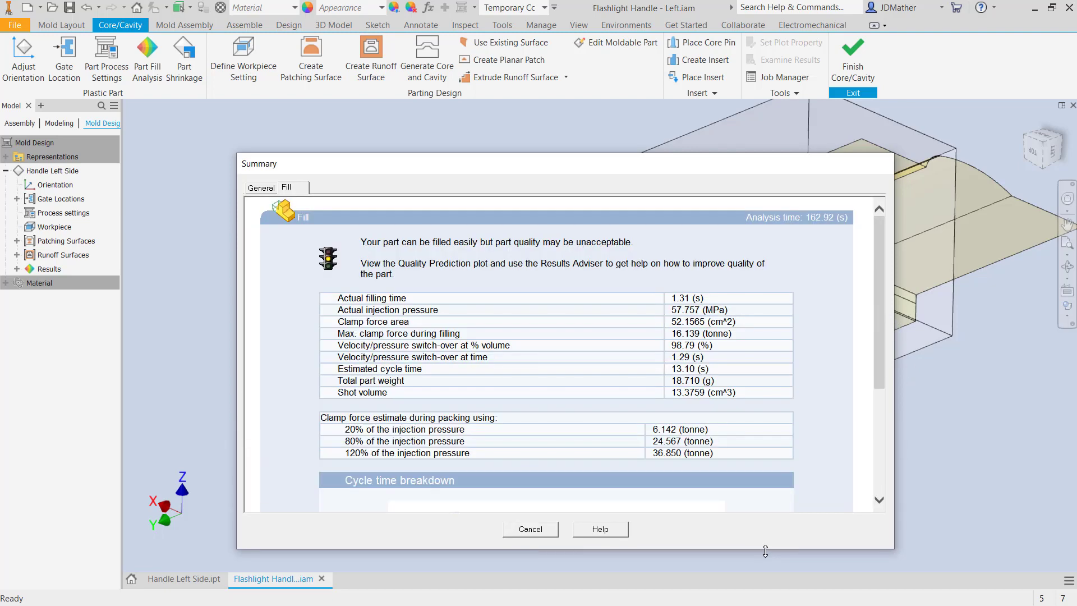
pyautogui.moveTo(876, 319); pyautogui.dragTo(857, 299)
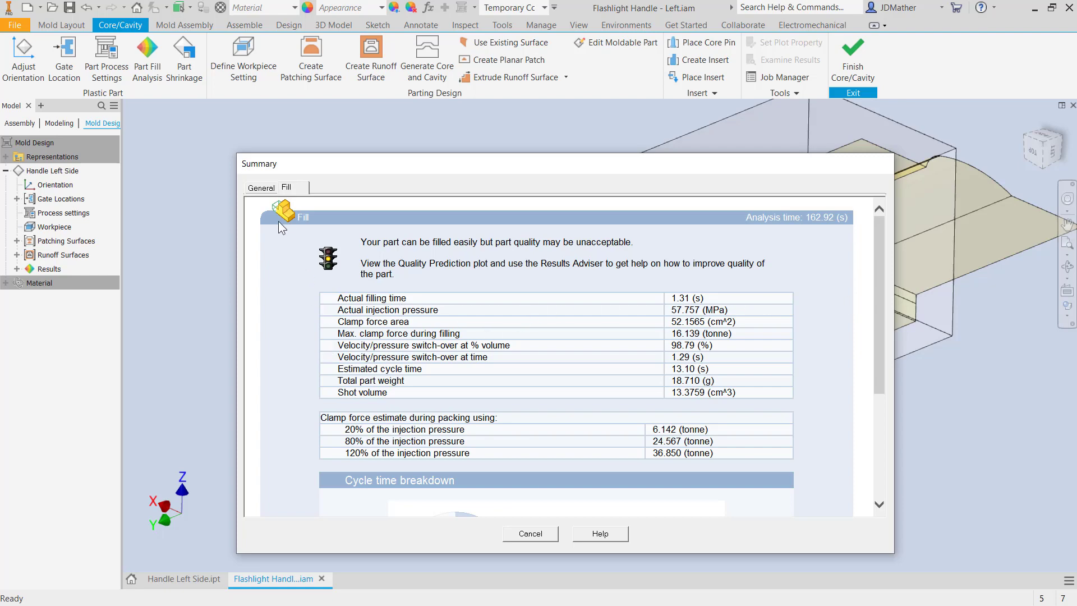
pyautogui.click(261, 189)
pyautogui.scroll(-2, 510, 363)
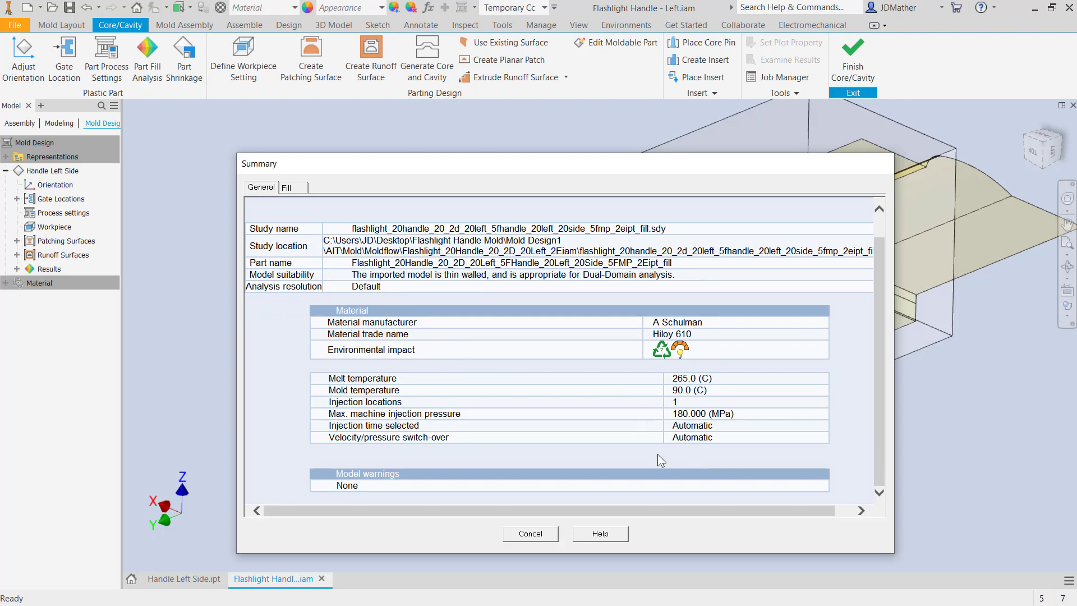
pyautogui.click(536, 534)
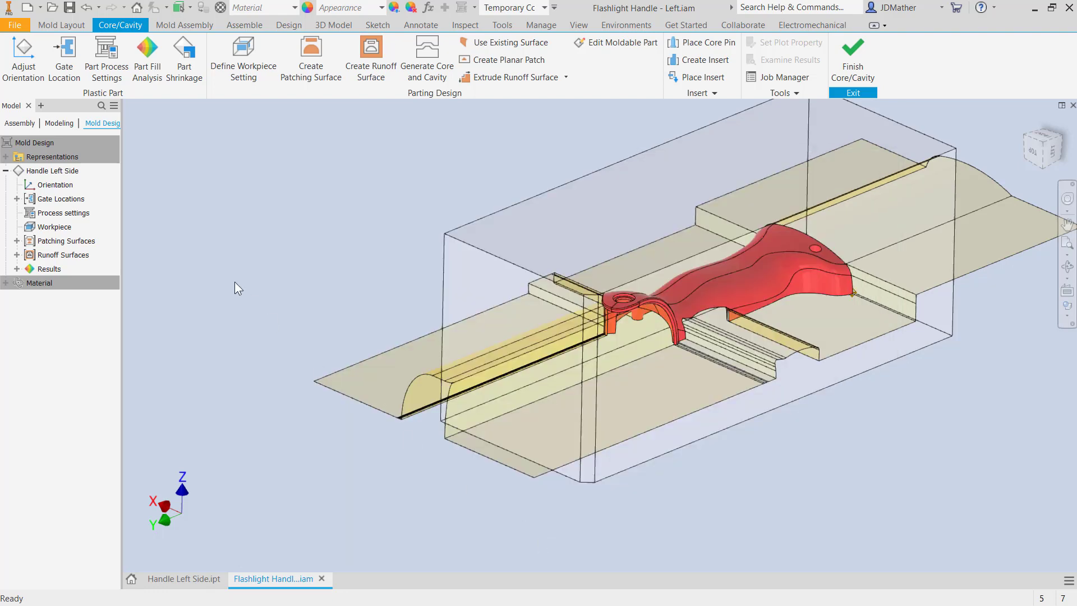
# - Display the Fill time result on the handle, spanning 0 to 1.315 s
pyautogui.click(17, 269)
pyautogui.click(29, 283)
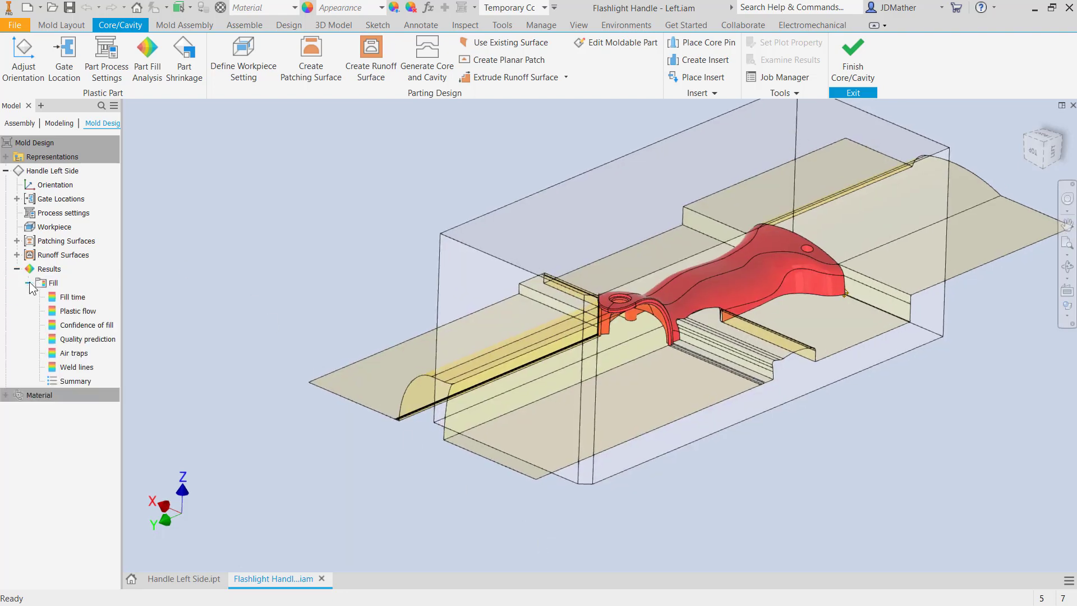
pyautogui.doubleClick(103, 281)
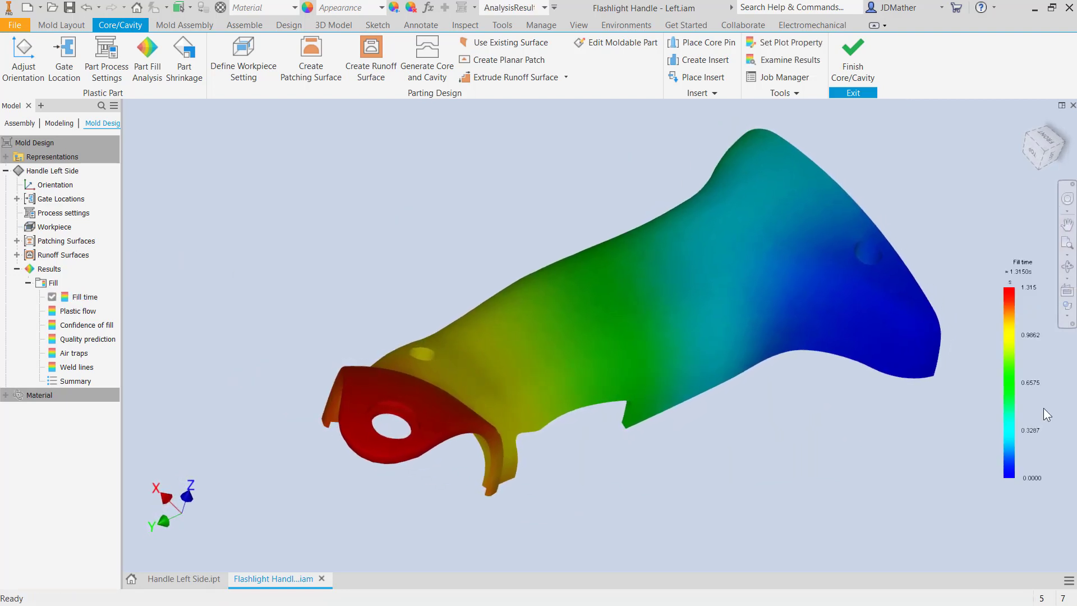
# - Play the fill-time animation with Animate Results, then close it
pyautogui.click(784, 92)
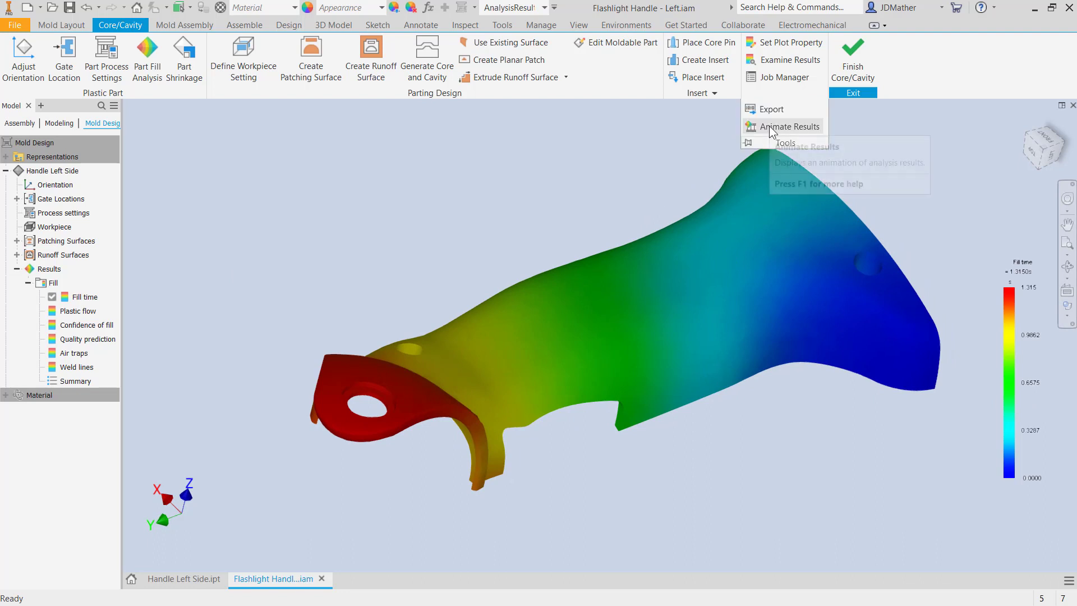
pyautogui.click(769, 127)
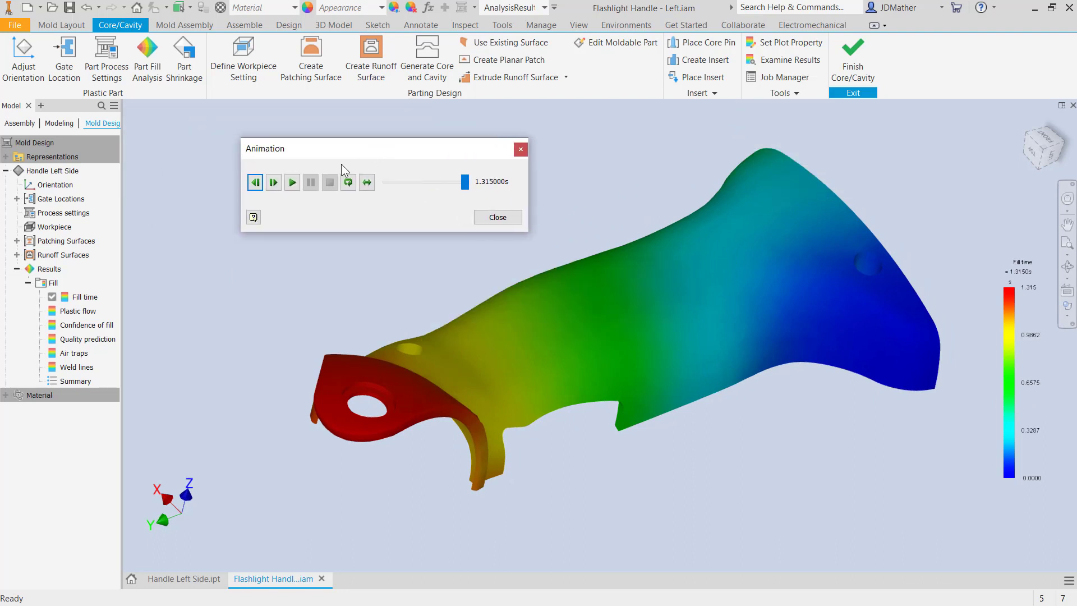
pyautogui.click(293, 183)
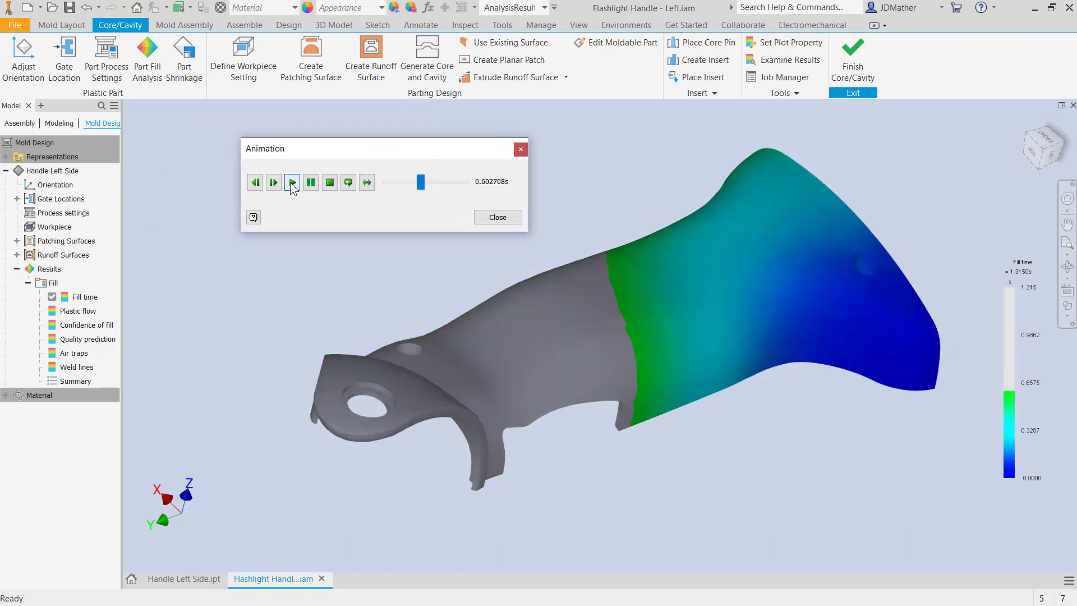
pyautogui.click(497, 218)
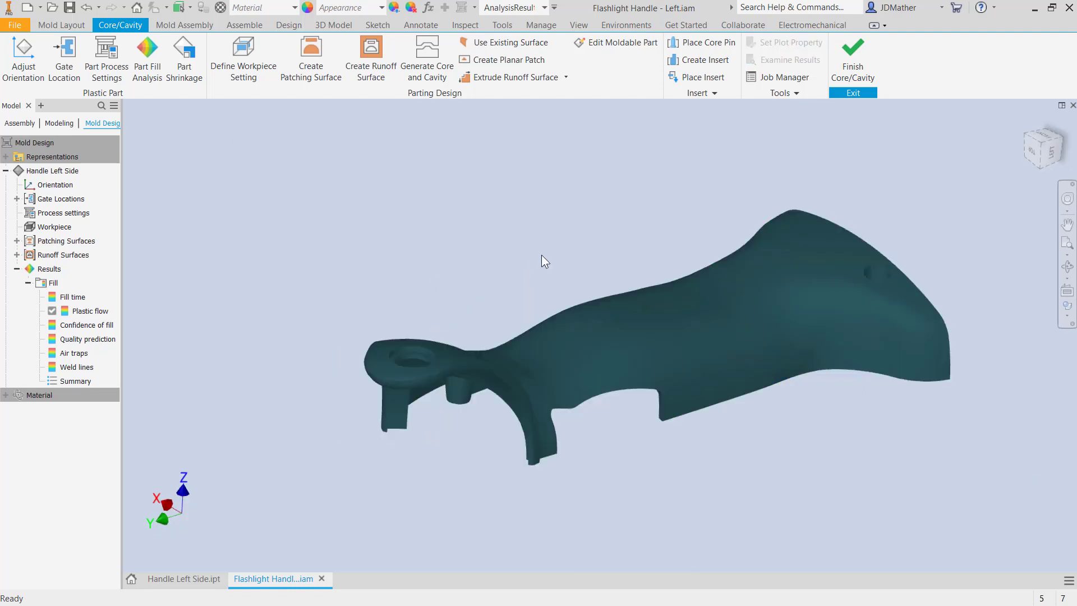
# - Play the plastic-flow animation with Animate Results, then close it
pyautogui.click(780, 93)
pyautogui.click(763, 122)
pyautogui.click(292, 182)
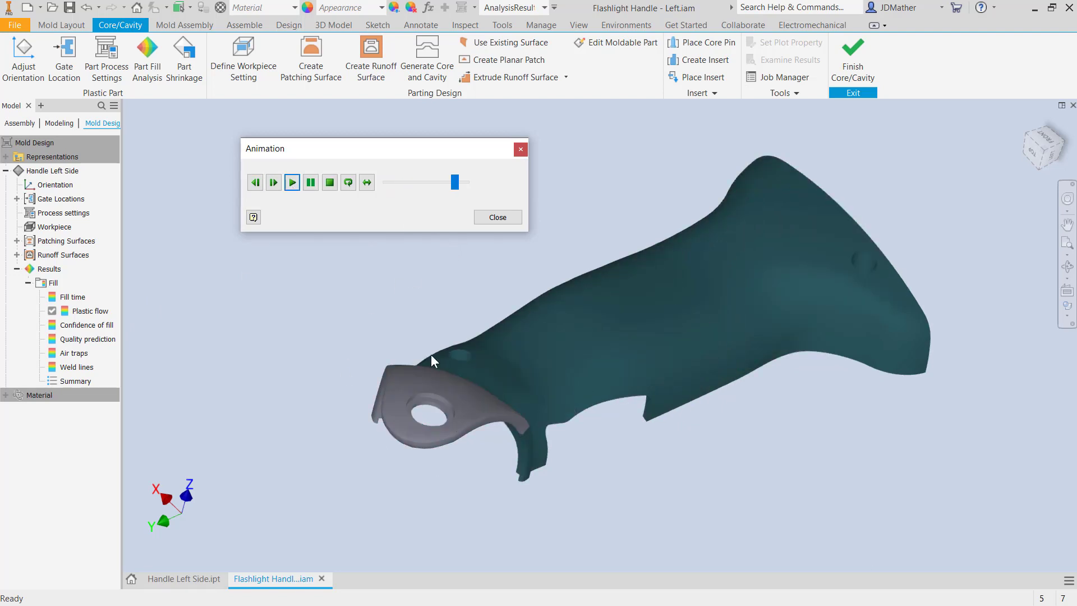
pyautogui.click(496, 217)
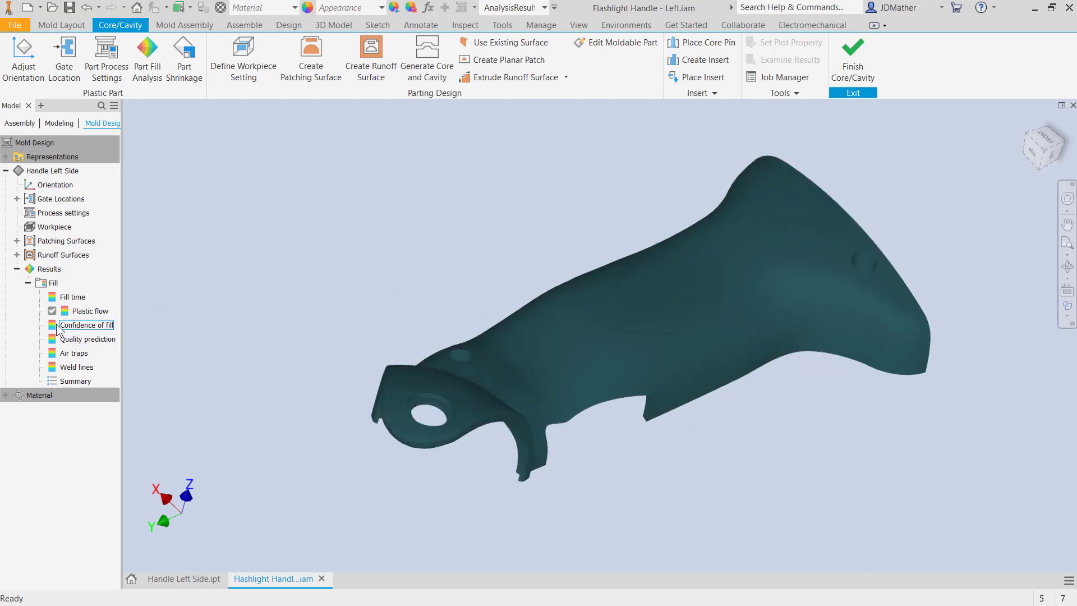
# - Display the Confidence of fill, Quality prediction (99.4% high) and Air traps results on the handle
pyautogui.doubleClick(56, 330)
pyautogui.click(84, 341)
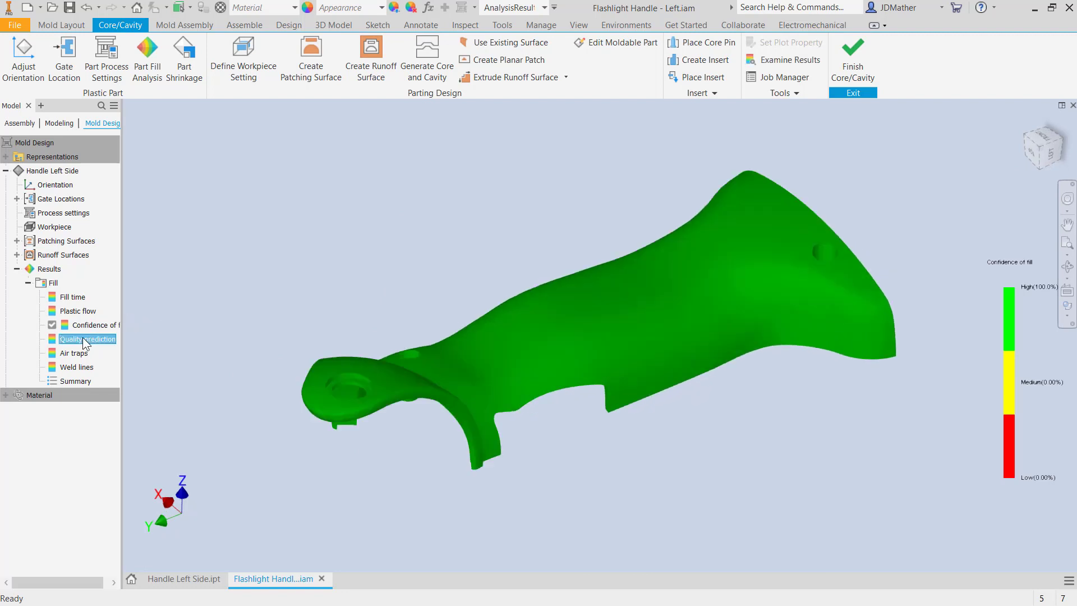
pyautogui.doubleClick(84, 341)
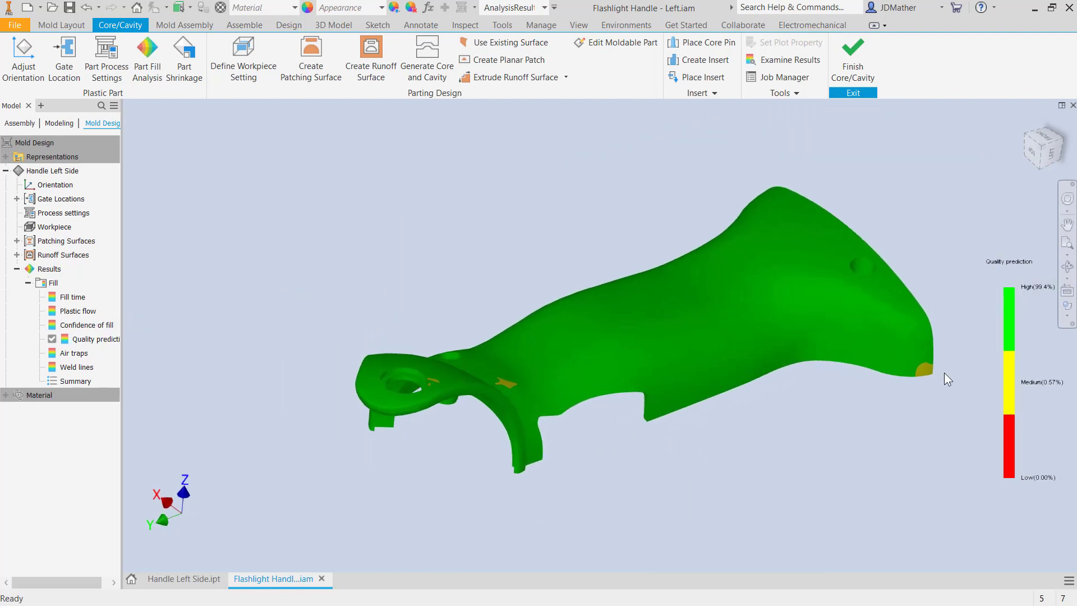
pyautogui.keyDown('shift'); pyautogui.moveTo(453, 314); pyautogui.dragTo(254, 279, button='middle'); pyautogui.keyUp('shift')
pyautogui.click(66, 355)
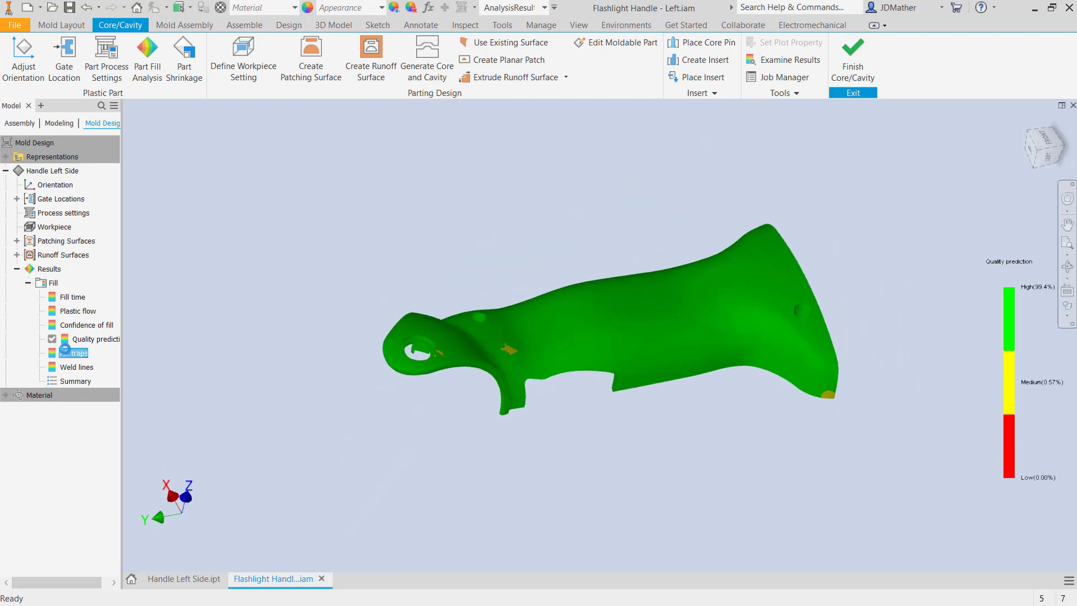
pyautogui.doubleClick(66, 354)
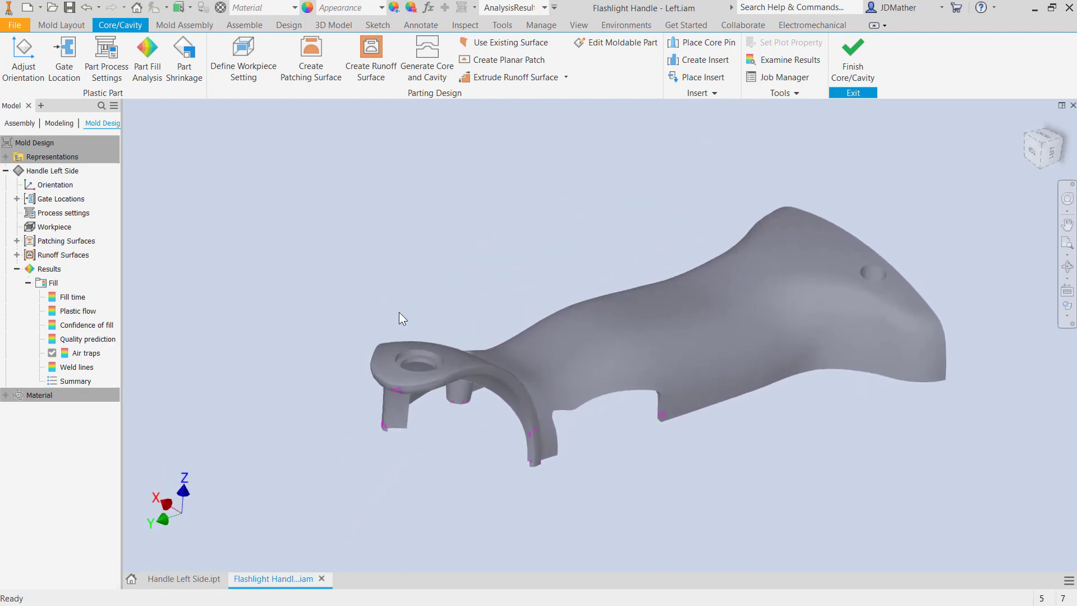
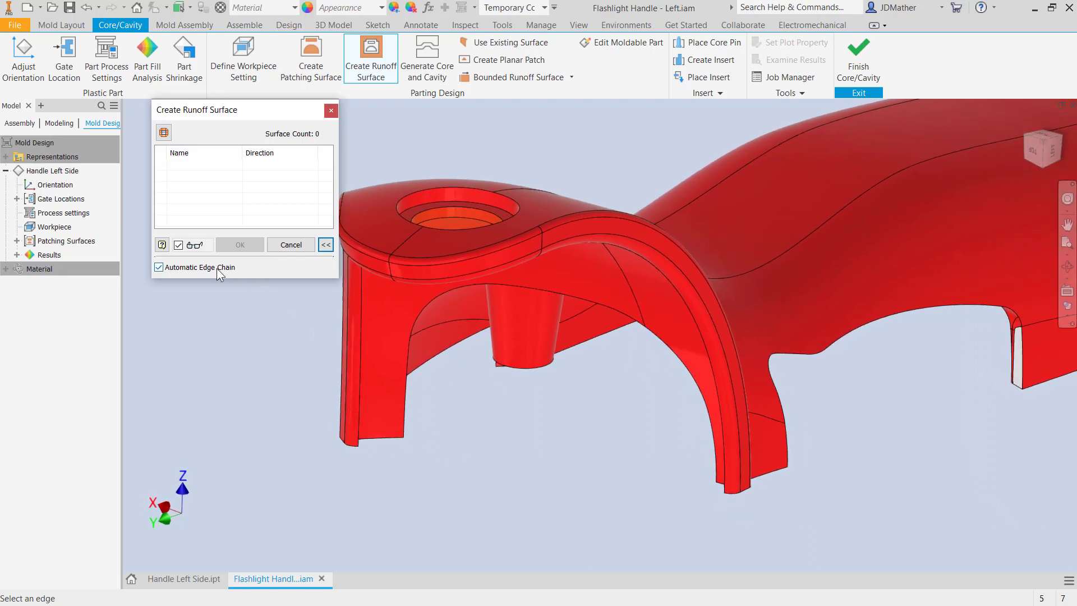
# - Pick the first parting edge as Edge1 and set its runoff direction to -X
pyautogui.click(531, 265)
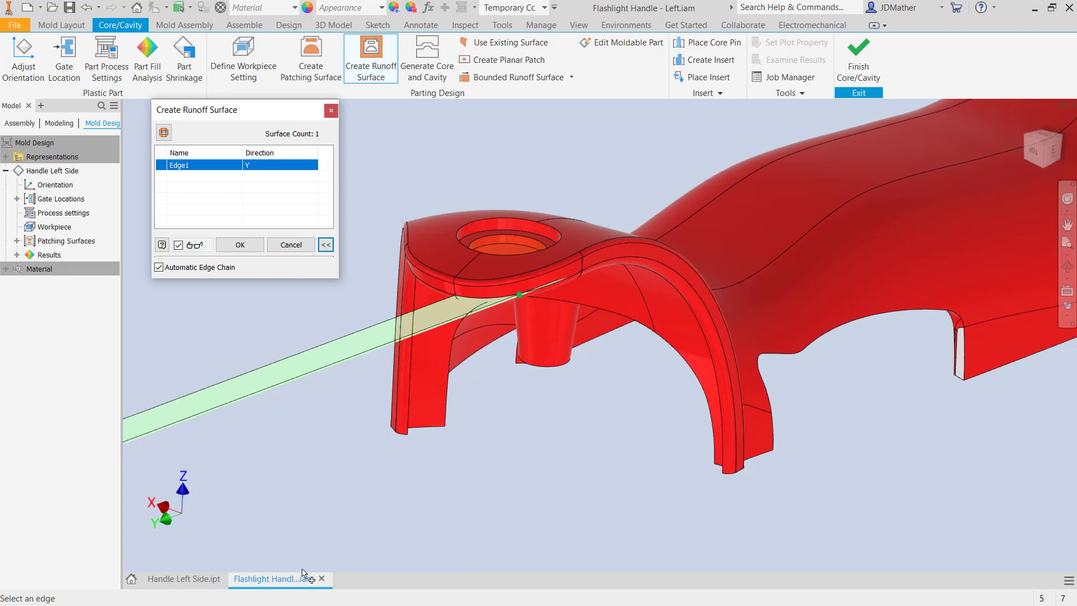
pyautogui.click(281, 166)
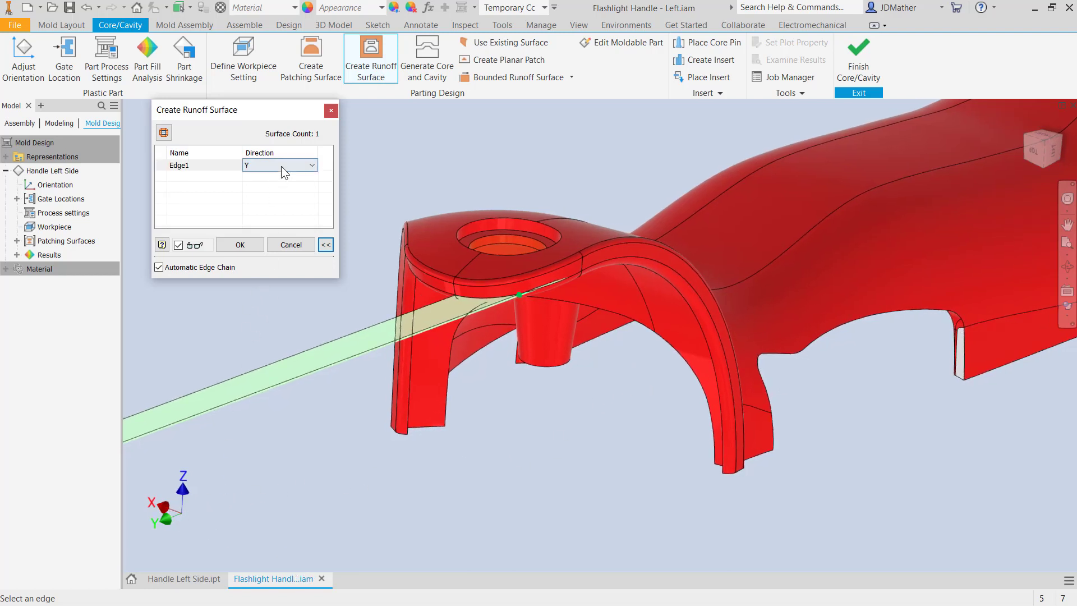
pyautogui.click(261, 194)
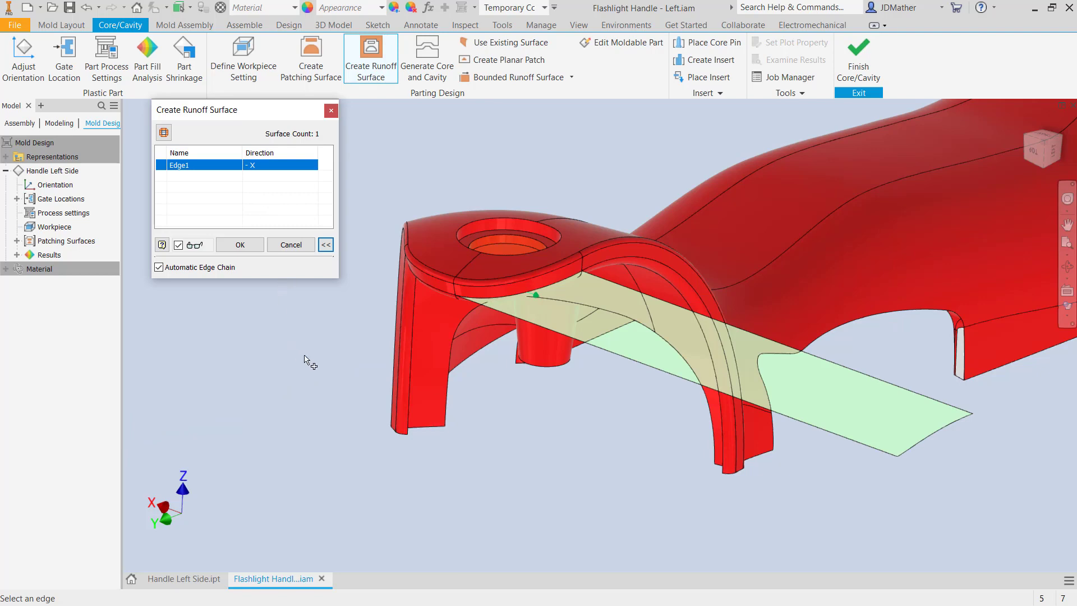
# - Add Edge2, the arc edge as Edge3 and its end edge as Edge4, then disable Automatic Edge Chain
pyautogui.click(443, 295)
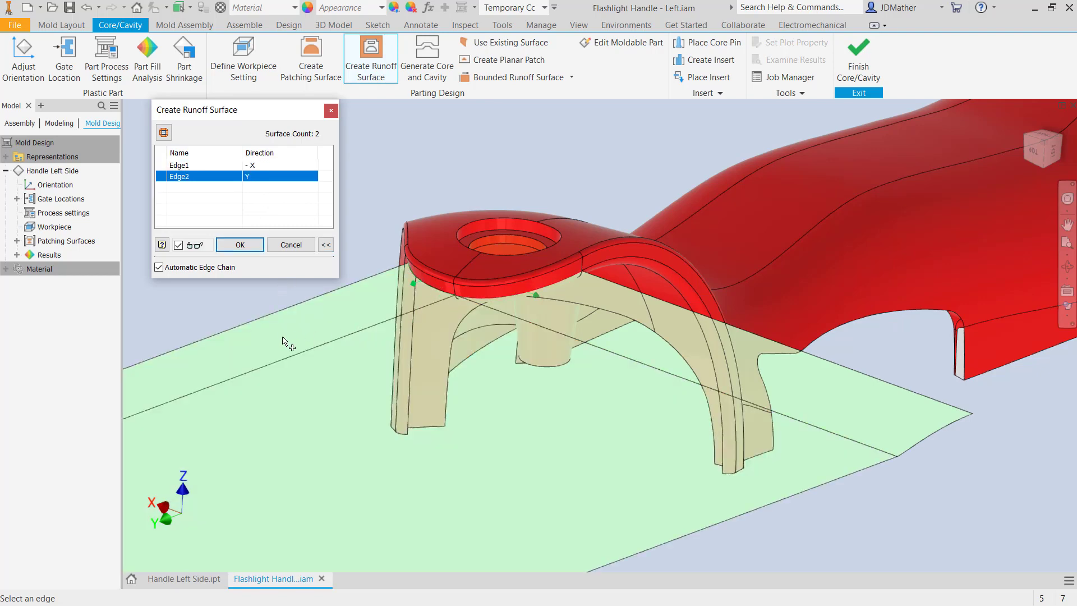
pyautogui.keyDown('shift'); pyautogui.moveTo(283, 337); pyautogui.dragTo(488, 412, button='middle'); pyautogui.keyUp('shift')
pyautogui.click(493, 258)
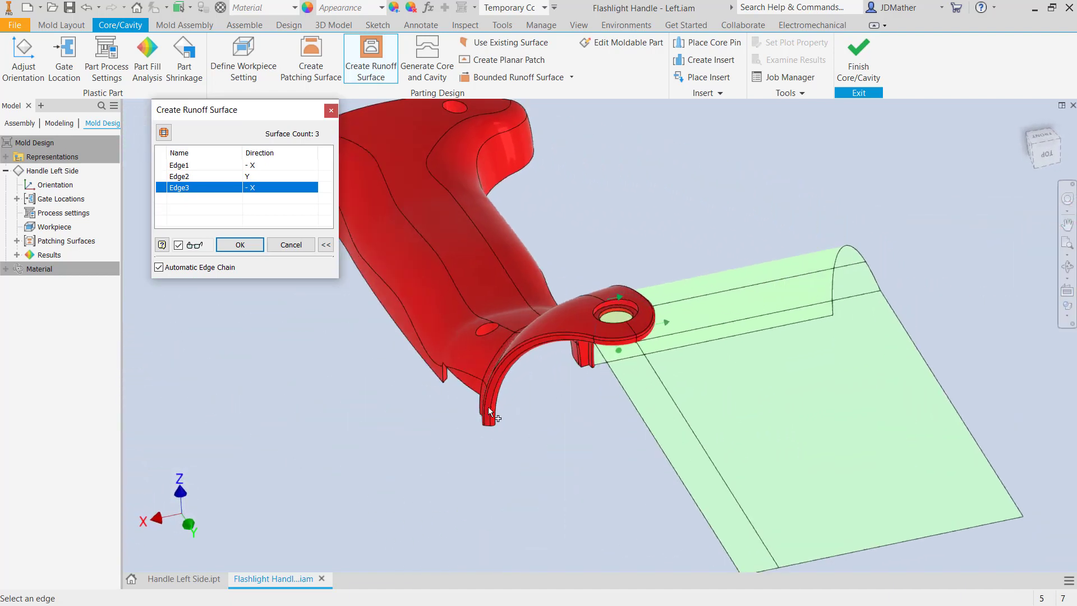
pyautogui.scroll(5, 564, 347)
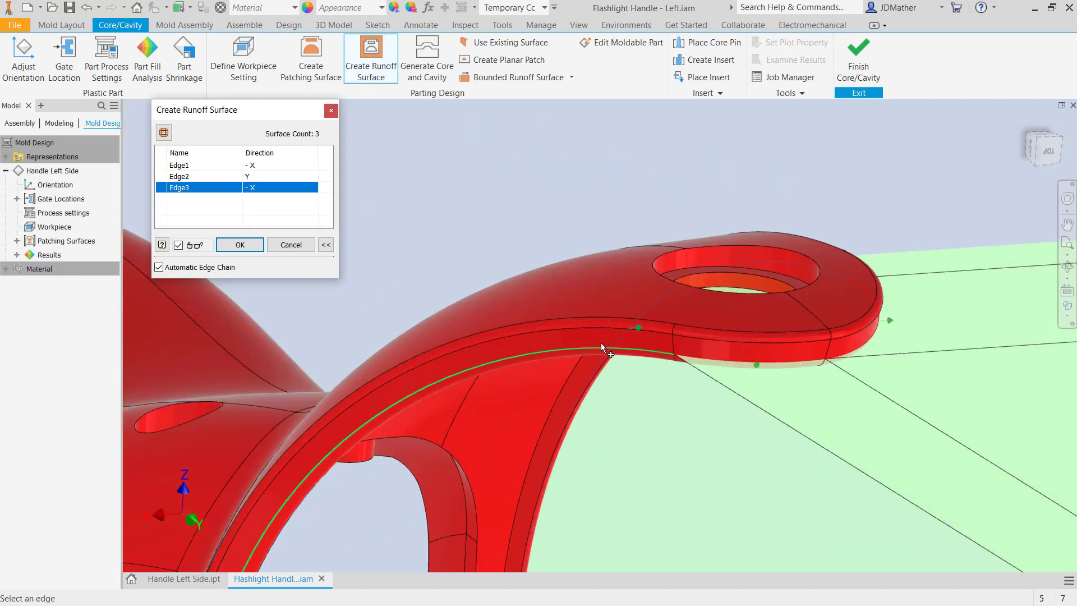
pyautogui.scroll(-3, 601, 343)
pyautogui.click(602, 346)
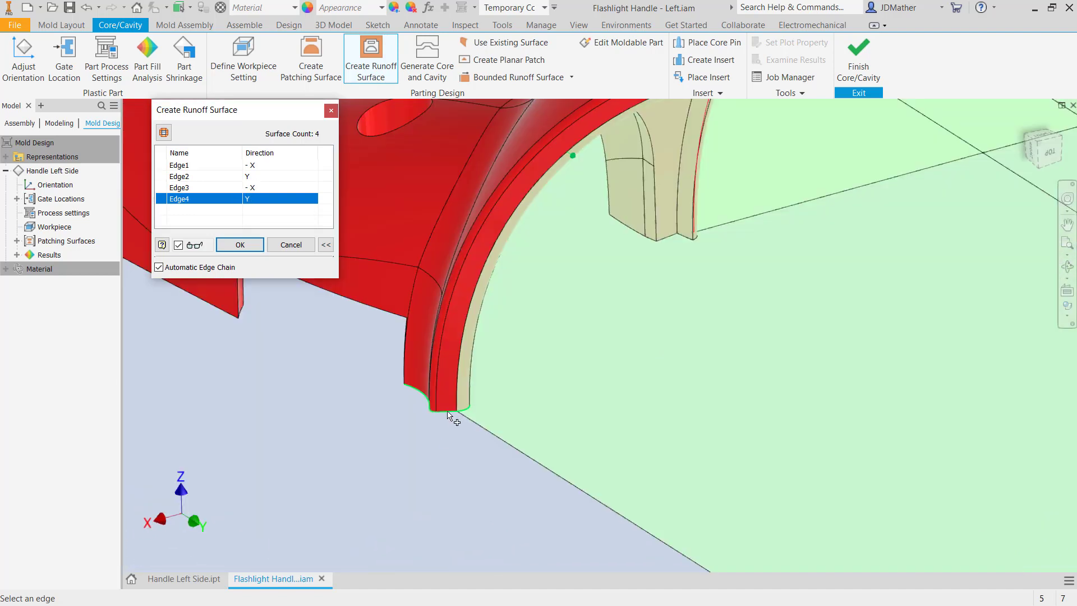
pyautogui.moveTo(448, 412)
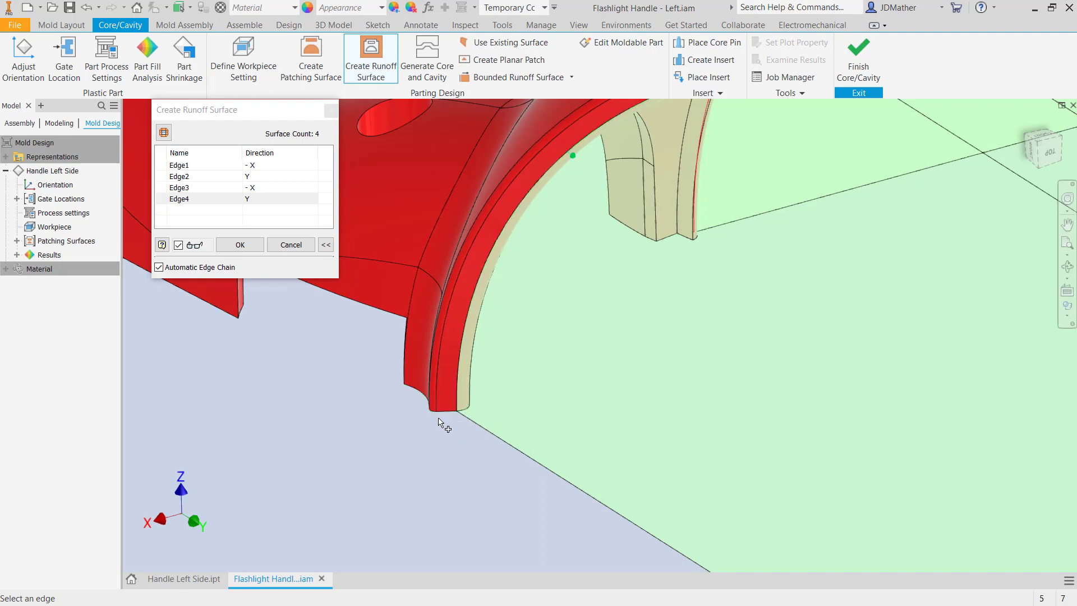
pyautogui.scroll(2, 439, 422)
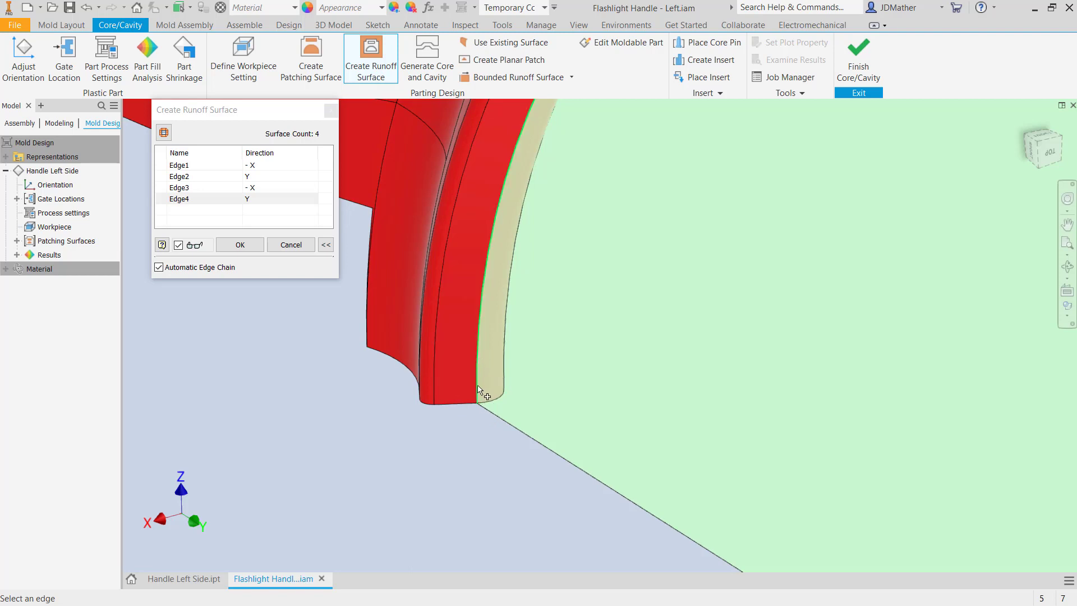
pyautogui.click(160, 267)
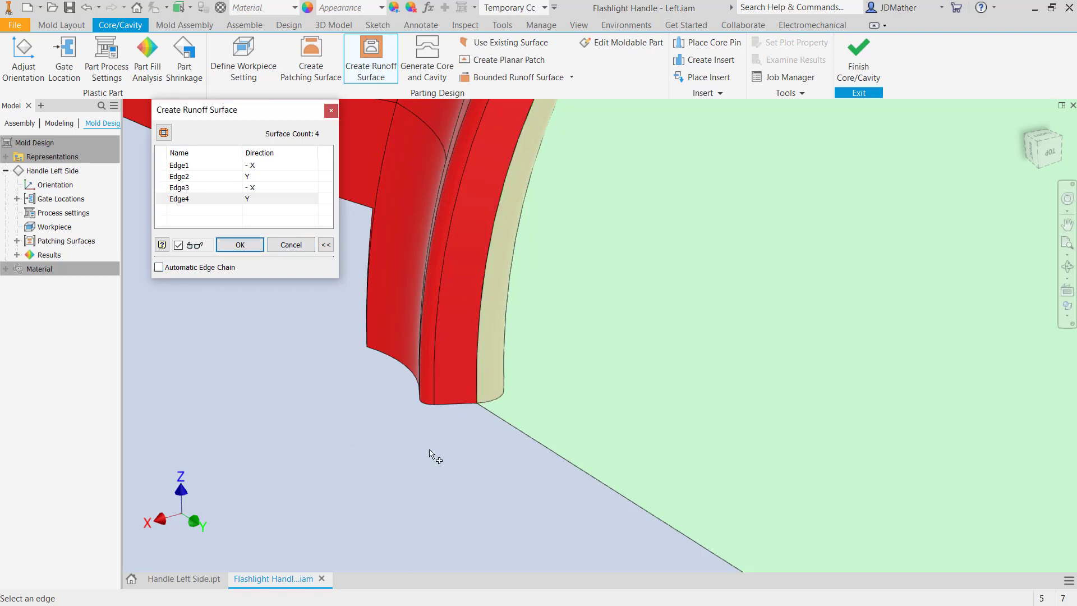
# - Add the corner edges as Edge5 and Edge6, with Edge6's runoff direction set to X
pyautogui.click(457, 405)
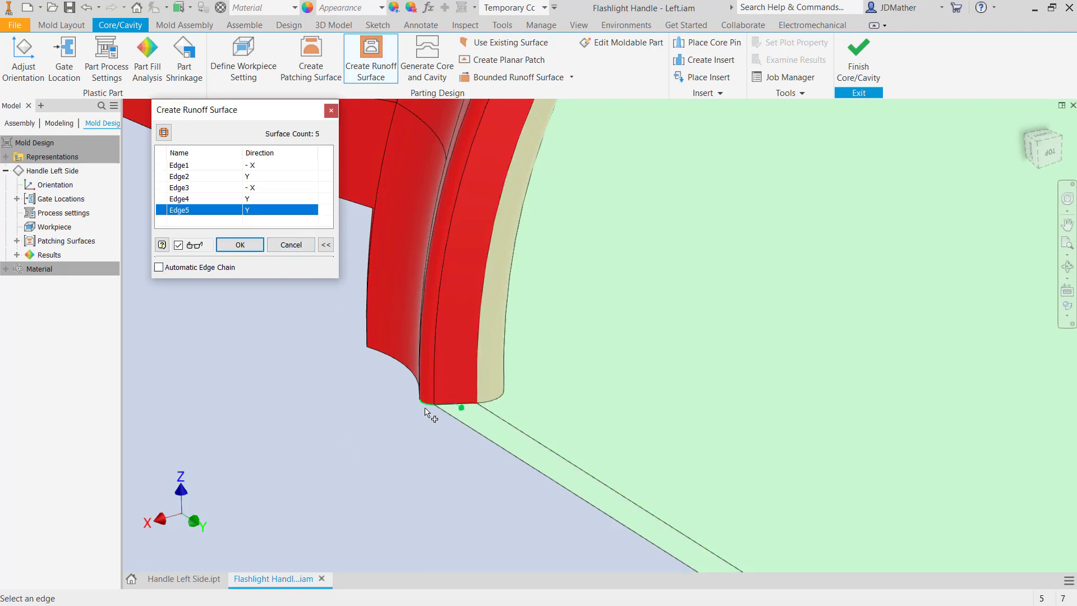
pyautogui.click(426, 411)
pyautogui.scroll(-2, 404, 446)
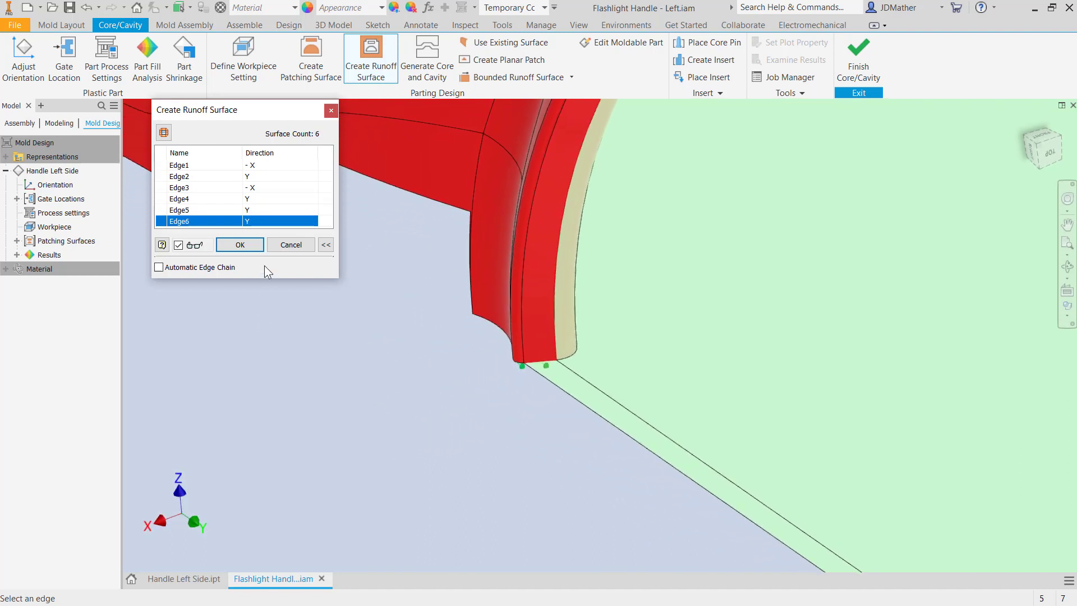
pyautogui.click(274, 220)
pyautogui.click(274, 220)
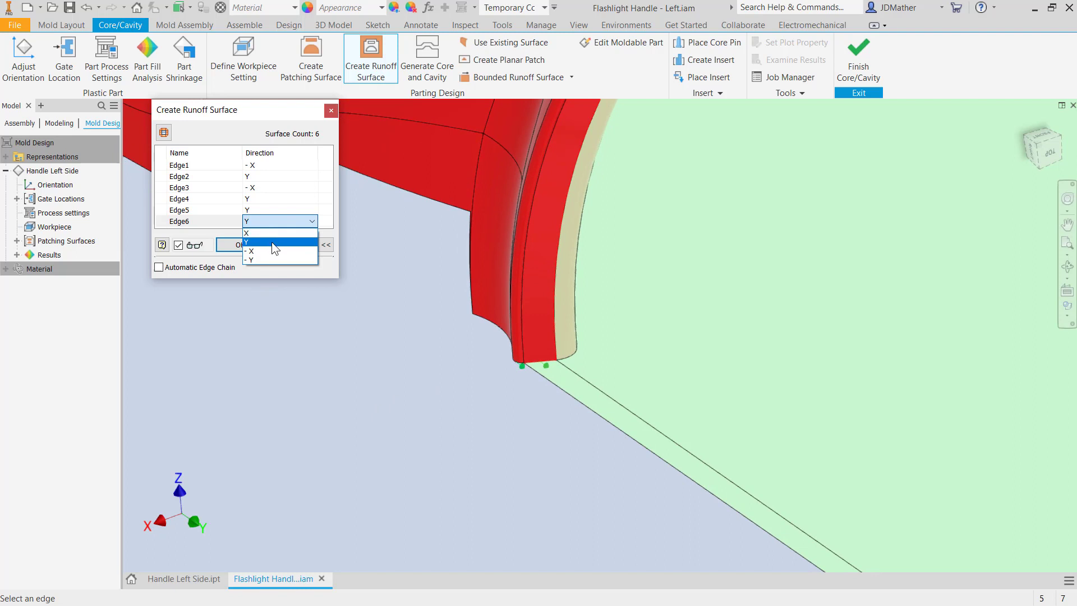
pyautogui.click(268, 235)
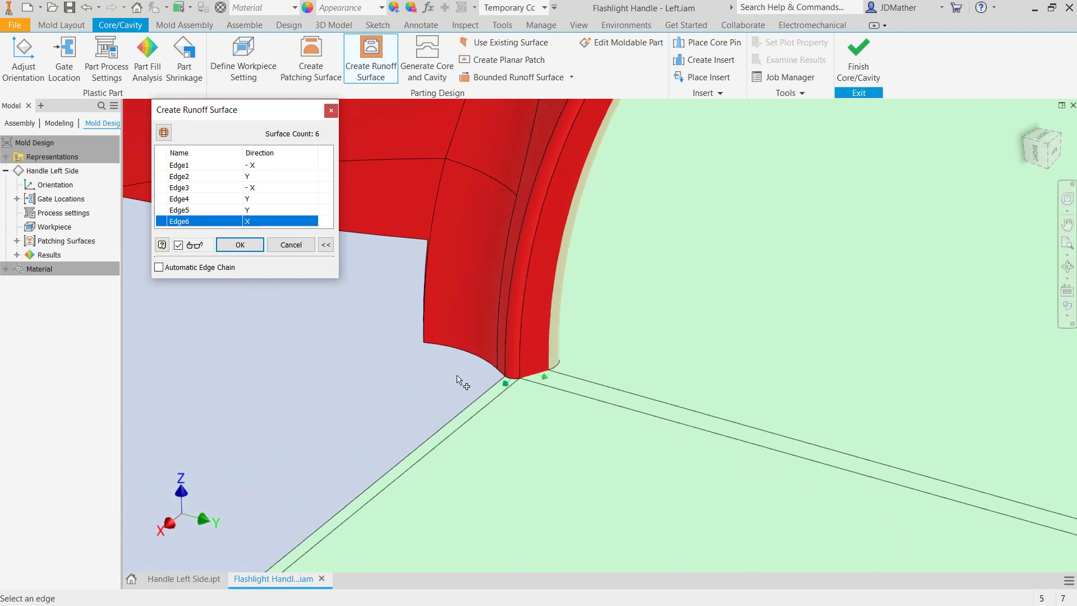
# - Add Edge7 and the curved underside edge as Edge8, both with runoff direction X
pyautogui.click(493, 388)
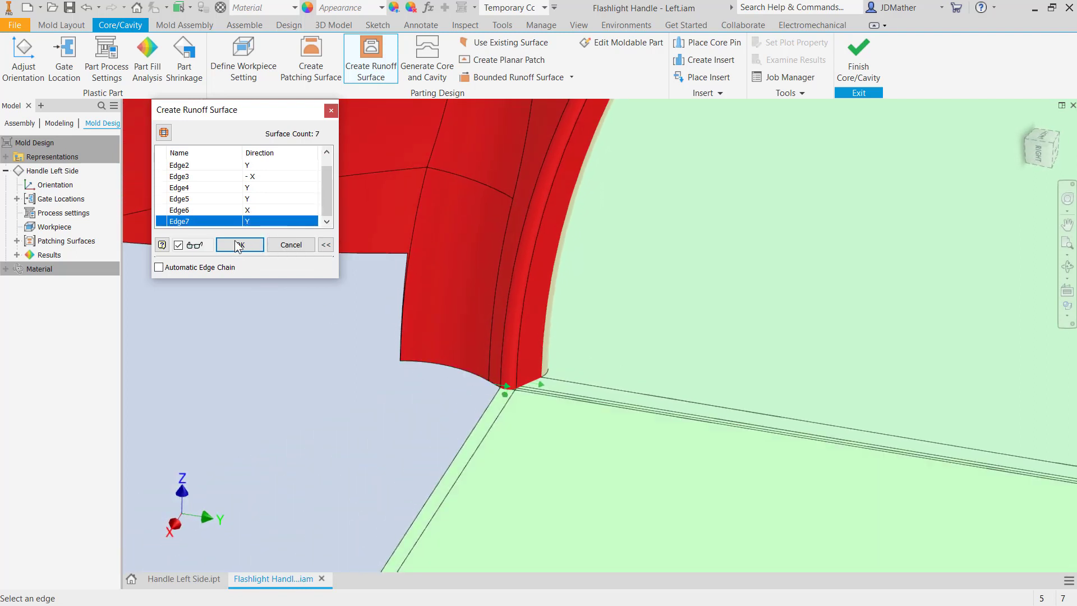
pyautogui.click(268, 221)
pyautogui.click(268, 221)
pyautogui.click(259, 232)
pyautogui.click(435, 381)
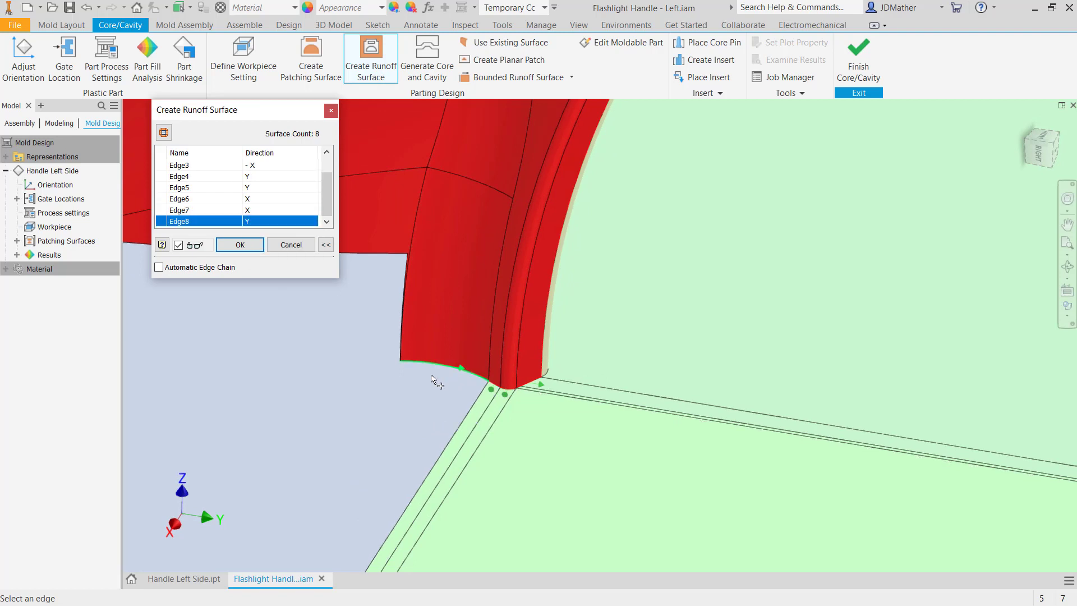
pyautogui.click(282, 222)
pyautogui.click(276, 224)
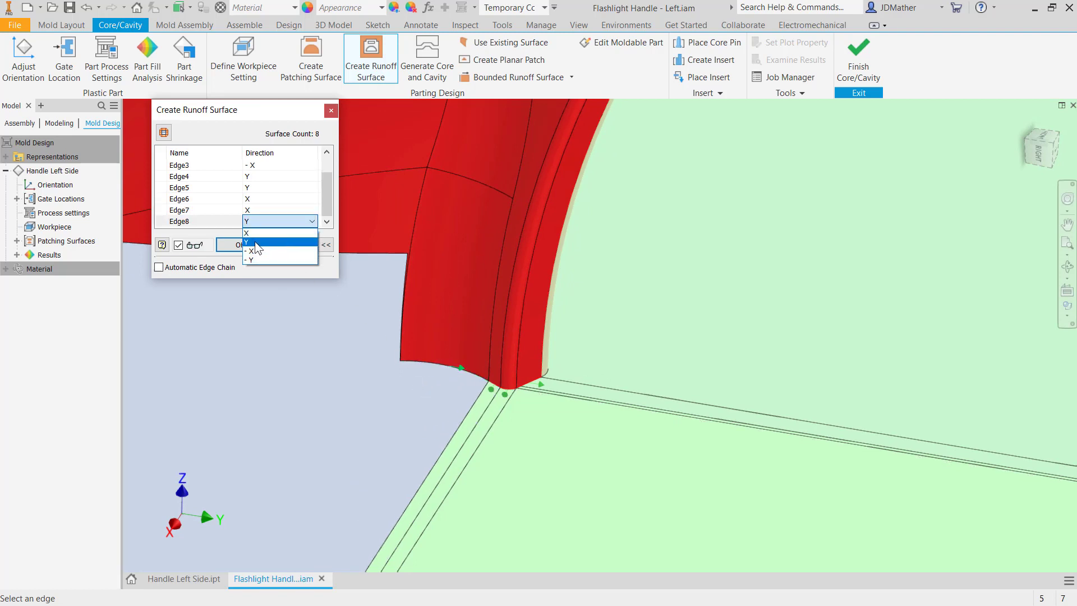
pyautogui.click(259, 232)
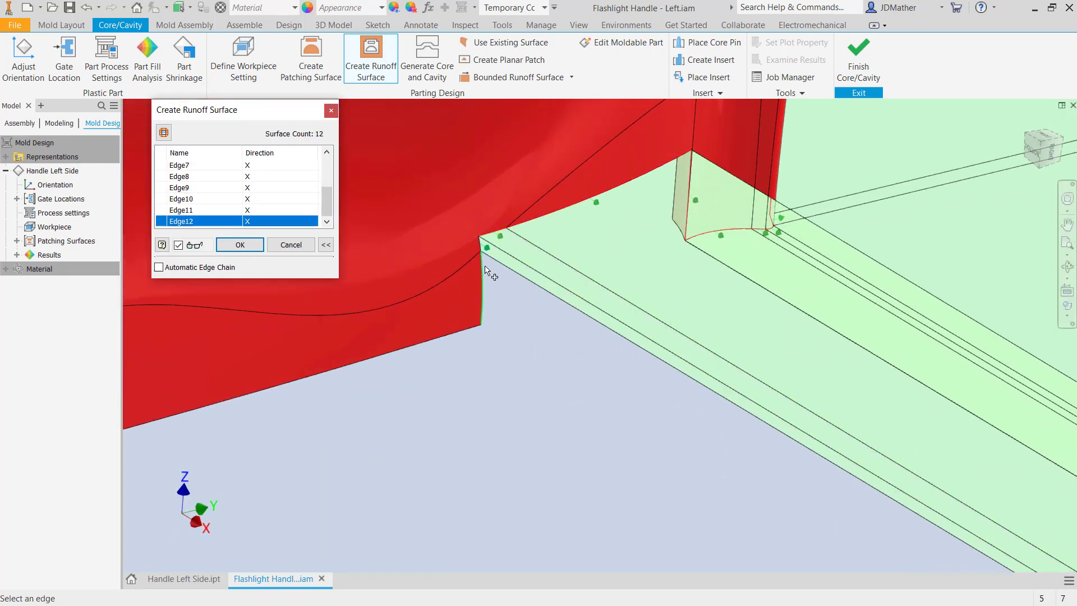
# - Add the vertical edge and lower edges at the handle's end as Edge13–Edge16
pyautogui.click(483, 279)
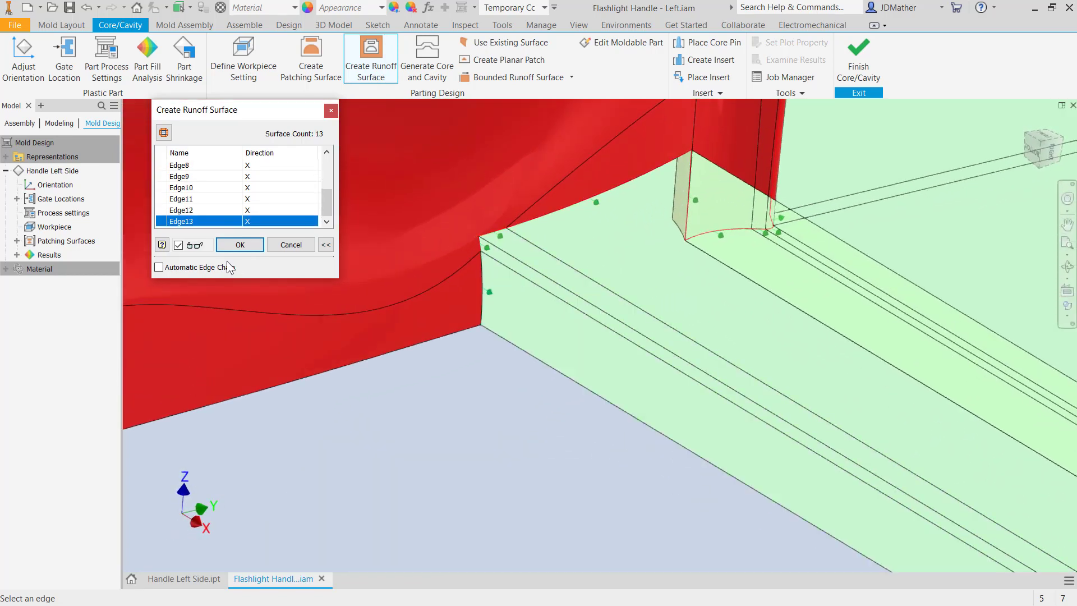
pyautogui.click(385, 357)
pyautogui.scroll(8, 476, 371)
pyautogui.keyDown('shift'); pyautogui.moveTo(327, 426); pyautogui.dragTo(347, 429, button='middle'); pyautogui.keyUp('shift')
pyautogui.scroll(-5, 347, 429)
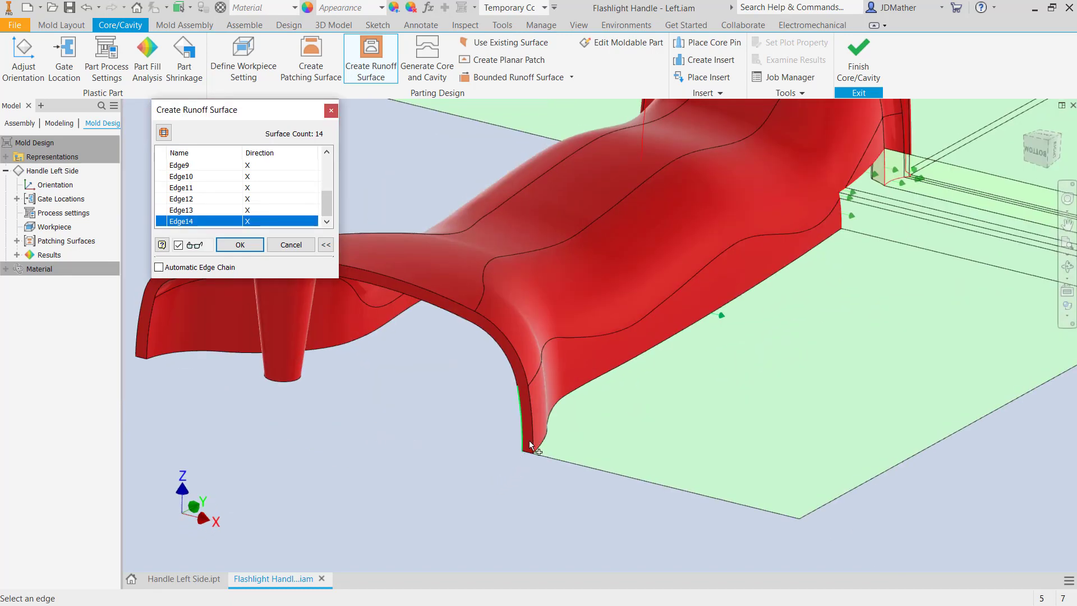
pyautogui.click(536, 440)
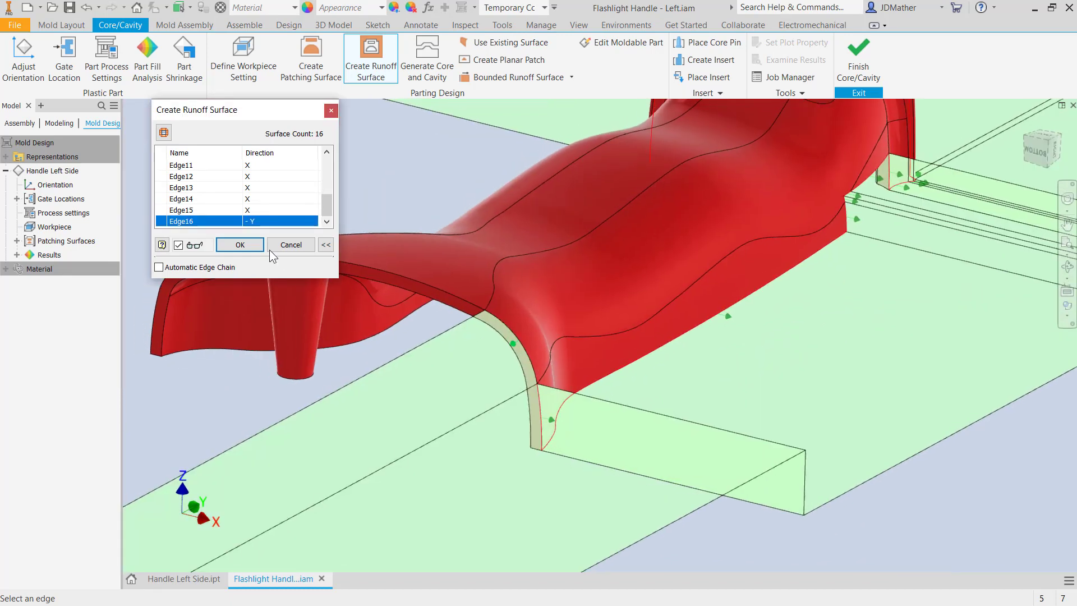
# - Re-enable Automatic Edge Chain, add the top arc chain and Edge20 with direction -Y
pyautogui.click(159, 267)
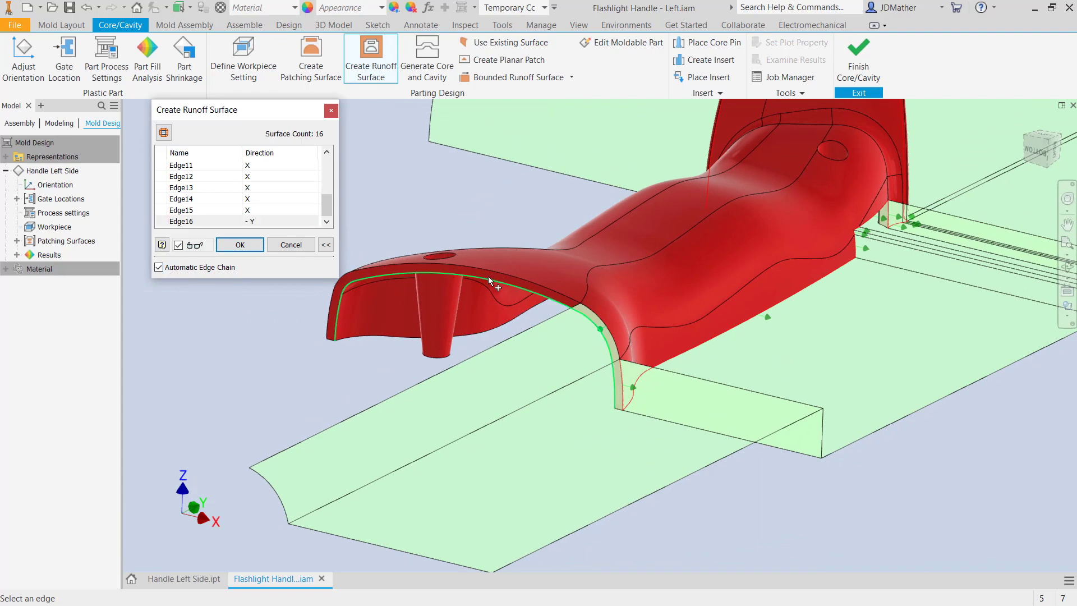
pyautogui.click(494, 273)
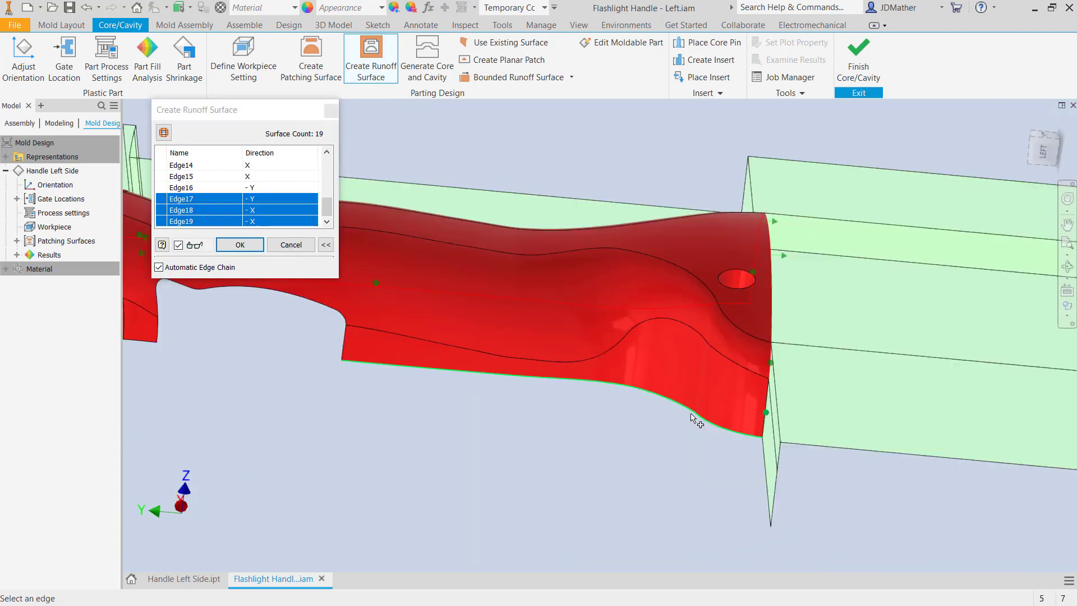
pyautogui.click(692, 418)
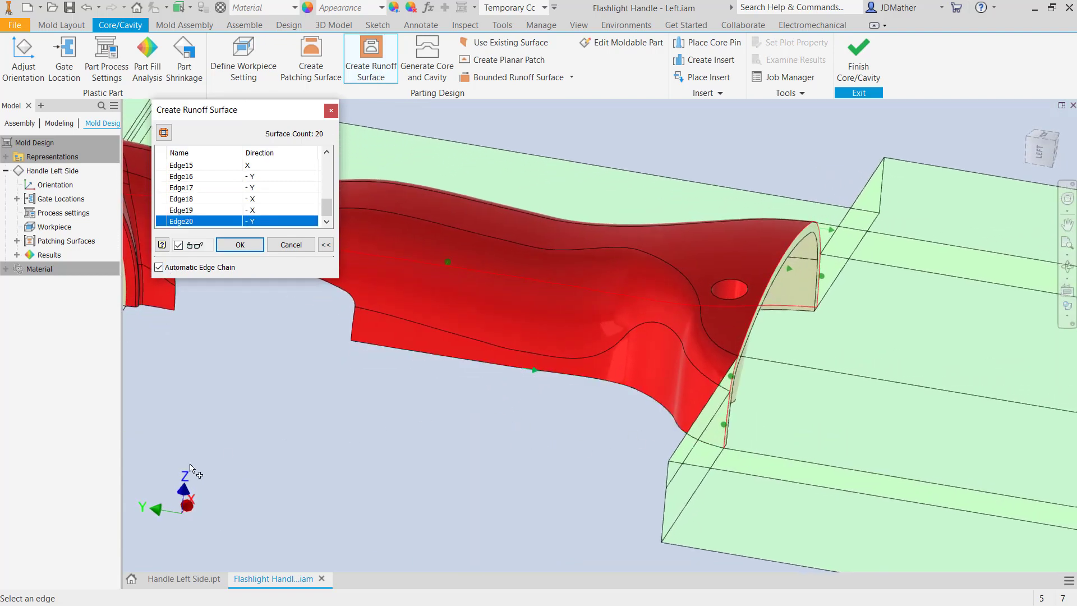
pyautogui.click(280, 221)
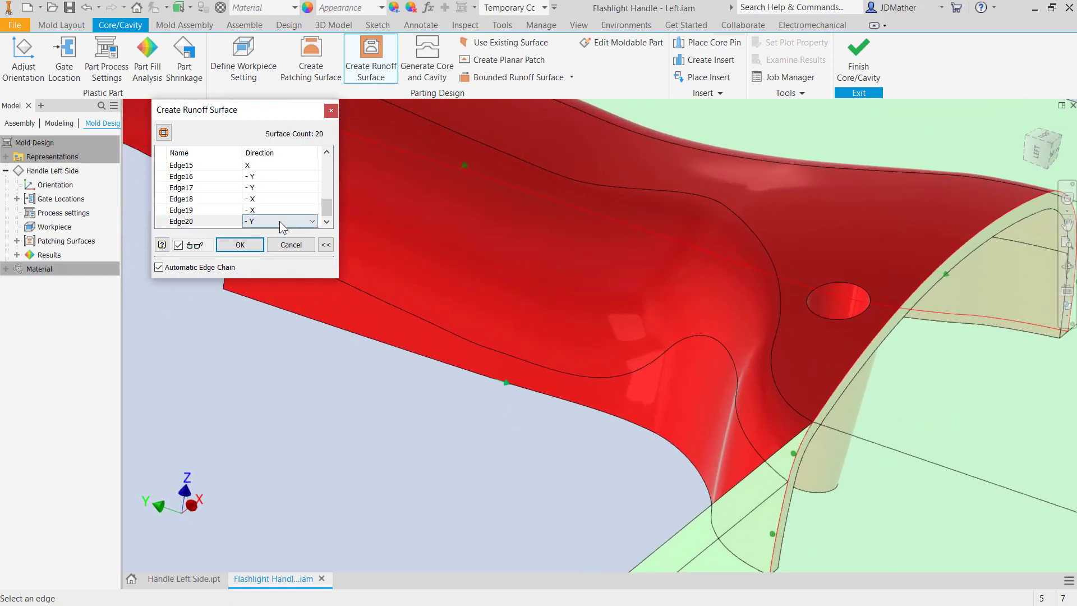
pyautogui.click(263, 247)
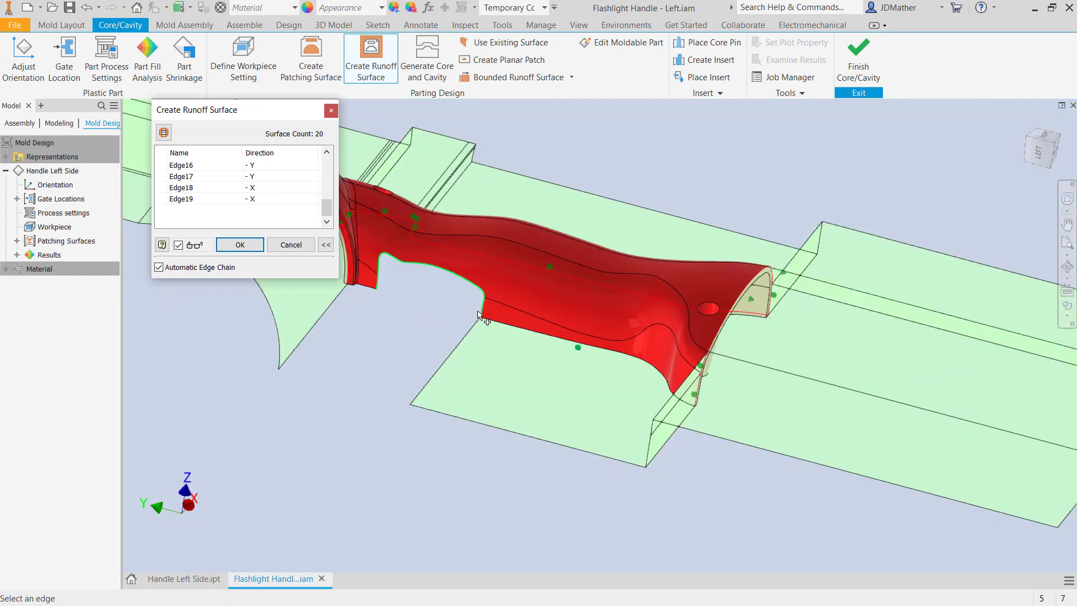
# - Add the remaining chained edges up to Edge31, then turn edge chaining off again
pyautogui.click(434, 335)
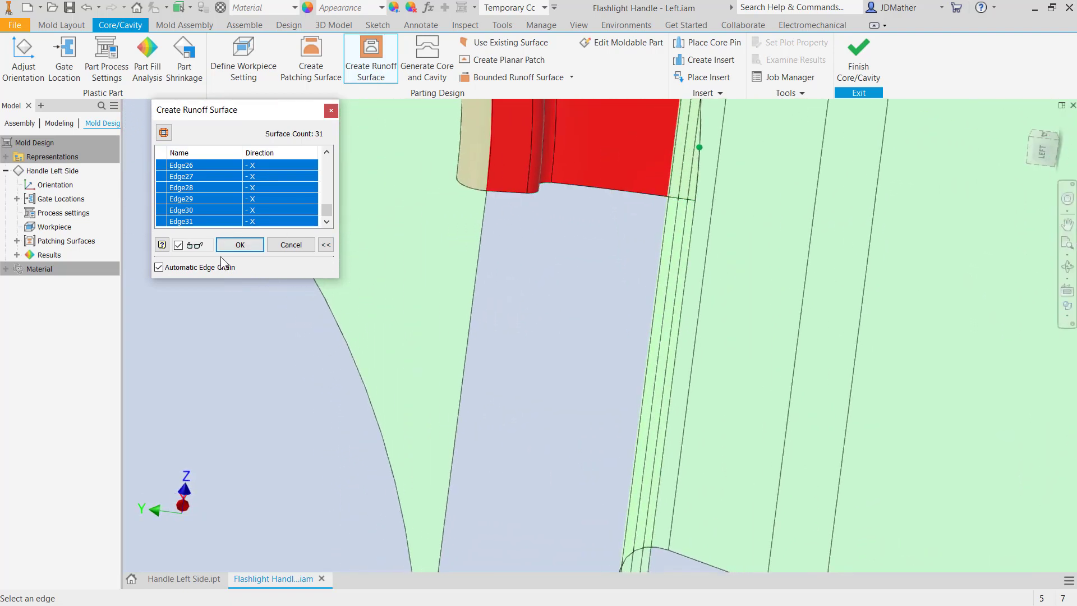
pyautogui.click(160, 268)
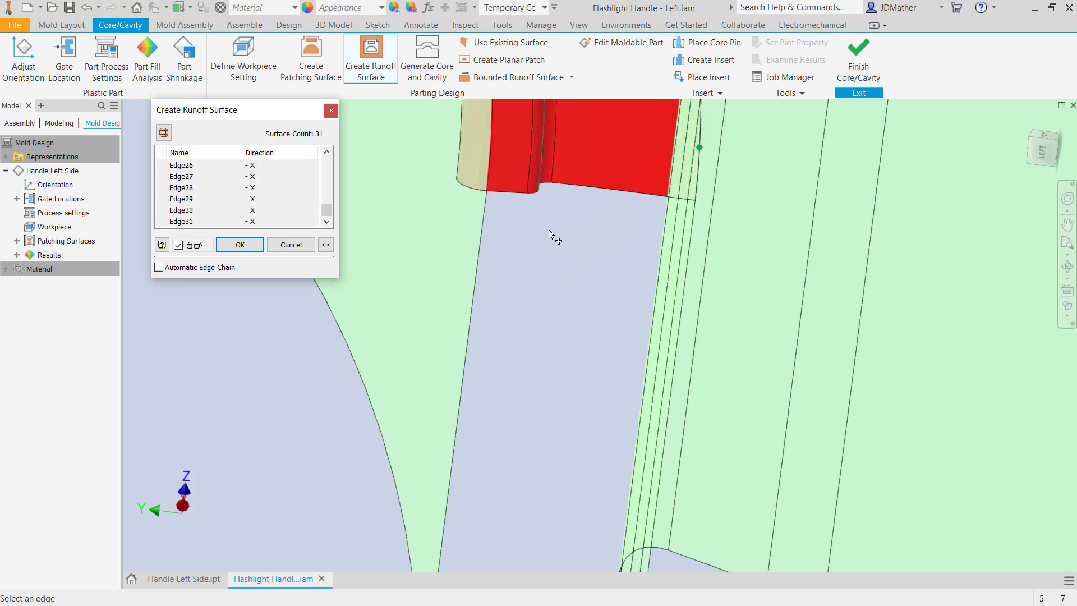
pyautogui.click(216, 220)
pyautogui.rightClick(215, 220)
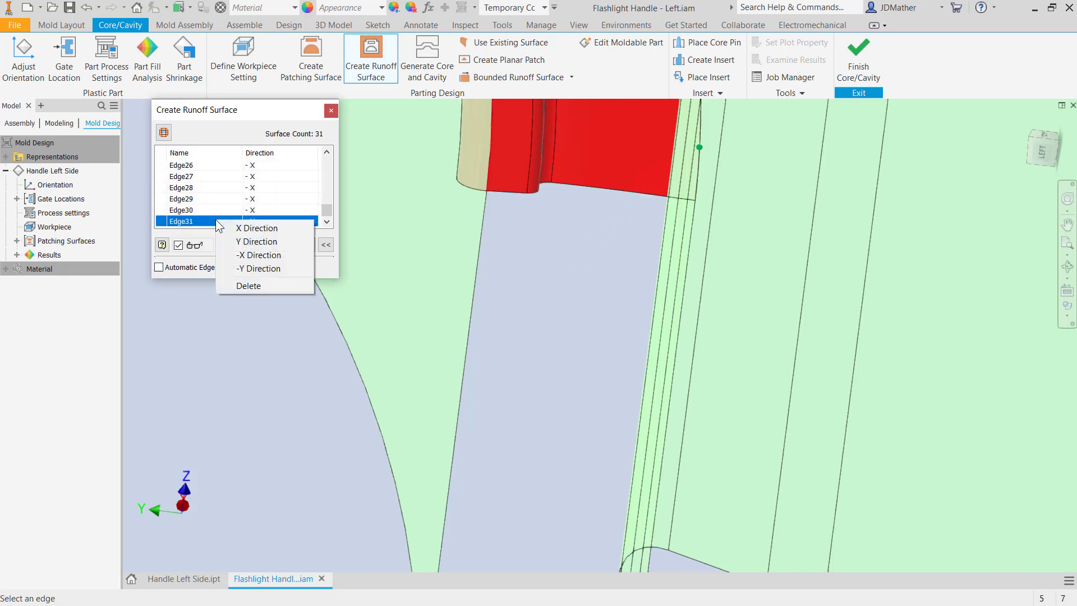
pyautogui.click(514, 368)
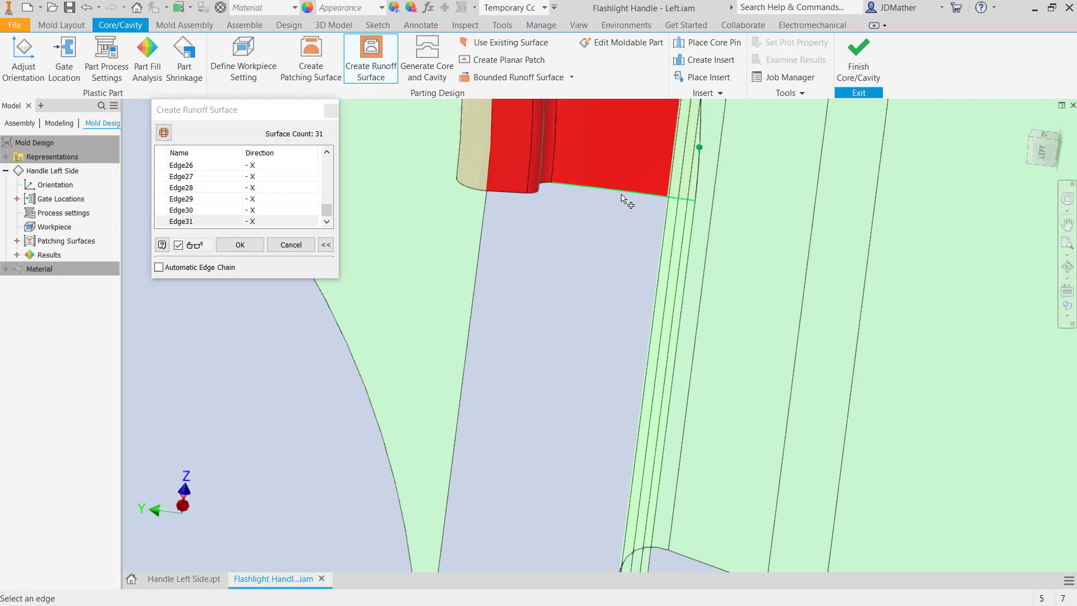
# - Add the green boundary edge and the lower edge as Edge33, then create the 33-edge runoff
pyautogui.click(623, 200)
pyautogui.scroll(3, 541, 186)
pyautogui.click(476, 171)
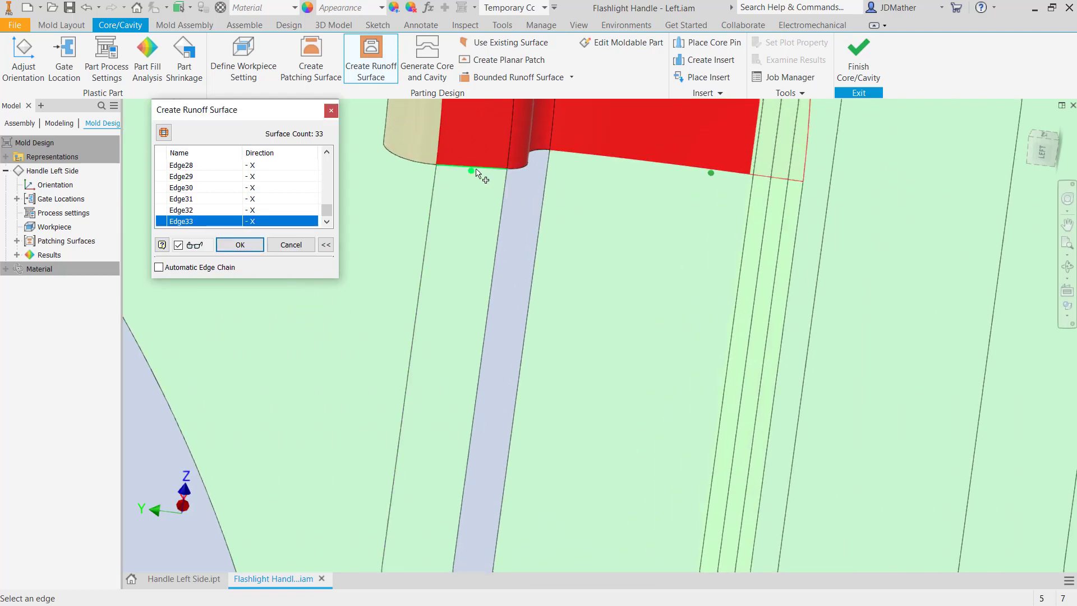
pyautogui.scroll(3, 485, 225)
pyautogui.scroll(3, 584, 202)
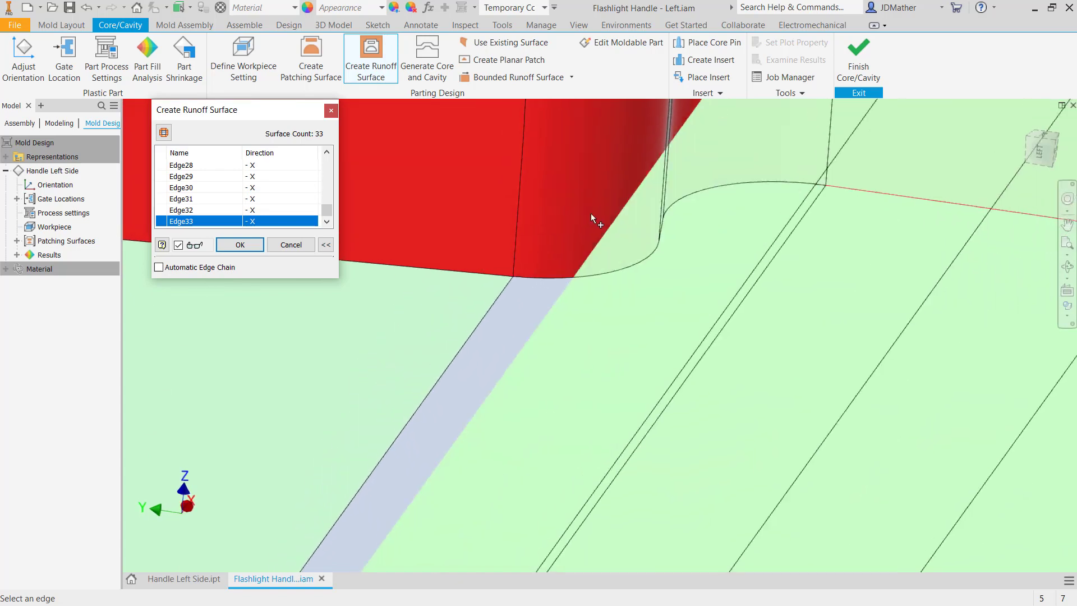
pyautogui.scroll(2, 646, 210)
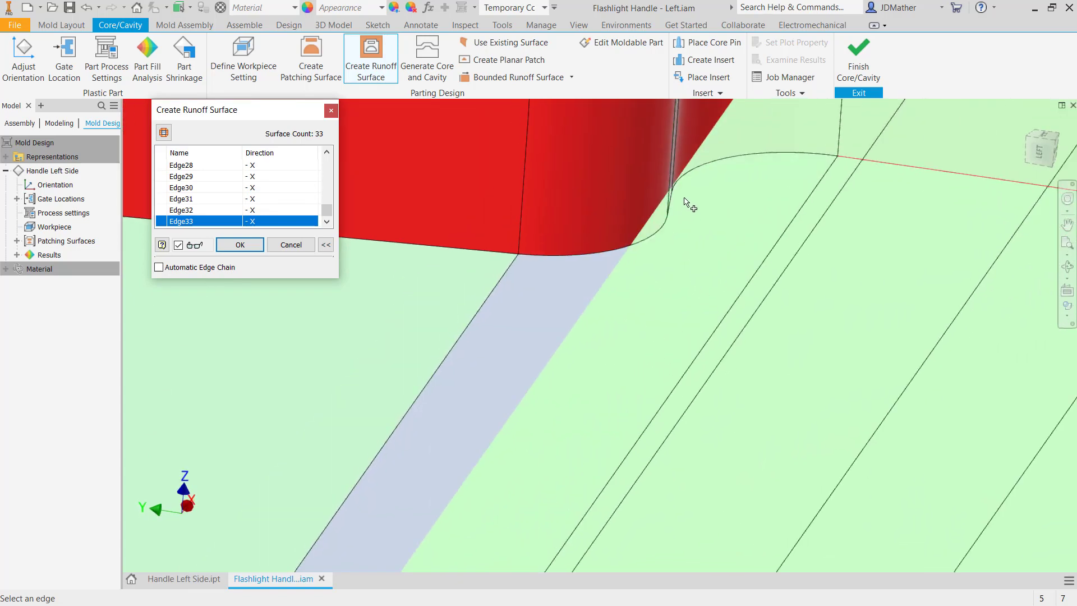
pyautogui.scroll(-4, 515, 331)
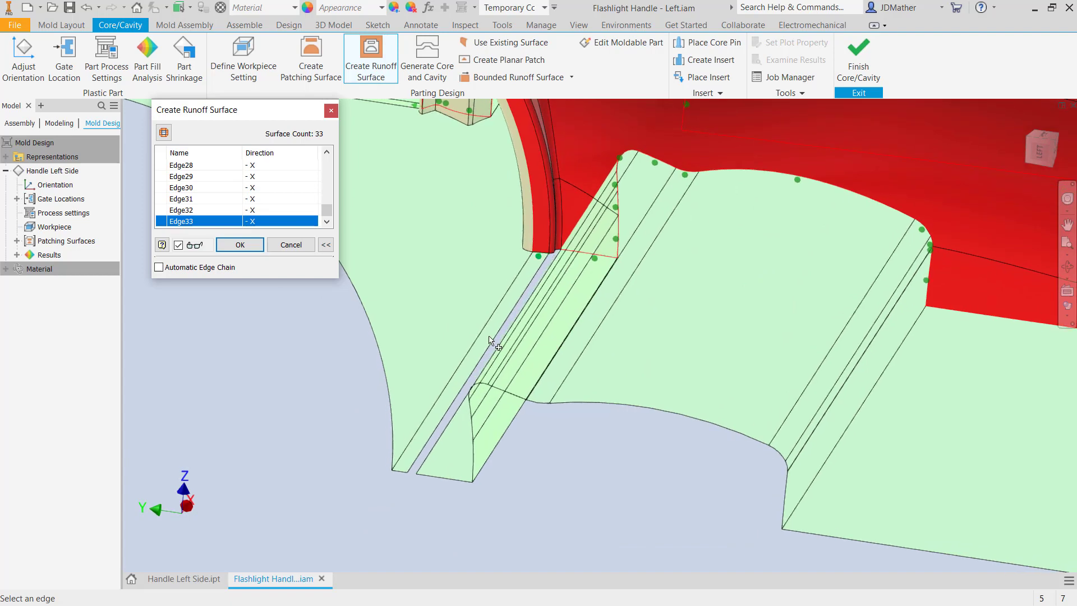
pyautogui.press('F5')
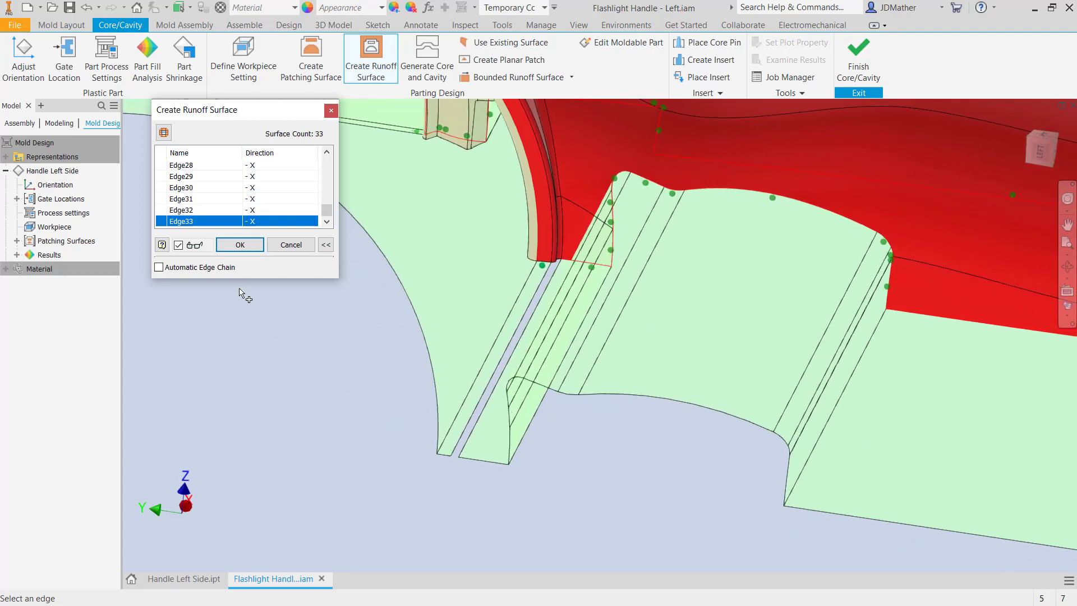
pyautogui.click(240, 245)
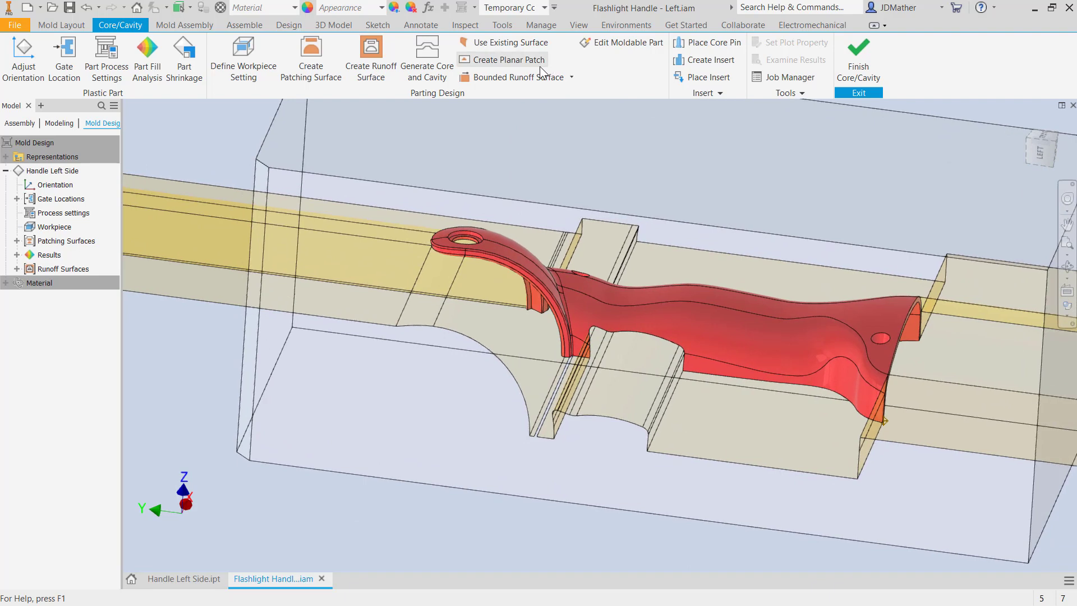
# - Create a planar patch bounded by the strip's left edge, fillet arc and far edge
pyautogui.click(522, 60)
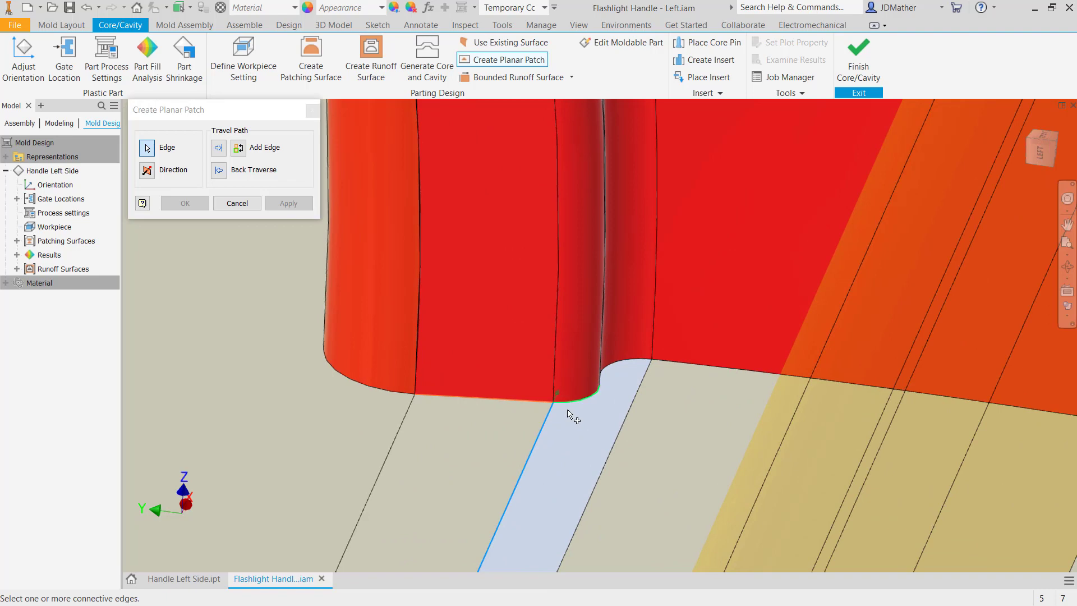
pyautogui.click(565, 401)
pyautogui.scroll(-2, 599, 392)
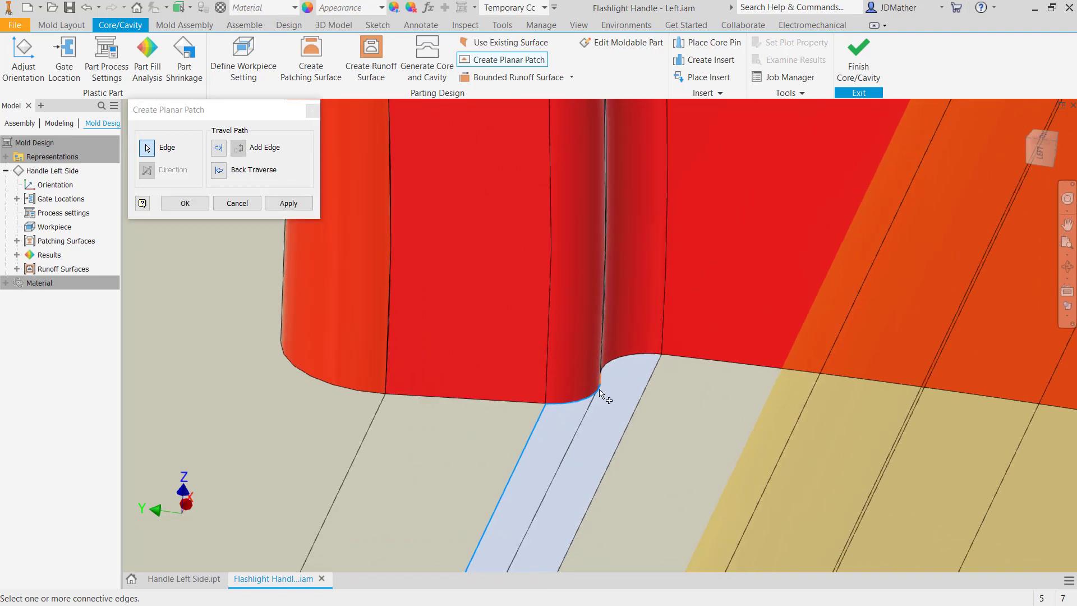
pyautogui.keyDown('shift'); pyautogui.moveTo(600, 394); pyautogui.dragTo(671, 476, button='middle'); pyautogui.keyUp('shift')
pyautogui.click(641, 376)
pyautogui.scroll(5, 635, 374)
pyautogui.click(669, 474)
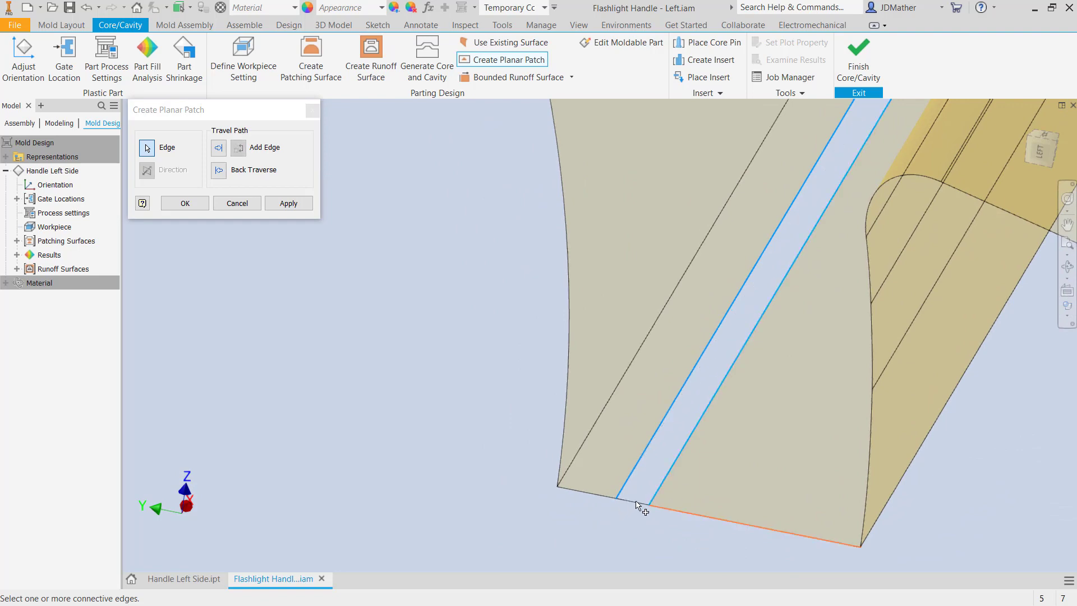
pyautogui.click(185, 203)
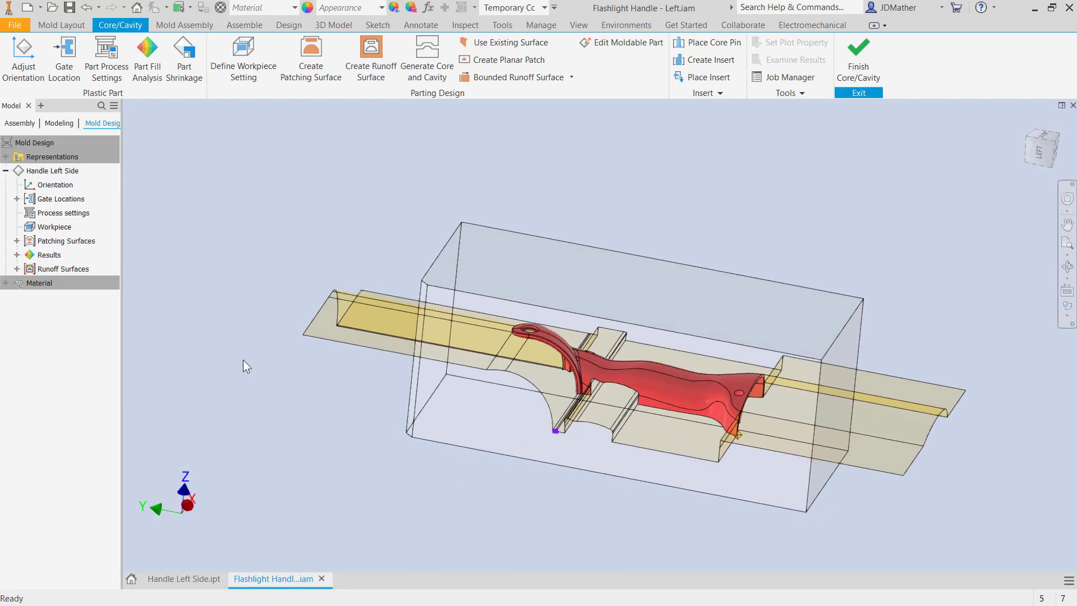
# - Preview the core/cavity split and use Body Separation to pull cavity and core apart
pyautogui.click(413, 75)
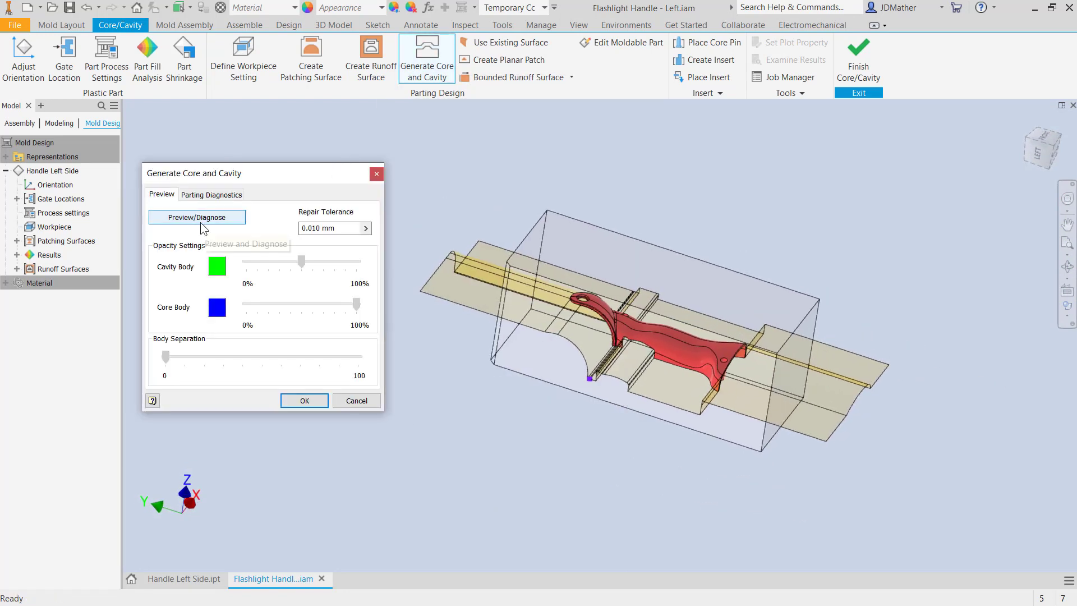
pyautogui.click(201, 218)
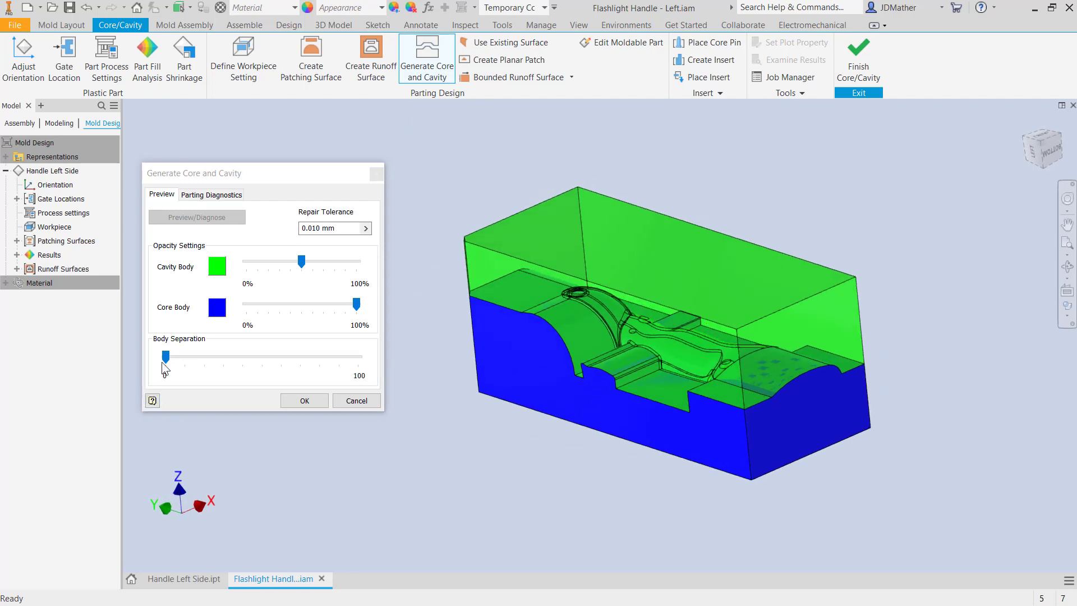
pyautogui.moveTo(191, 366); pyautogui.dragTo(350, 362)
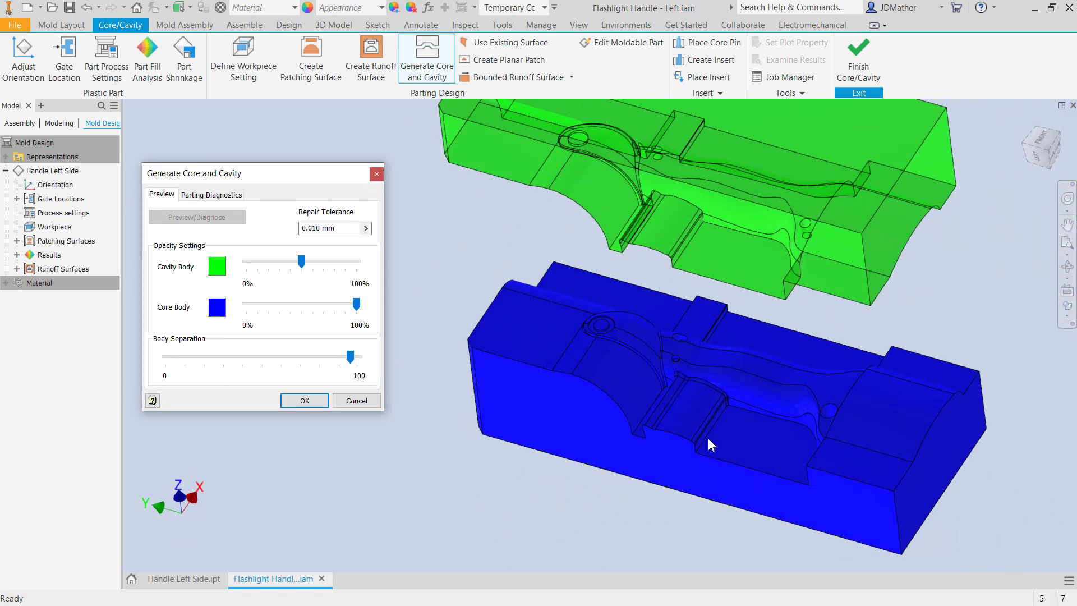
pyautogui.keyDown('shift'); pyautogui.moveTo(542, 506); pyautogui.dragTo(421, 539, button='middle'); pyautogui.keyUp('shift')
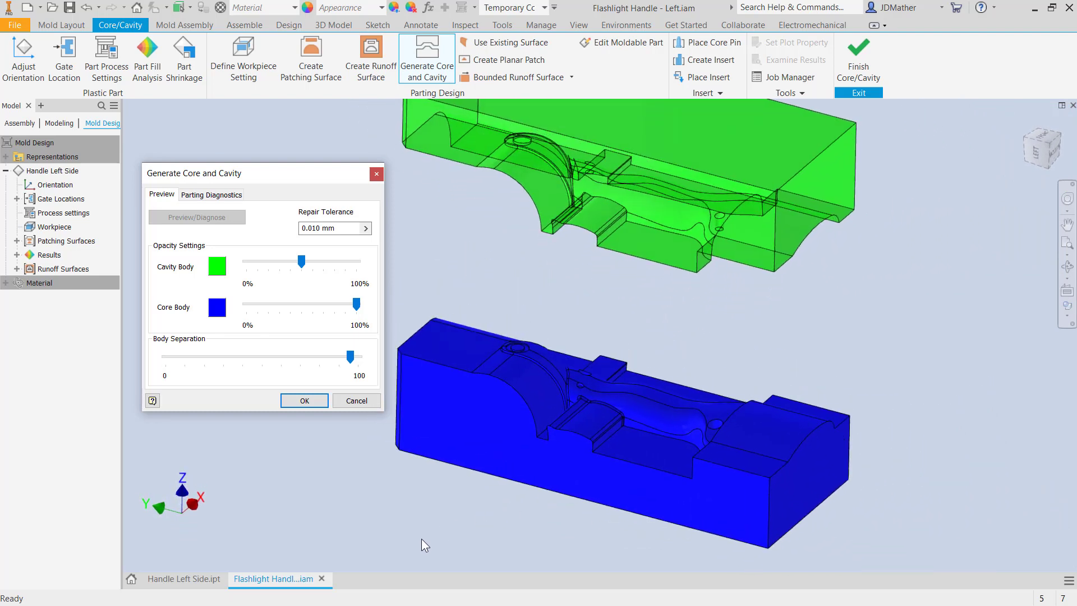
# - Confirm the core and cavity generation, view the whole workpiece, and finish Core/Cavity
pyautogui.click(300, 403)
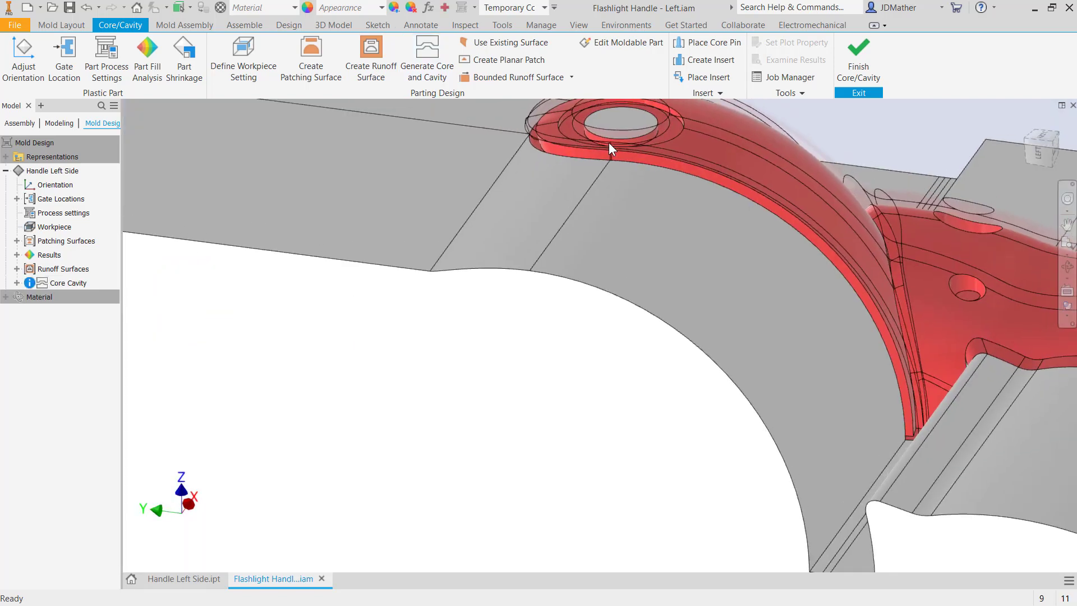
pyautogui.scroll(5, 583, 148)
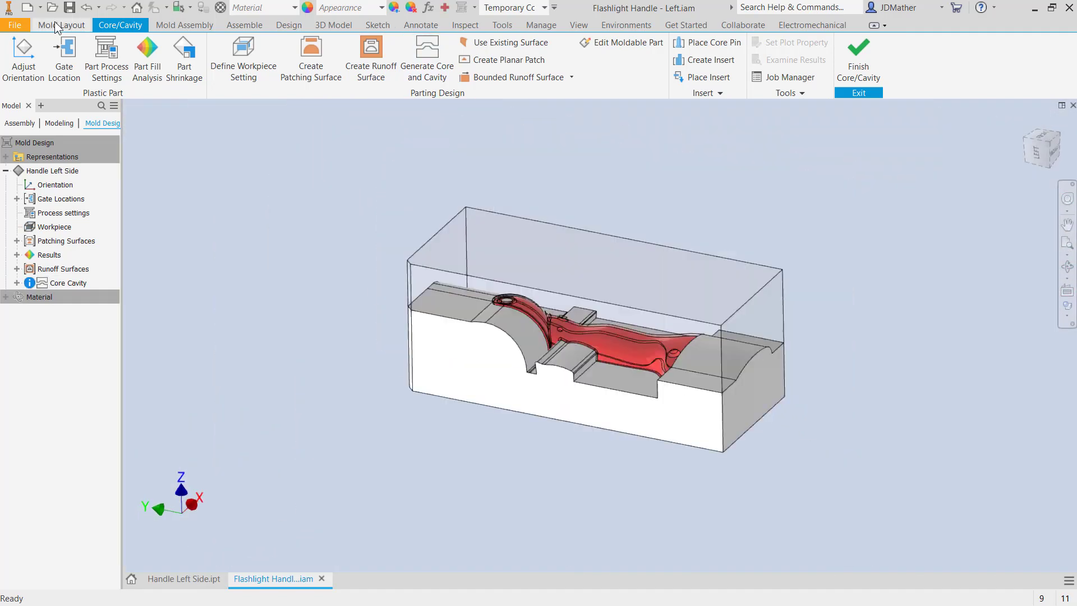
pyautogui.click(60, 25)
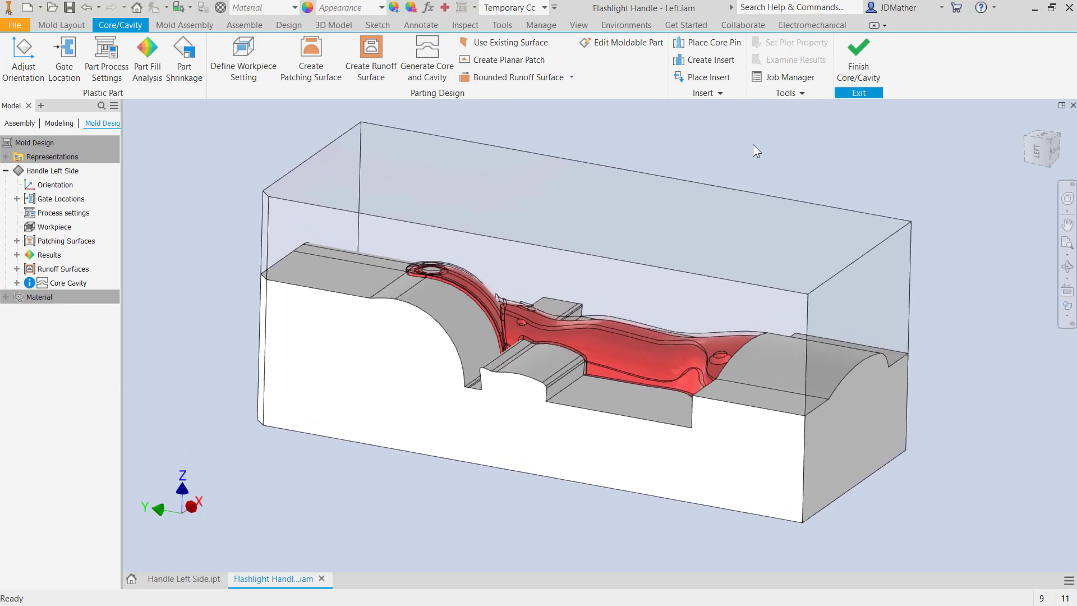
pyautogui.click(848, 76)
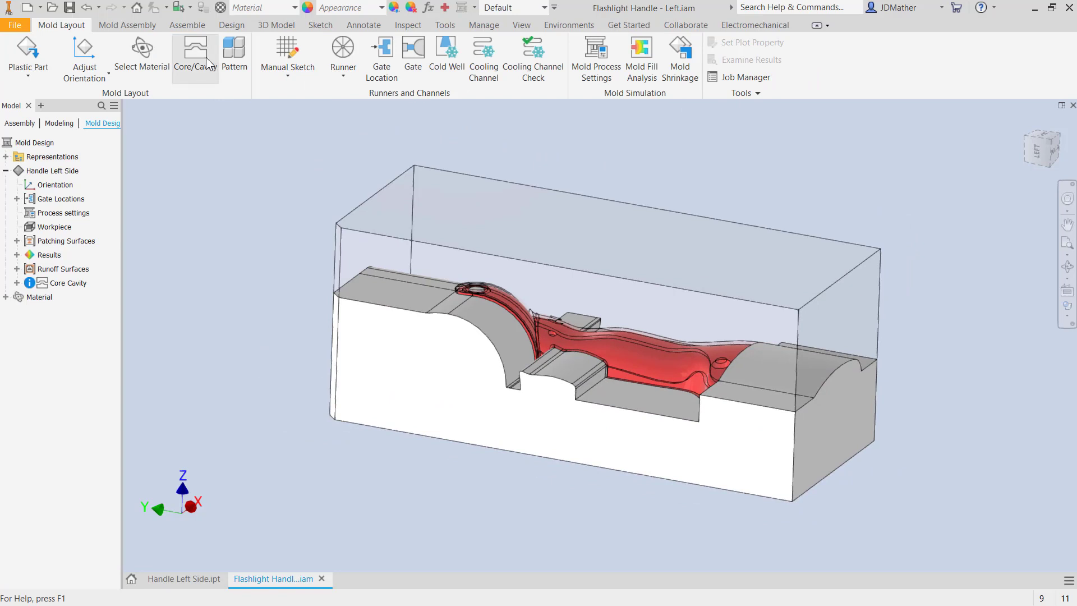
# - Place the FUTABA SA-S 300mm x 350mm mold base at the picked placement reference
pyautogui.click(147, 26)
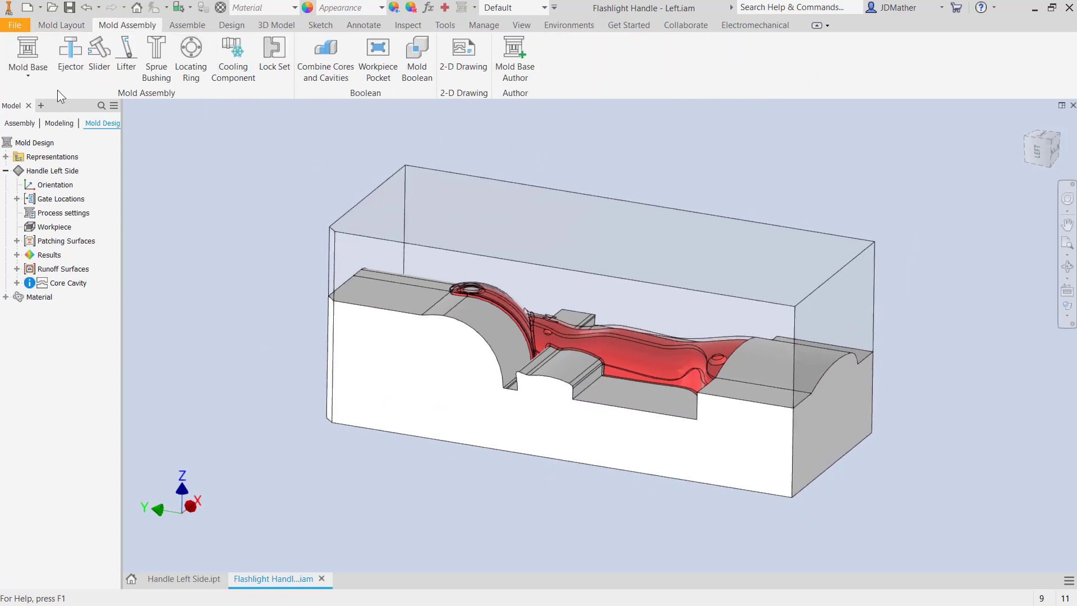
pyautogui.click(28, 55)
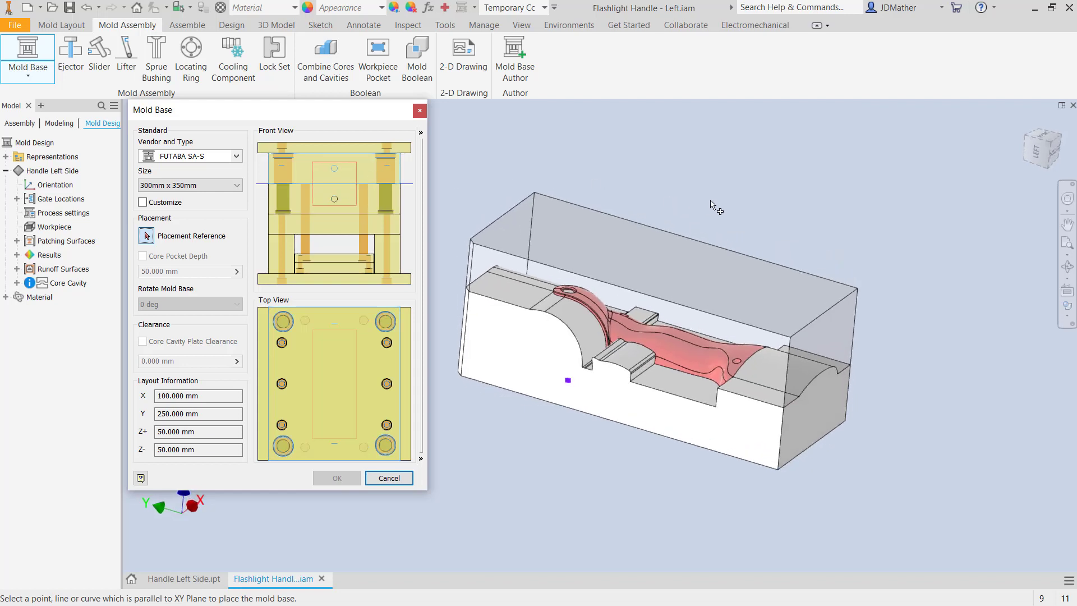
pyautogui.click(1042, 149)
pyautogui.keyDown('shift'); pyautogui.moveTo(606, 343); pyautogui.dragTo(504, 403, button='middle'); pyautogui.keyUp('shift')
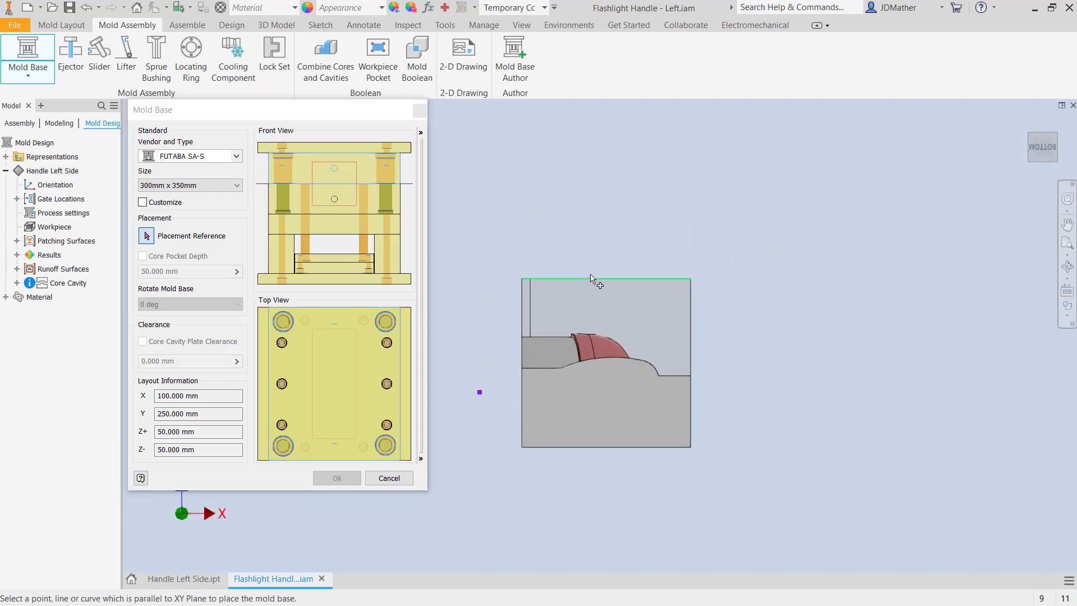
pyautogui.moveTo(303, 341)
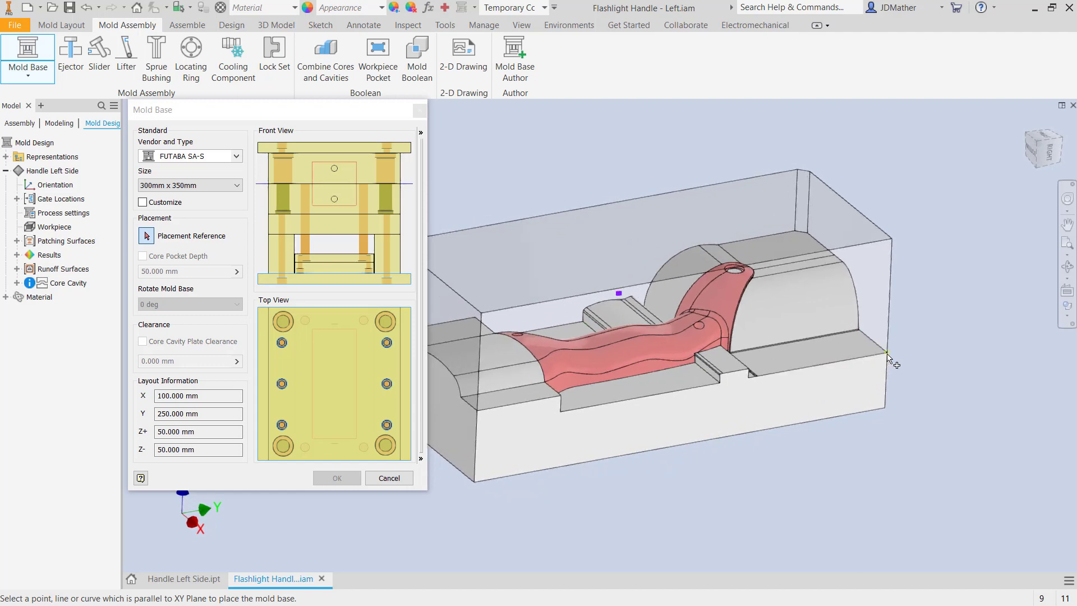
pyautogui.click(887, 355)
pyautogui.click(336, 478)
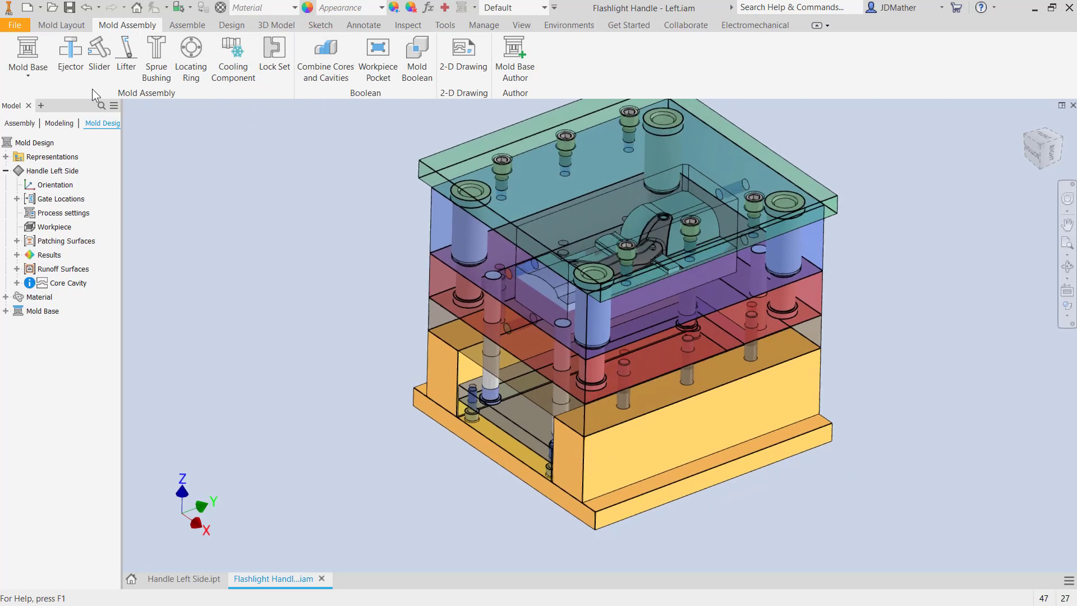
# - Choose the DME AH ejector type and place the first ejector point on the handle
pyautogui.click(74, 57)
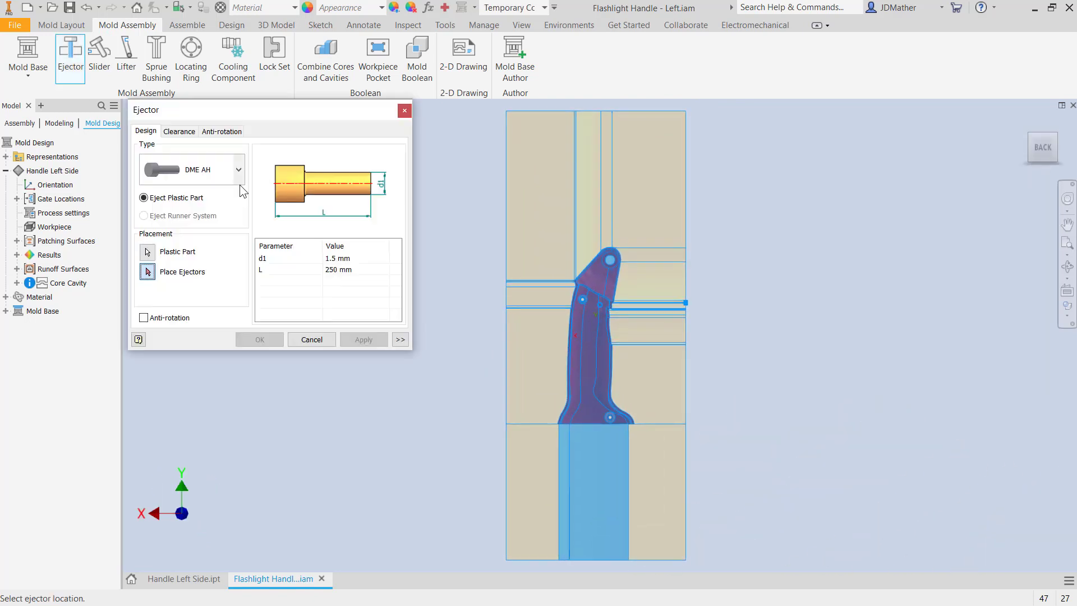
pyautogui.click(239, 176)
pyautogui.click(254, 202)
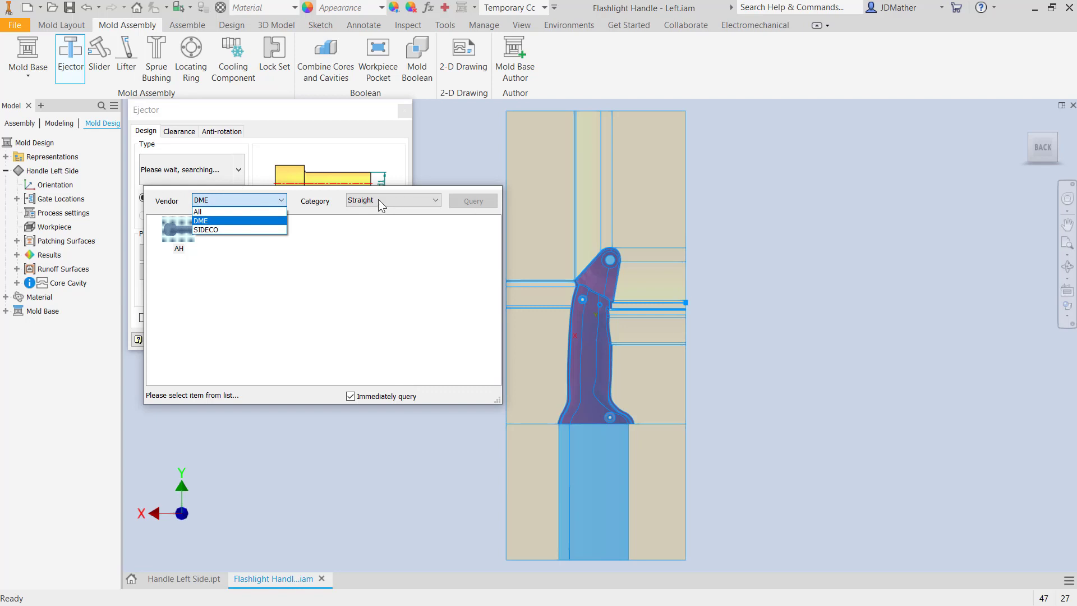
pyautogui.doubleClick(190, 249)
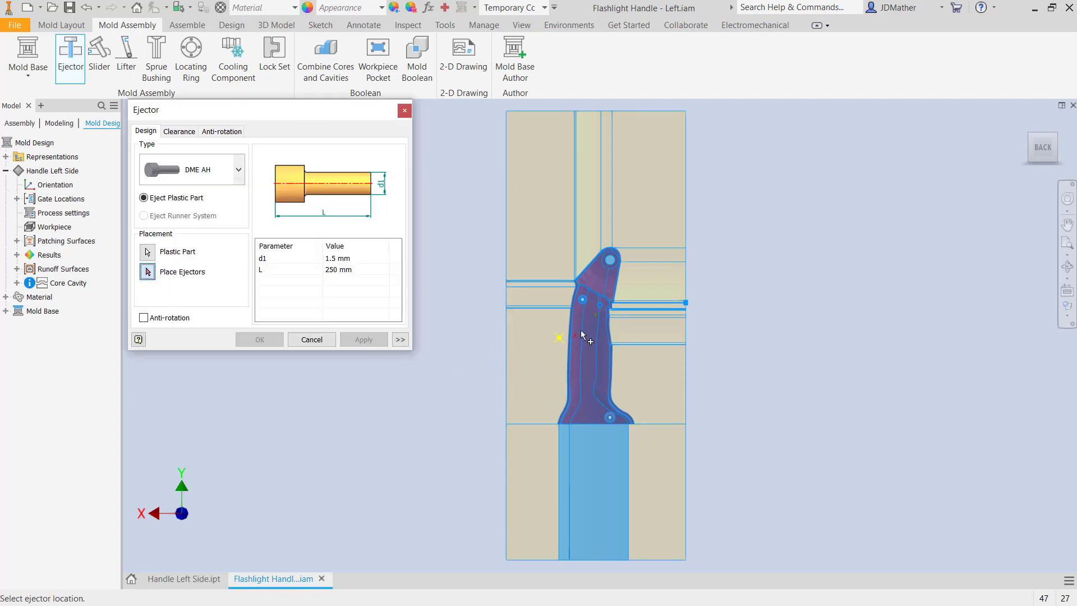
pyautogui.scroll(-10, 584, 335)
pyautogui.click(526, 268)
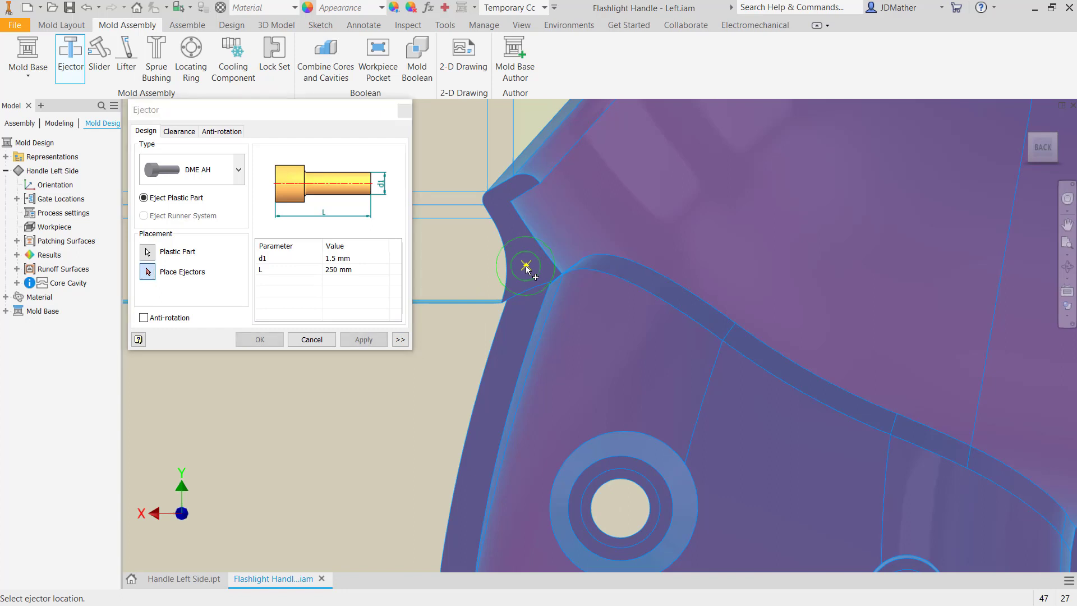
pyautogui.scroll(-3, 519, 264)
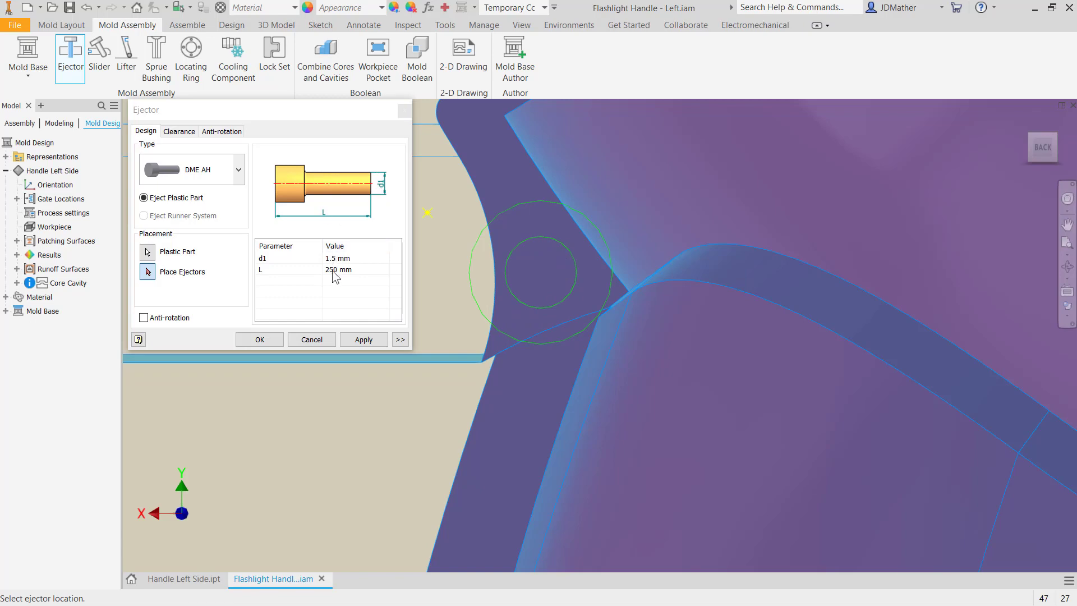
pyautogui.scroll(4, 499, 251)
pyautogui.scroll(5, 457, 190)
pyautogui.scroll(-5, 474, 194)
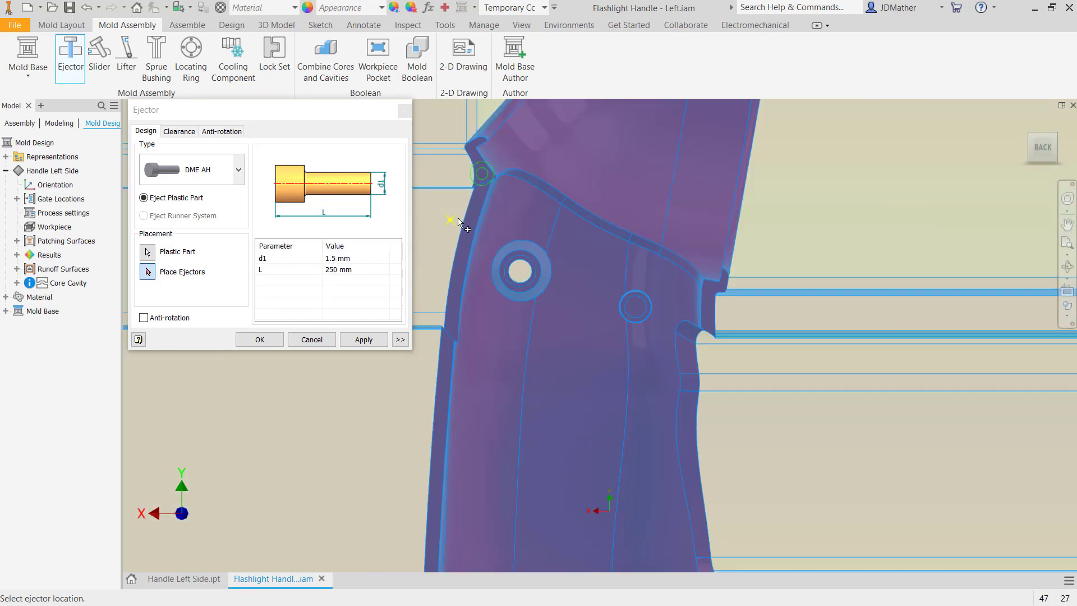
pyautogui.scroll(-3, 494, 136)
# - Keep the 1.5 mm diameter, place the remaining ejectors and list EP1–EP6 coordinates
pyautogui.click(376, 259)
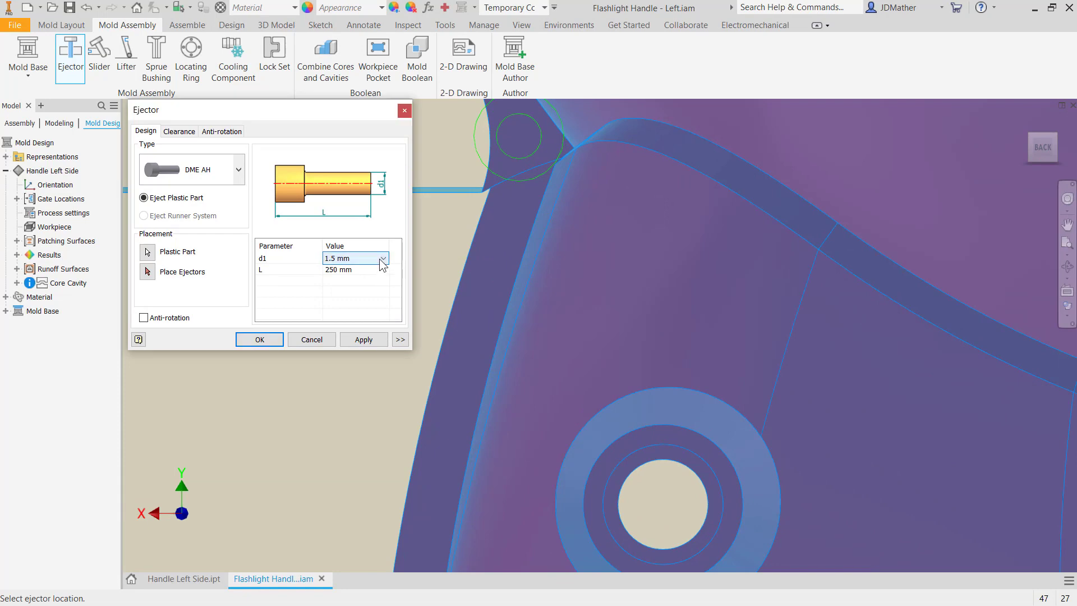
pyautogui.click(383, 258)
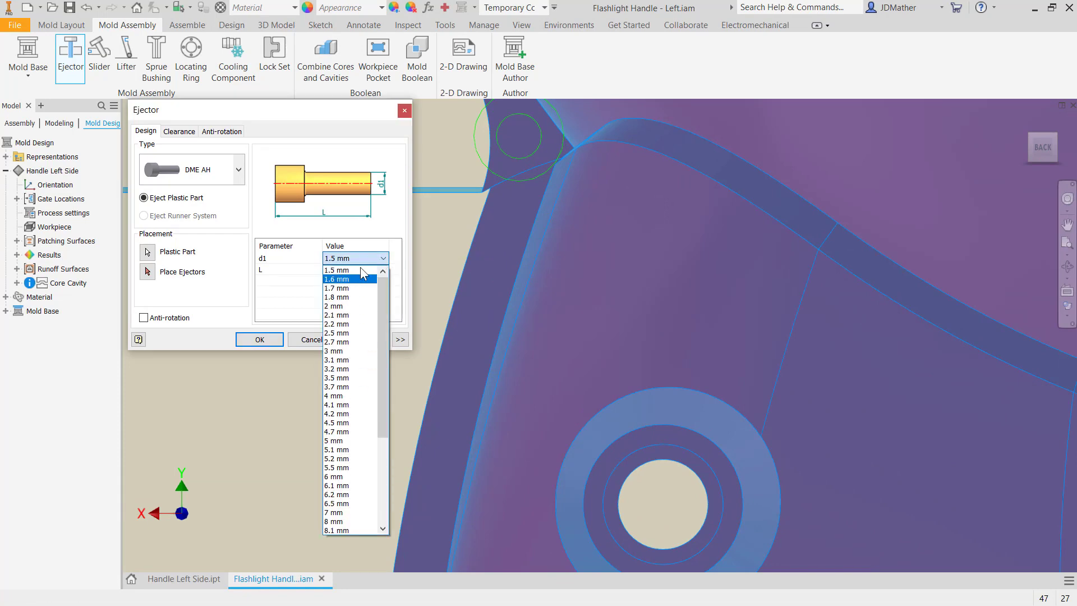
pyautogui.click(358, 259)
pyautogui.scroll(3, 494, 275)
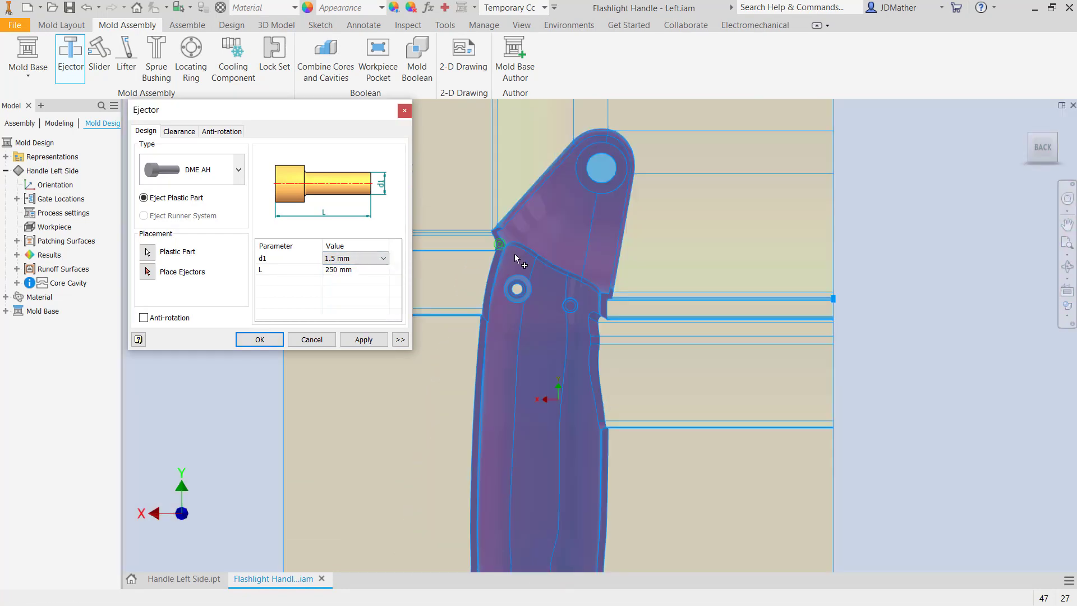
pyautogui.scroll(-4, 550, 289)
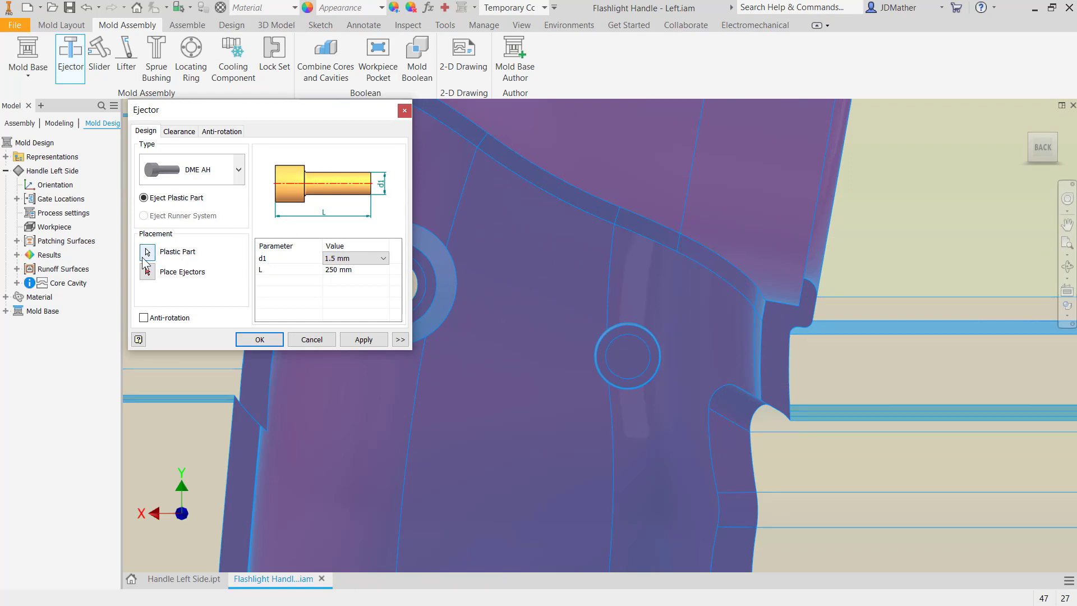
pyautogui.click(147, 271)
pyautogui.click(774, 386)
pyautogui.scroll(4, 773, 386)
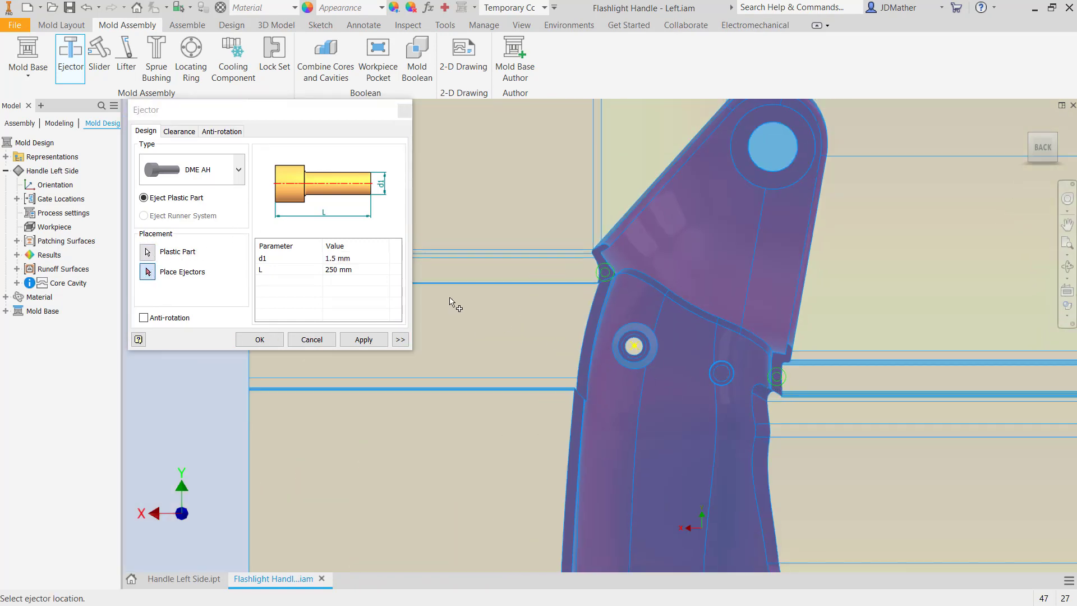
pyautogui.click(400, 339)
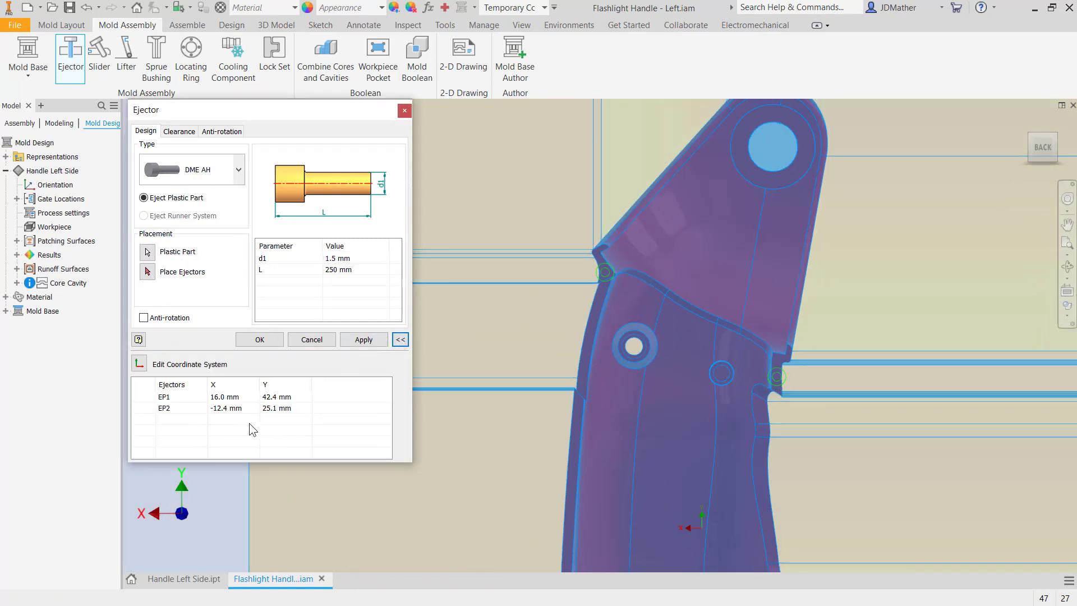
pyautogui.scroll(5, 586, 360)
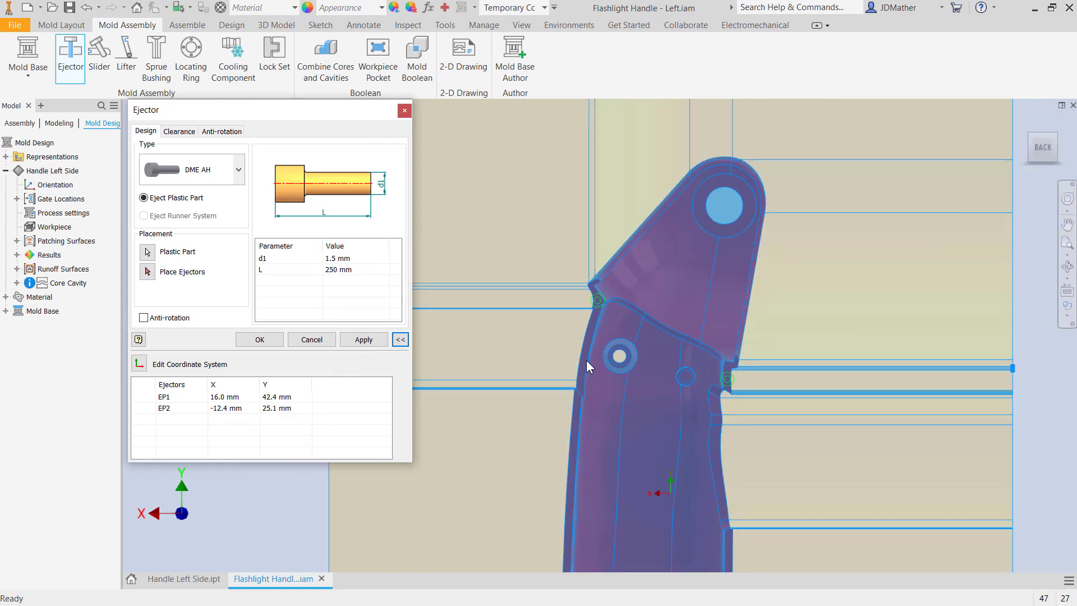
pyautogui.scroll(-6, 594, 369)
pyautogui.scroll(-2, 605, 175)
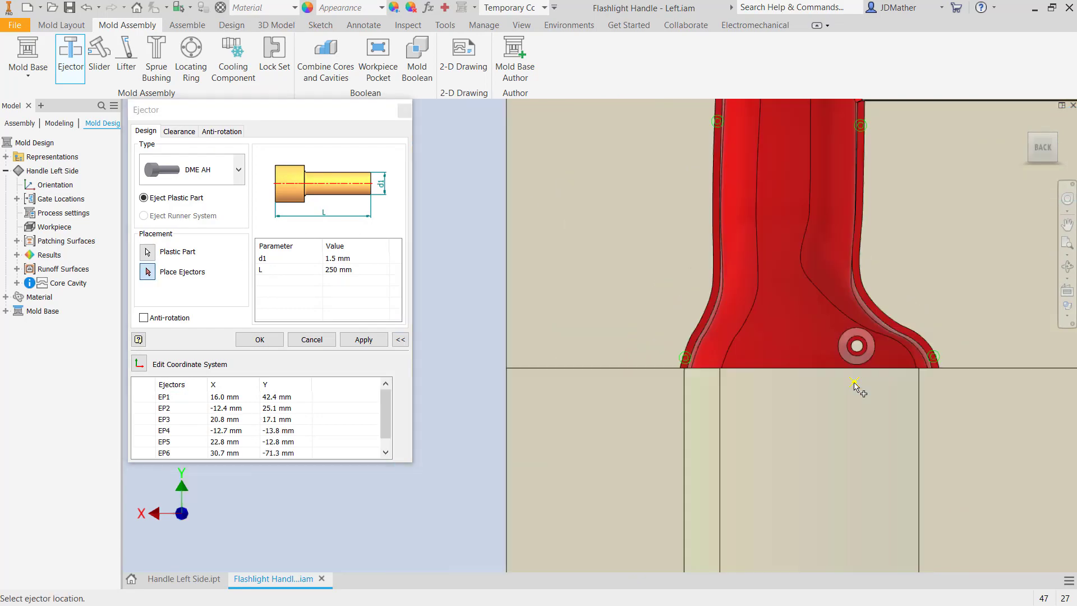
pyautogui.scroll(3, 681, 352)
pyautogui.keyDown('shift'); pyautogui.moveTo(611, 341); pyautogui.dragTo(566, 359, button='middle'); pyautogui.keyUp('shift')
pyautogui.scroll(-2, 565, 360)
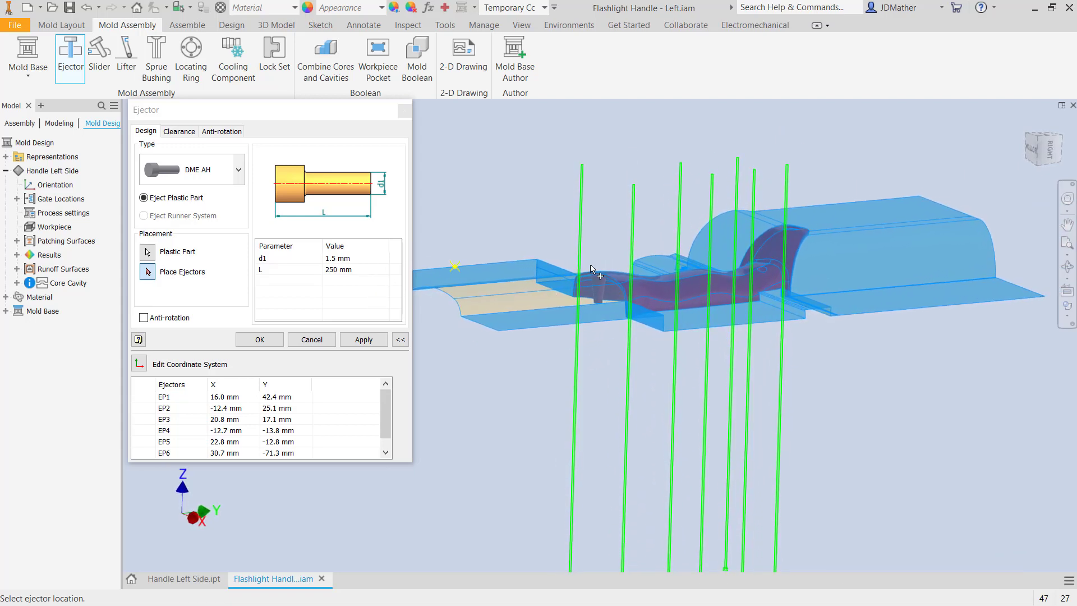
# - Change the ejector pin length from 160 mm to 200 mm and insert the pins
pyautogui.click(381, 269)
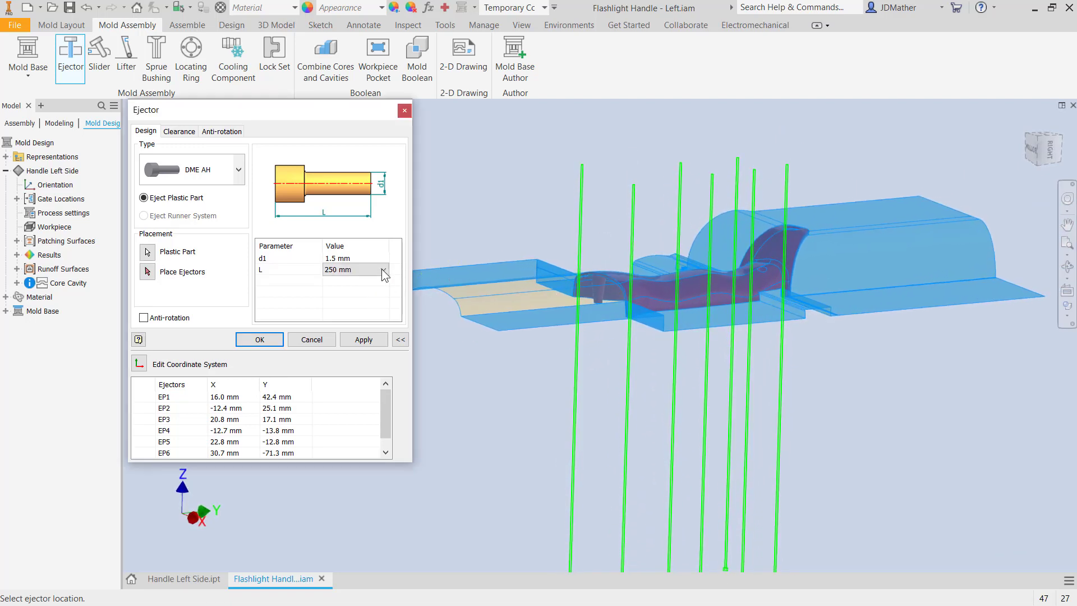
pyautogui.click(384, 270)
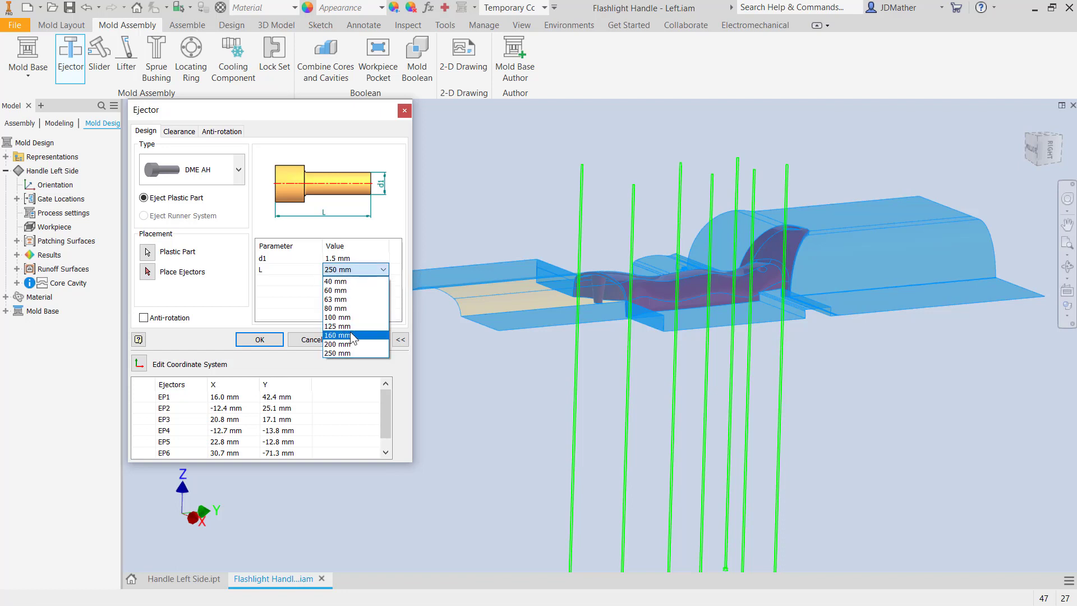
pyautogui.click(340, 335)
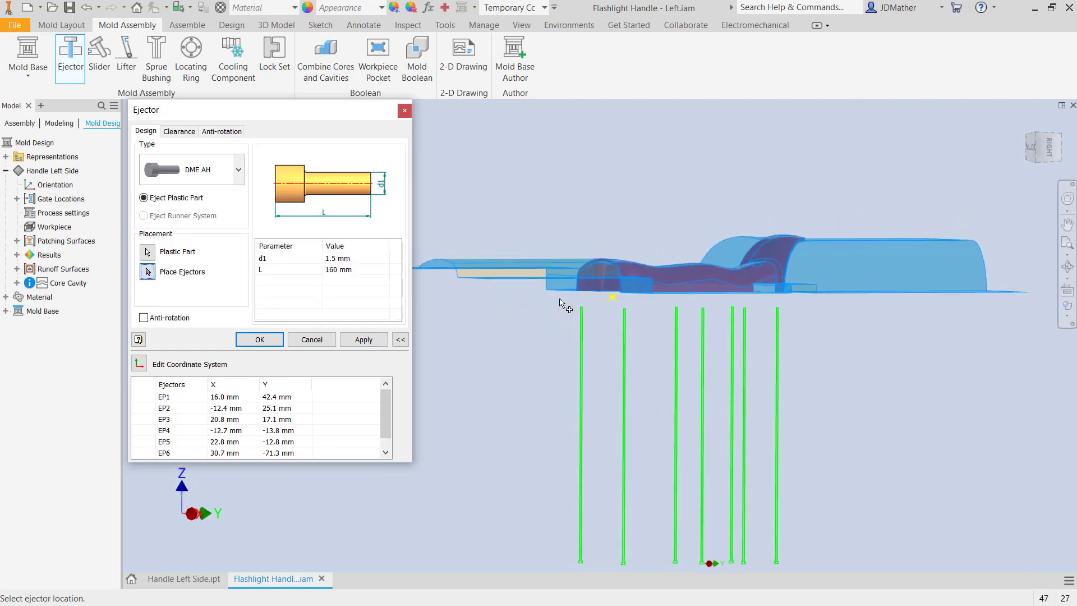
pyautogui.doubleClick(378, 272)
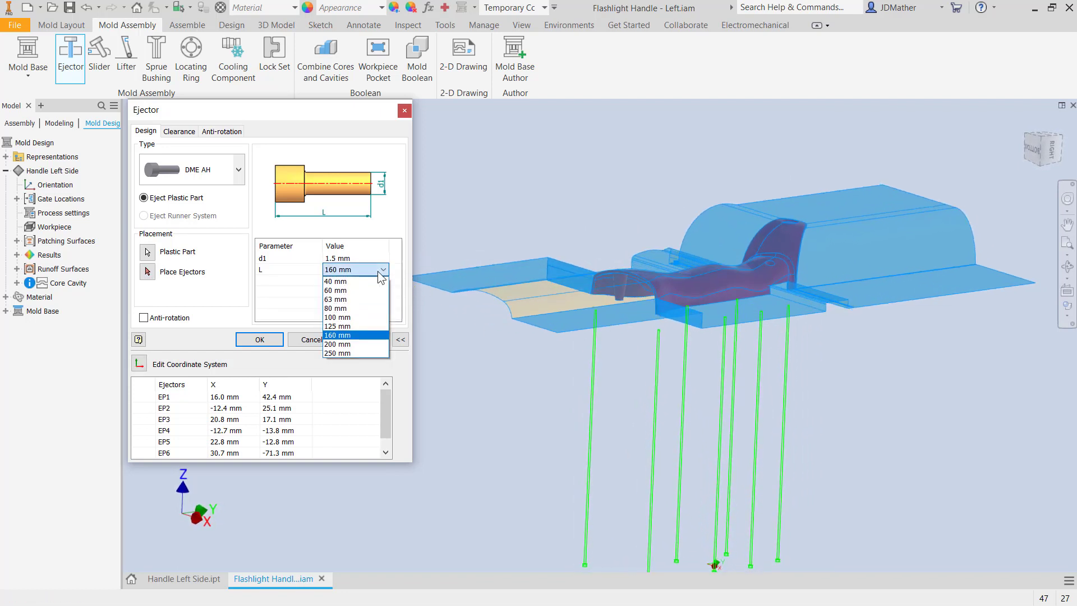
pyautogui.click(351, 344)
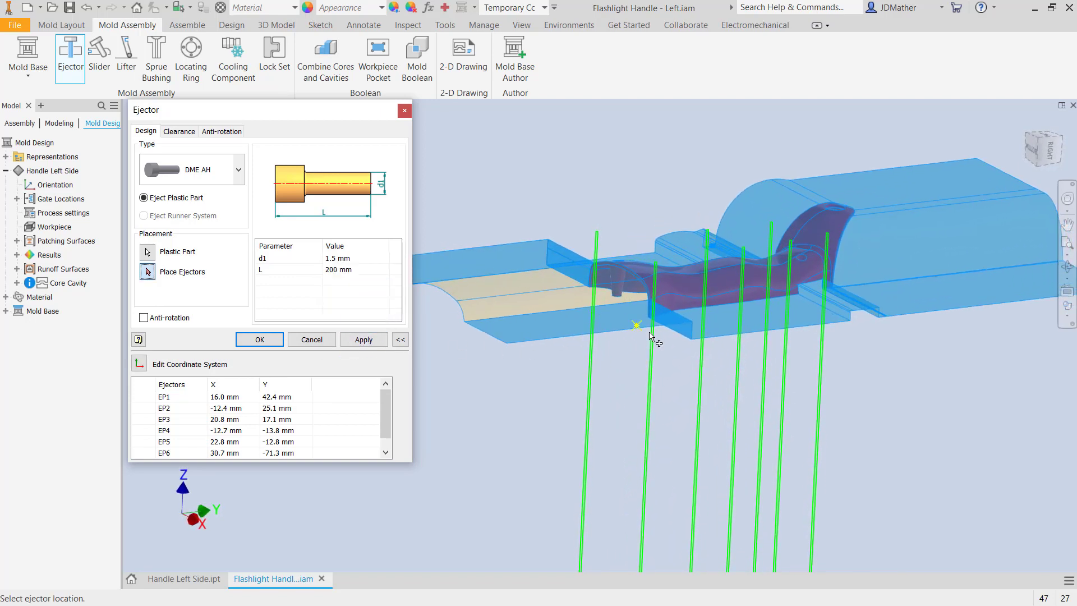
pyautogui.keyDown('shift'); pyautogui.moveTo(652, 330); pyautogui.dragTo(596, 318, button='middle'); pyautogui.keyUp('shift')
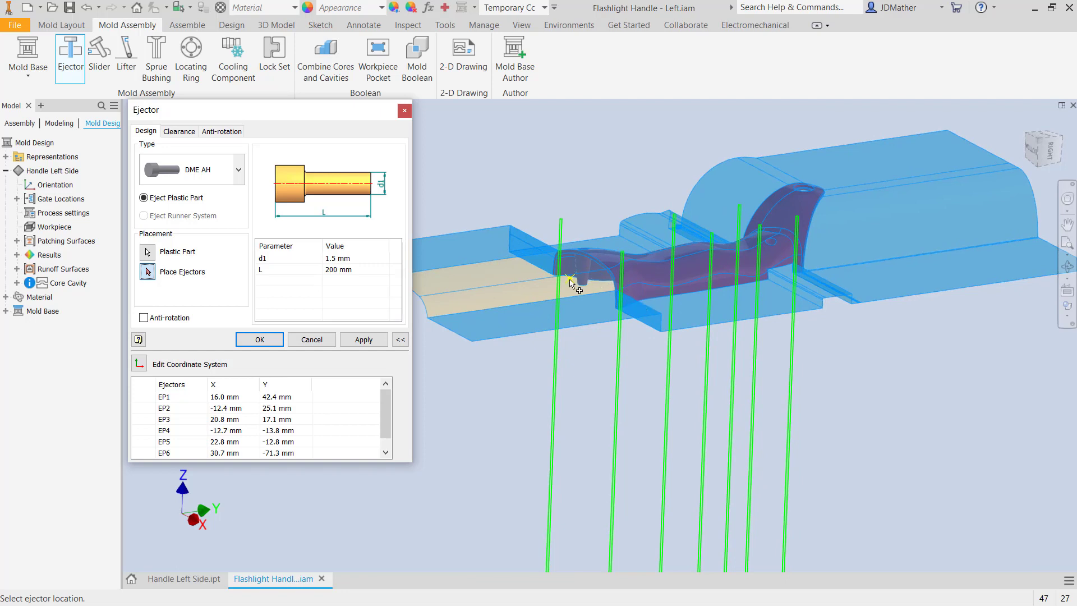
pyautogui.click(279, 340)
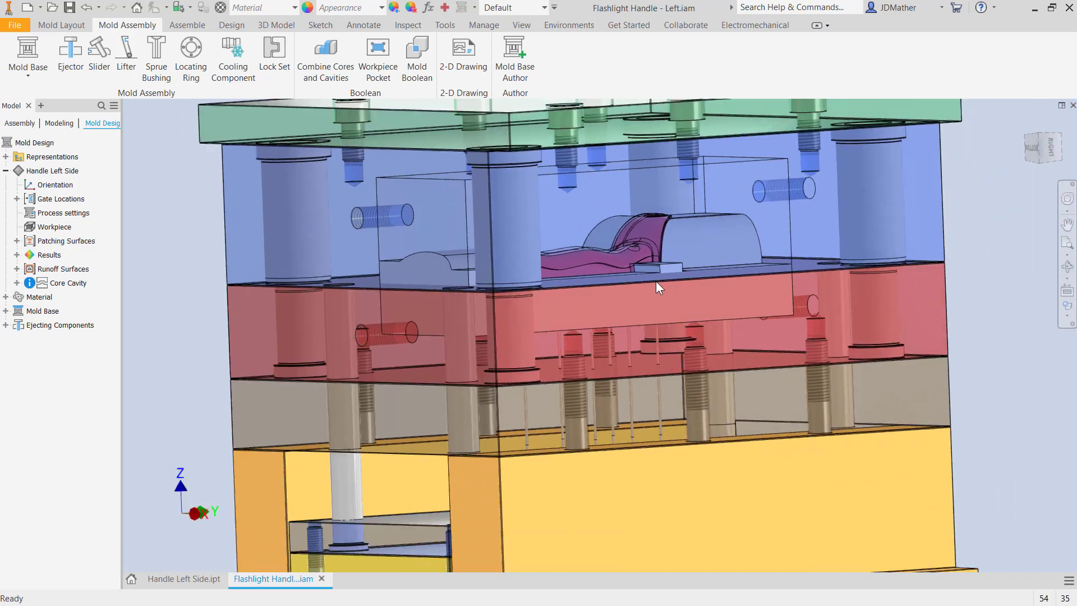
# - Orbit toward the mold's end face and start a Lock Set from the DME Interlocks catalog
pyautogui.keyDown('shift'); pyautogui.moveTo(655, 281); pyautogui.dragTo(523, 436, button='middle'); pyautogui.keyUp('shift')
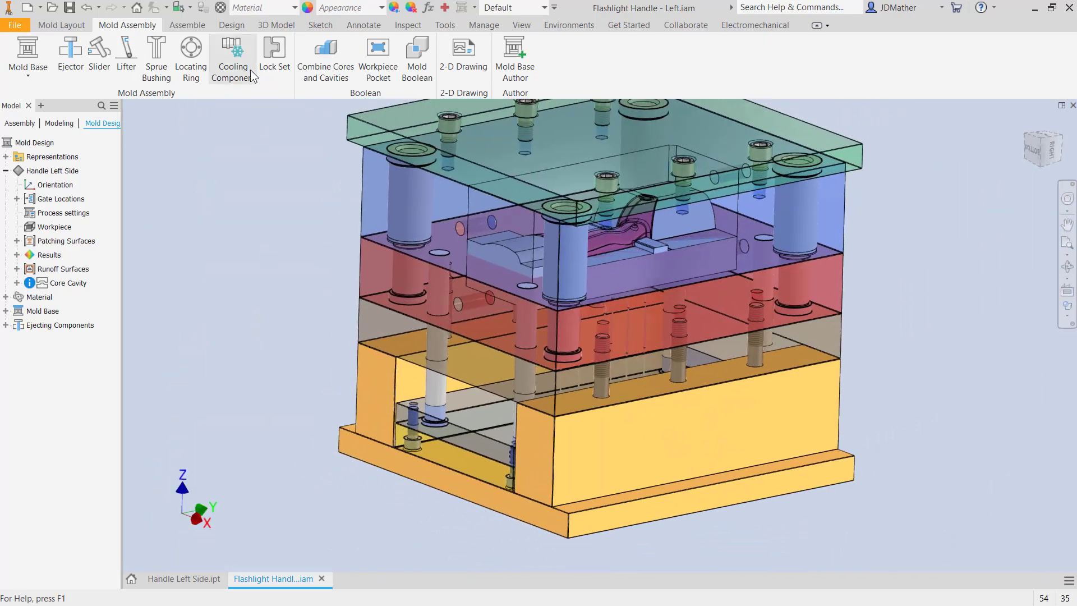
pyautogui.click(274, 56)
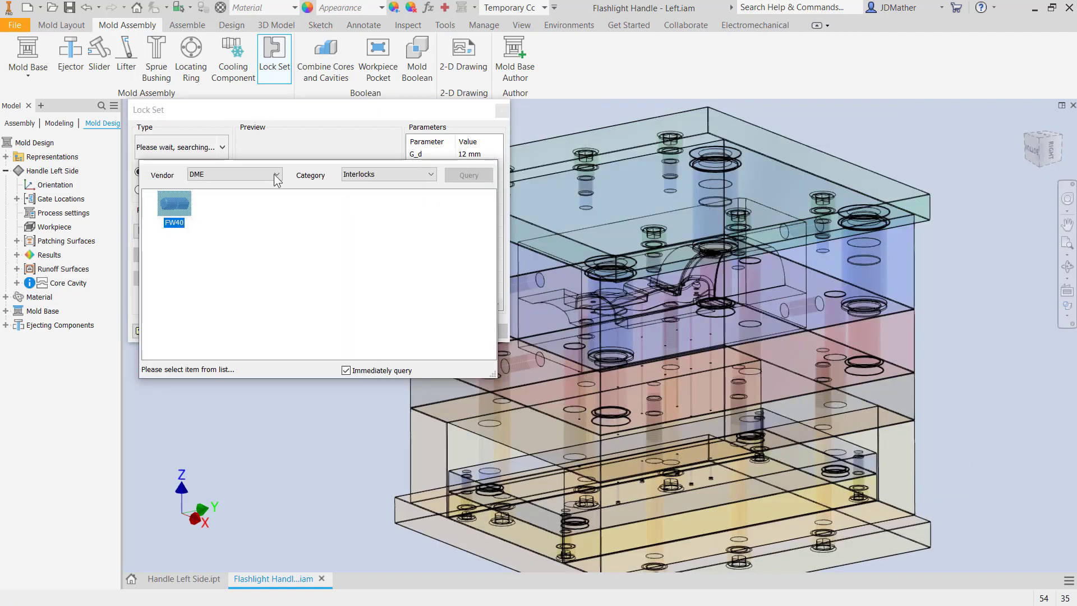
# - Place DME FW45 interlocks on the parting face, referenced to a side face, with symmetrical placement
pyautogui.click(365, 174)
pyautogui.click(369, 209)
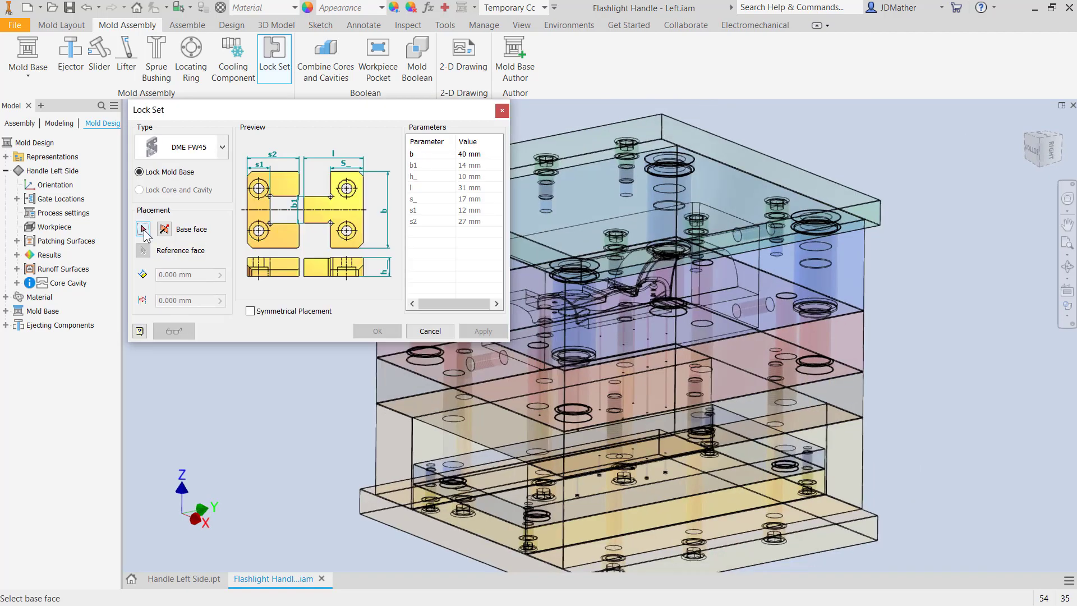
pyautogui.keyDown('shift'); pyautogui.moveTo(731, 364); pyautogui.dragTo(705, 341, button='middle'); pyautogui.keyUp('shift')
pyautogui.click(704, 341)
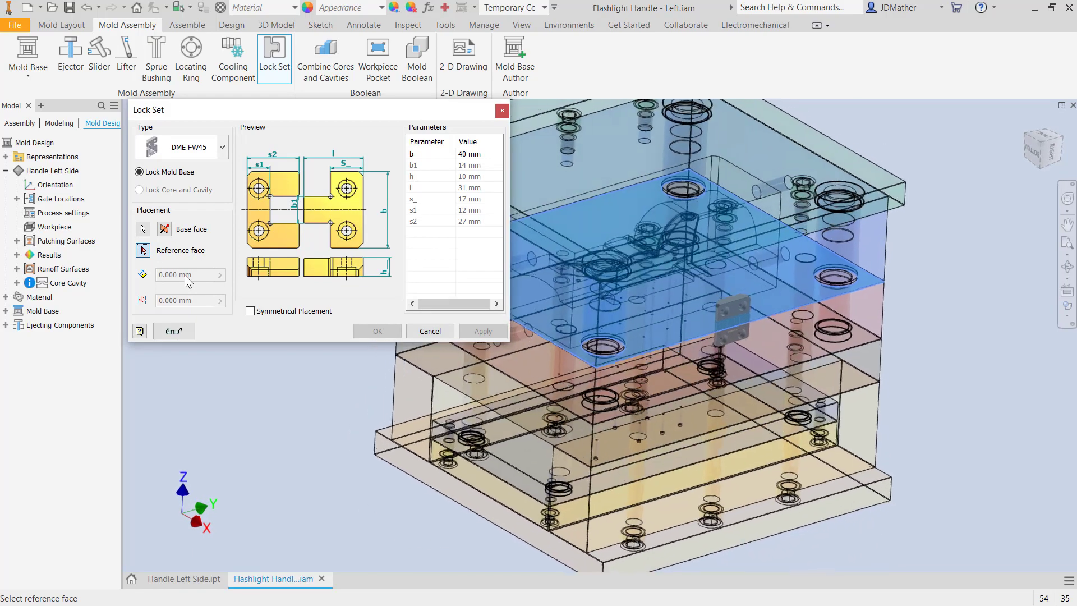
pyautogui.click(672, 342)
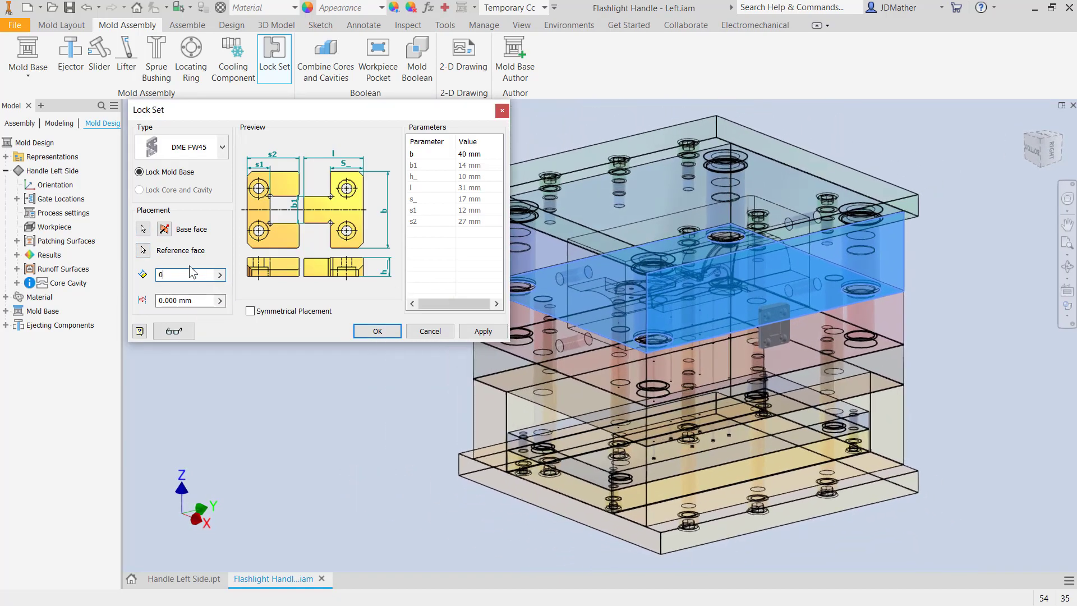
pyautogui.click(250, 312)
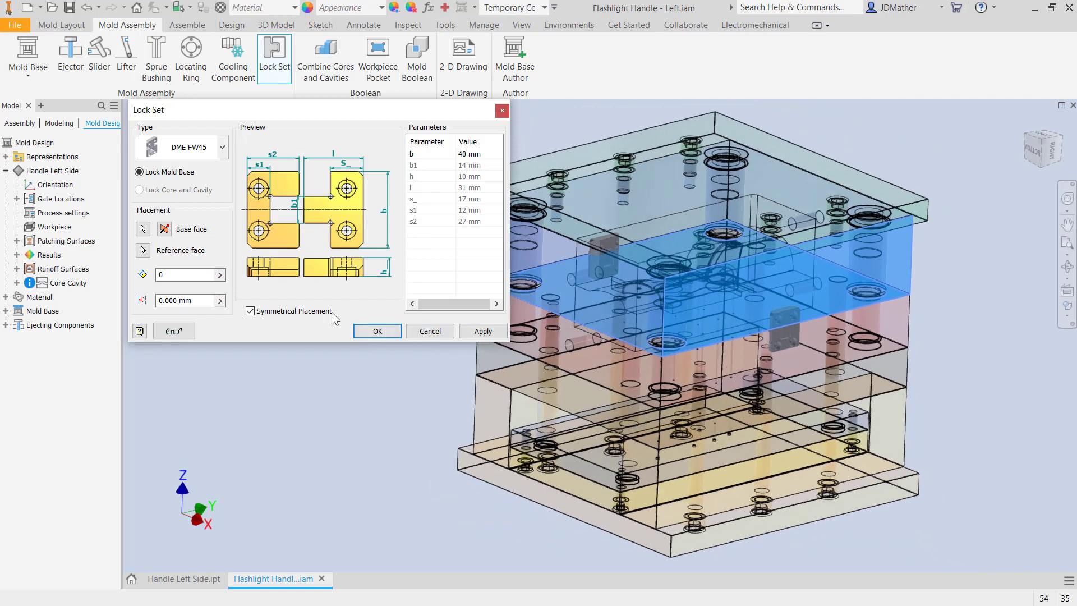
pyautogui.click(377, 330)
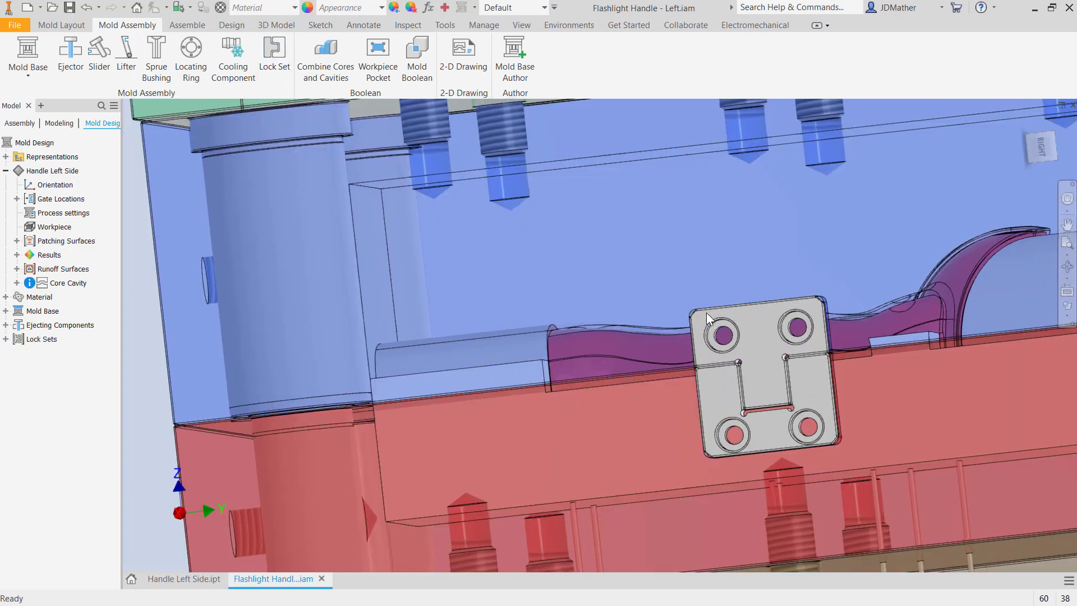